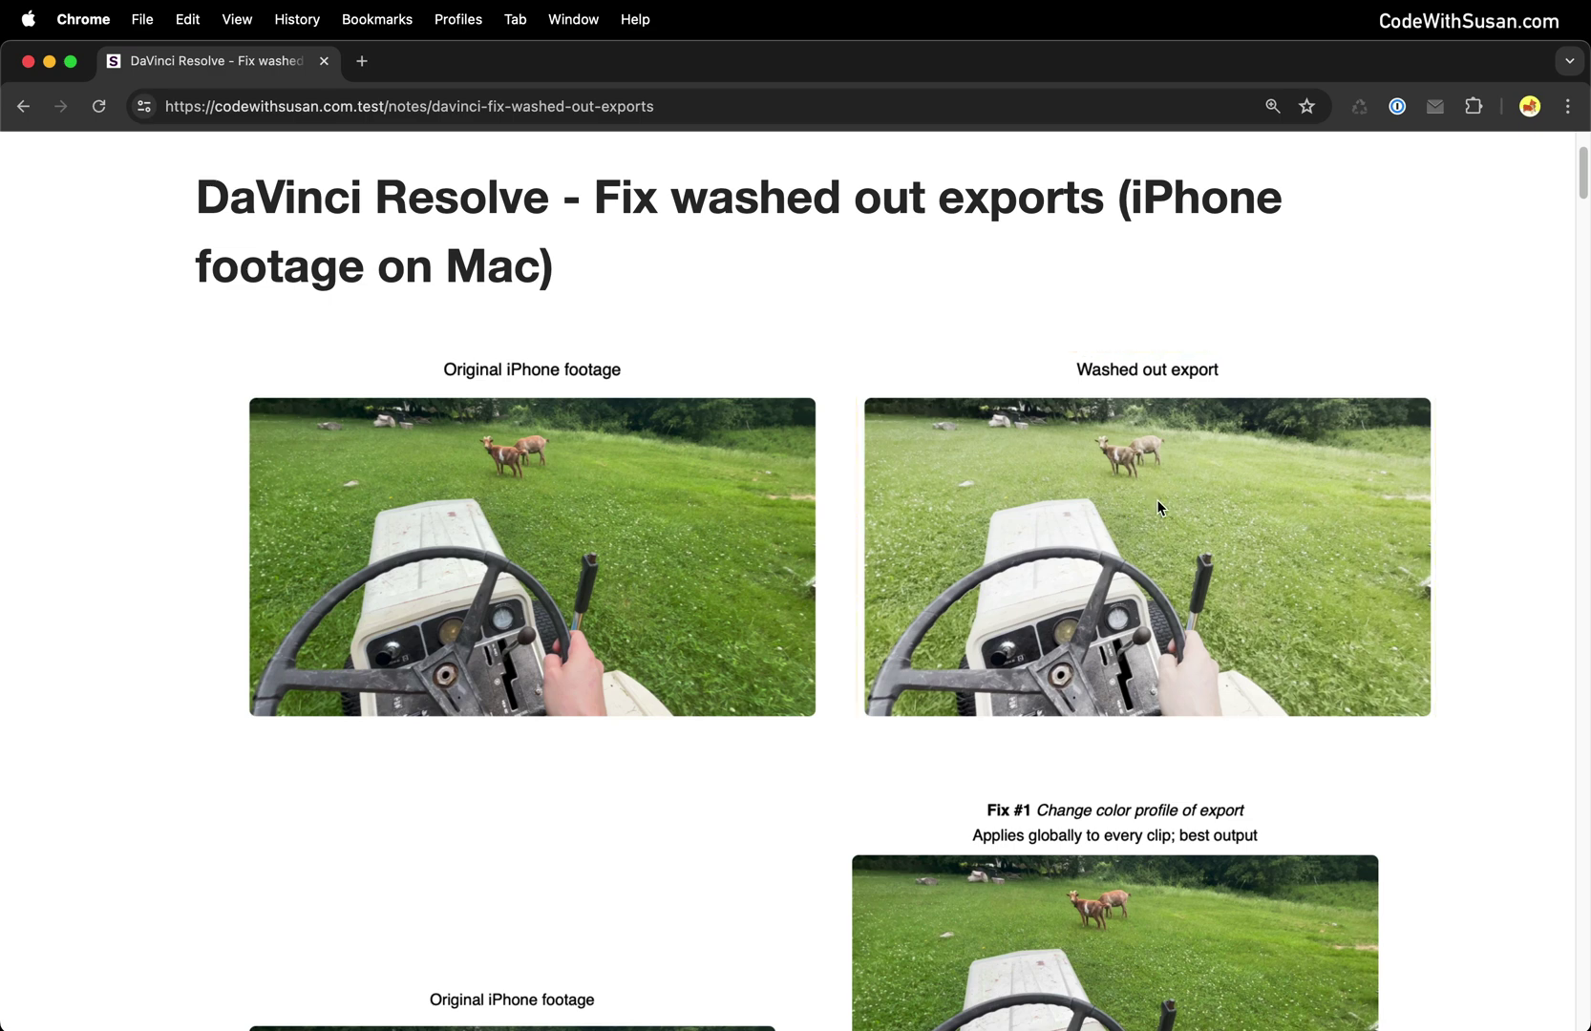
- Compare the original iPhone footage with the washed-out export and the Fix #1 and Fix #2 results in the article
scroll(1334, 589, "down", 1)
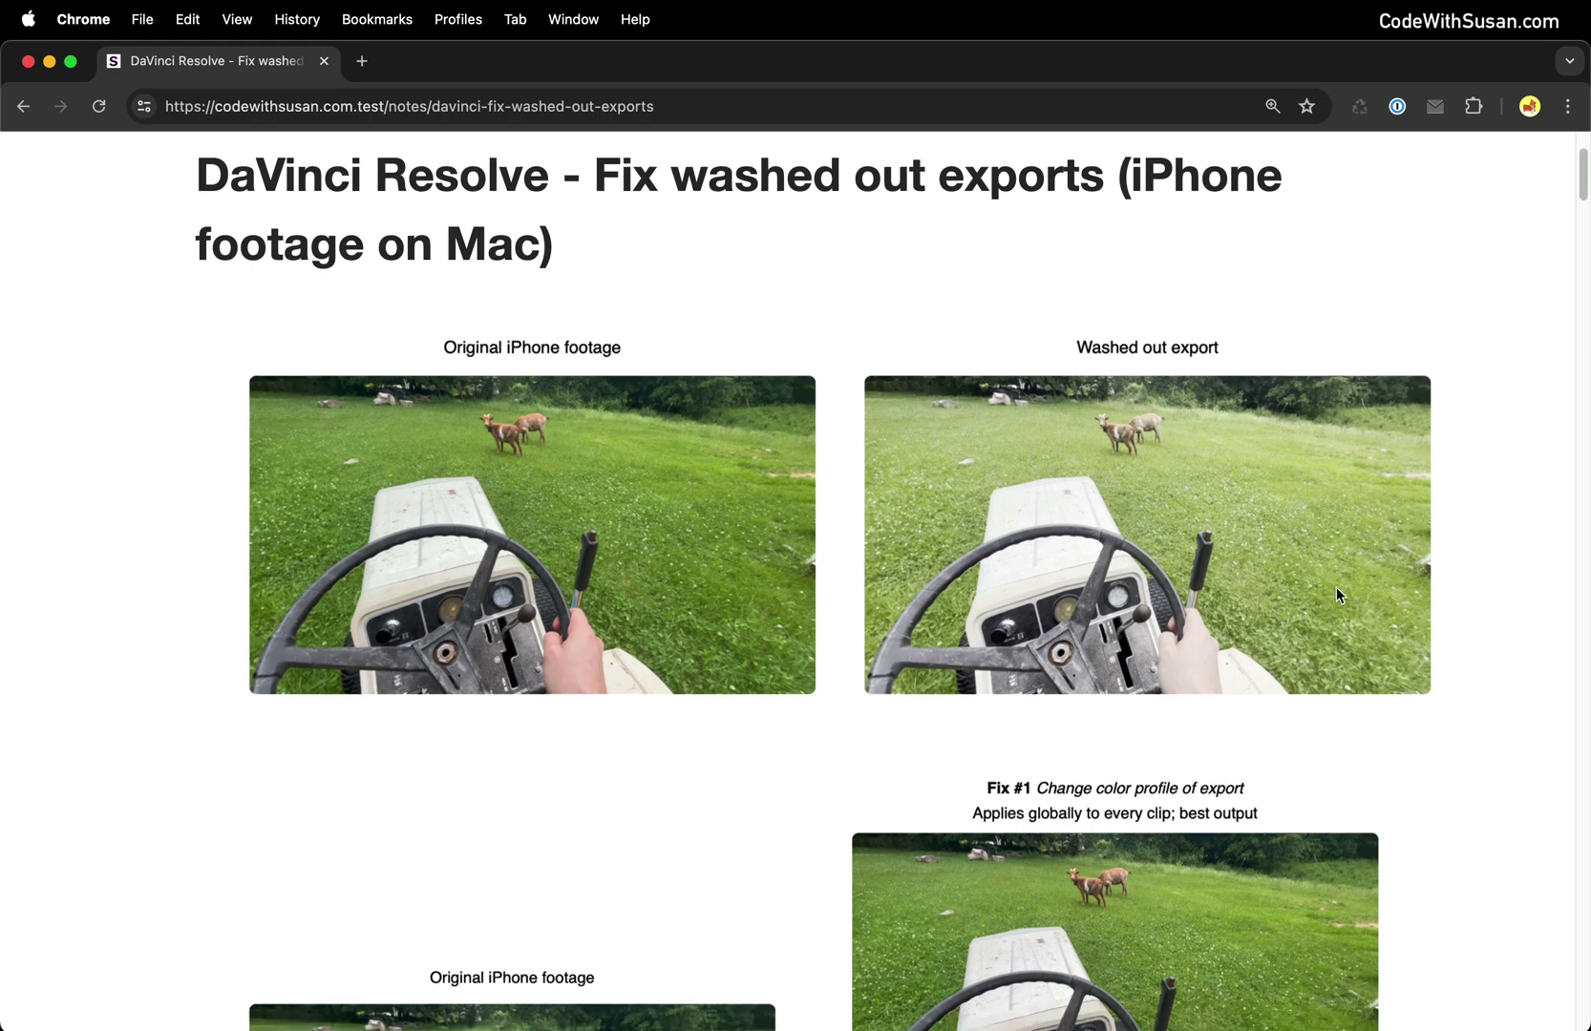
scroll(1336, 592, "down", 5)
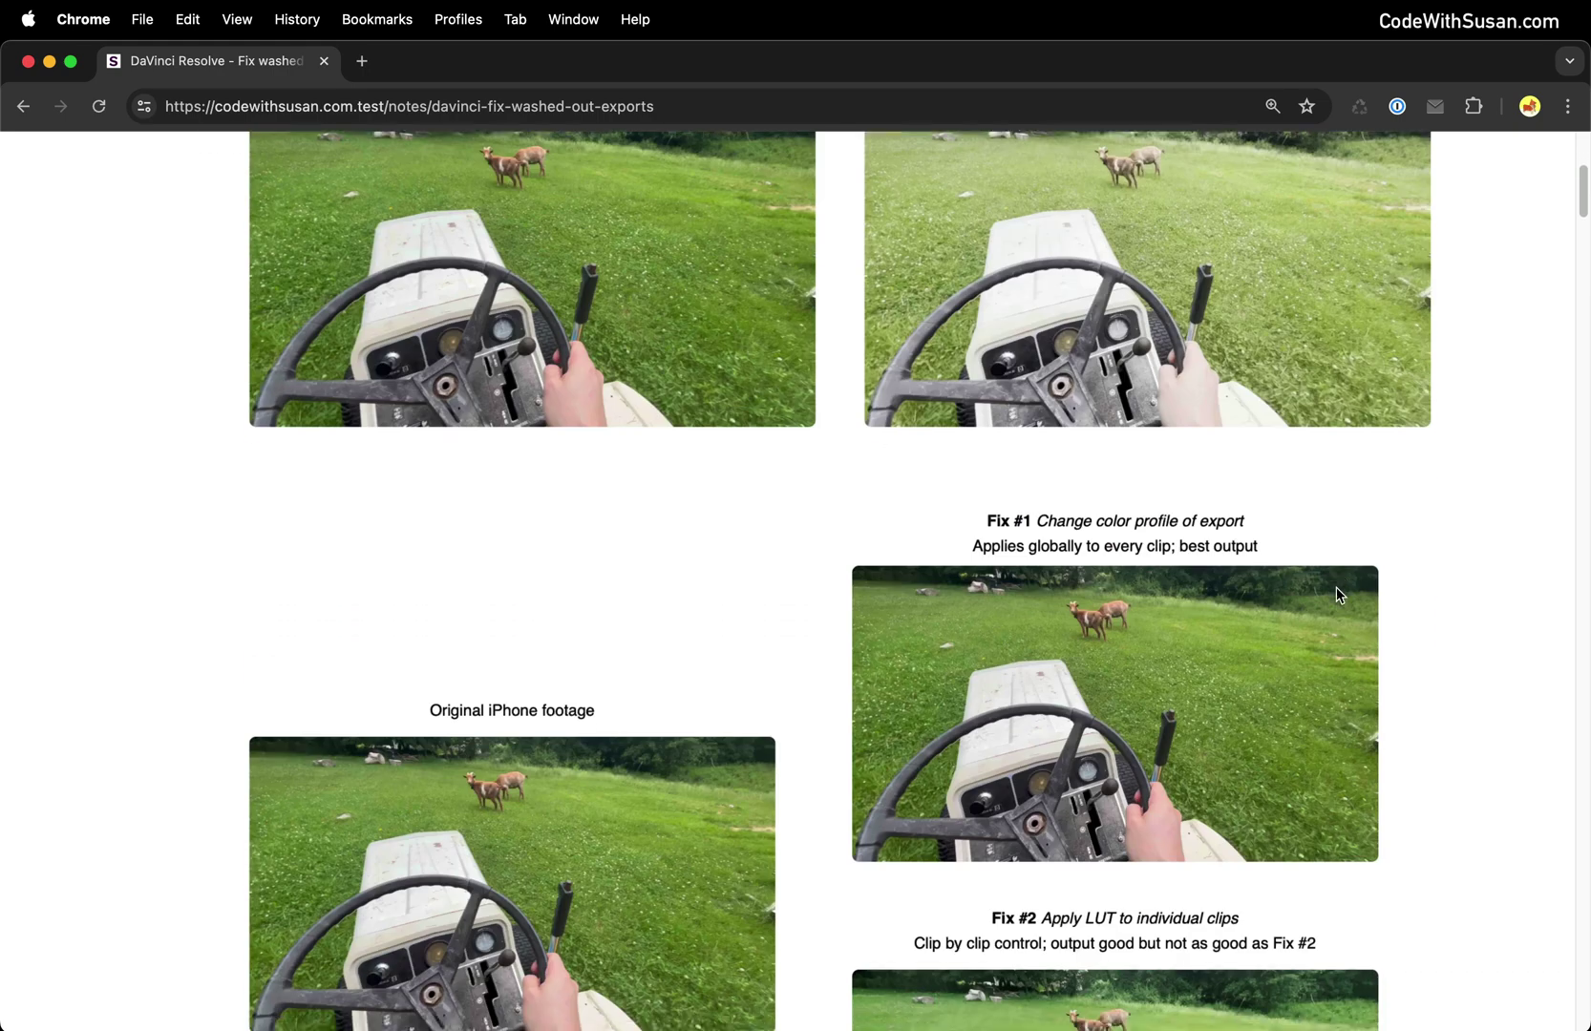
scroll(1337, 587, "down", 1)
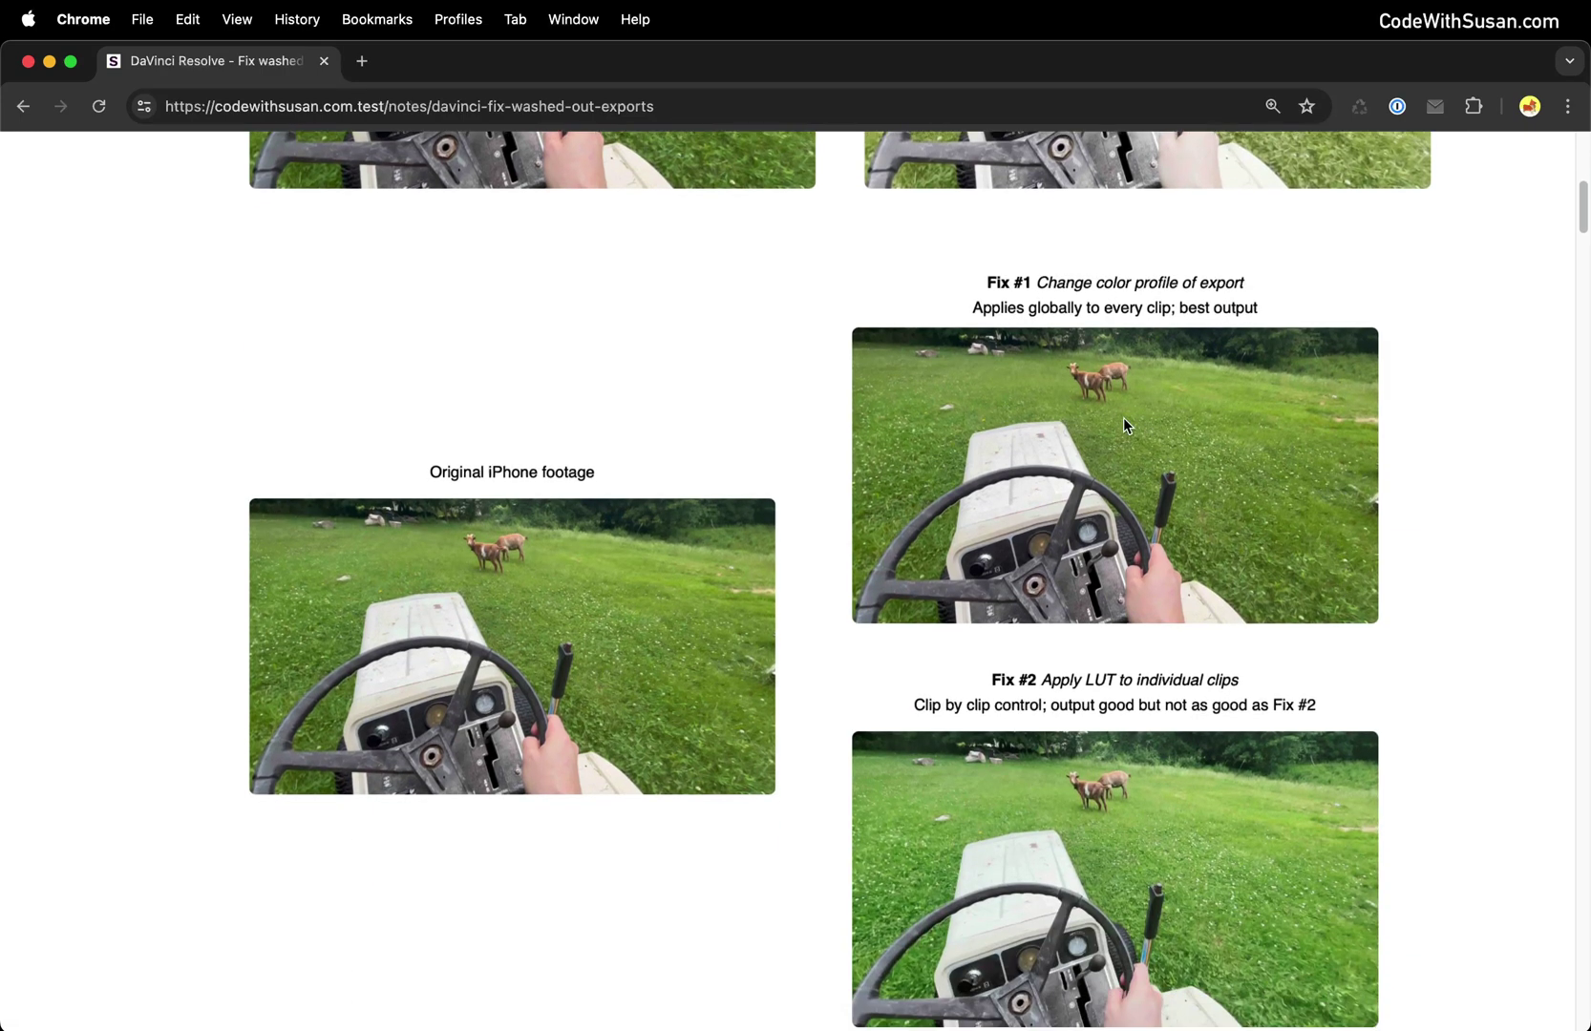
scroll(1011, 750, "down", 1)
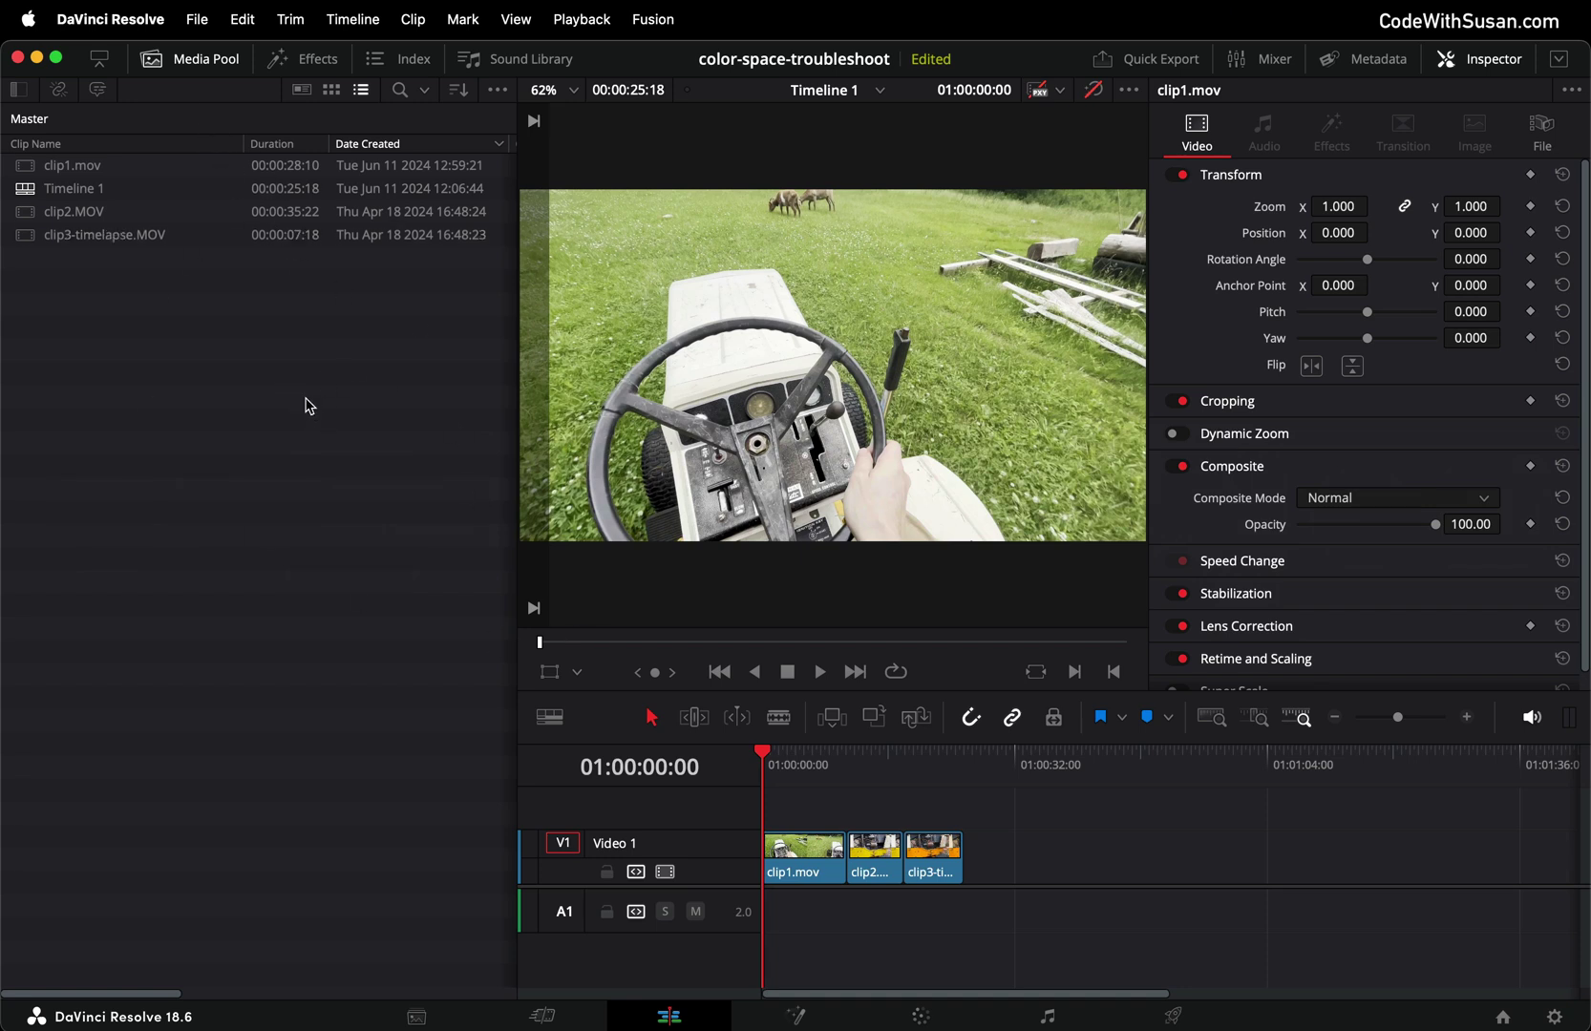
- Review the color profile and Rec.709-A tagging options in DaVinci Resolve's General system preferences, and save the preferences
left_click(122, 29)
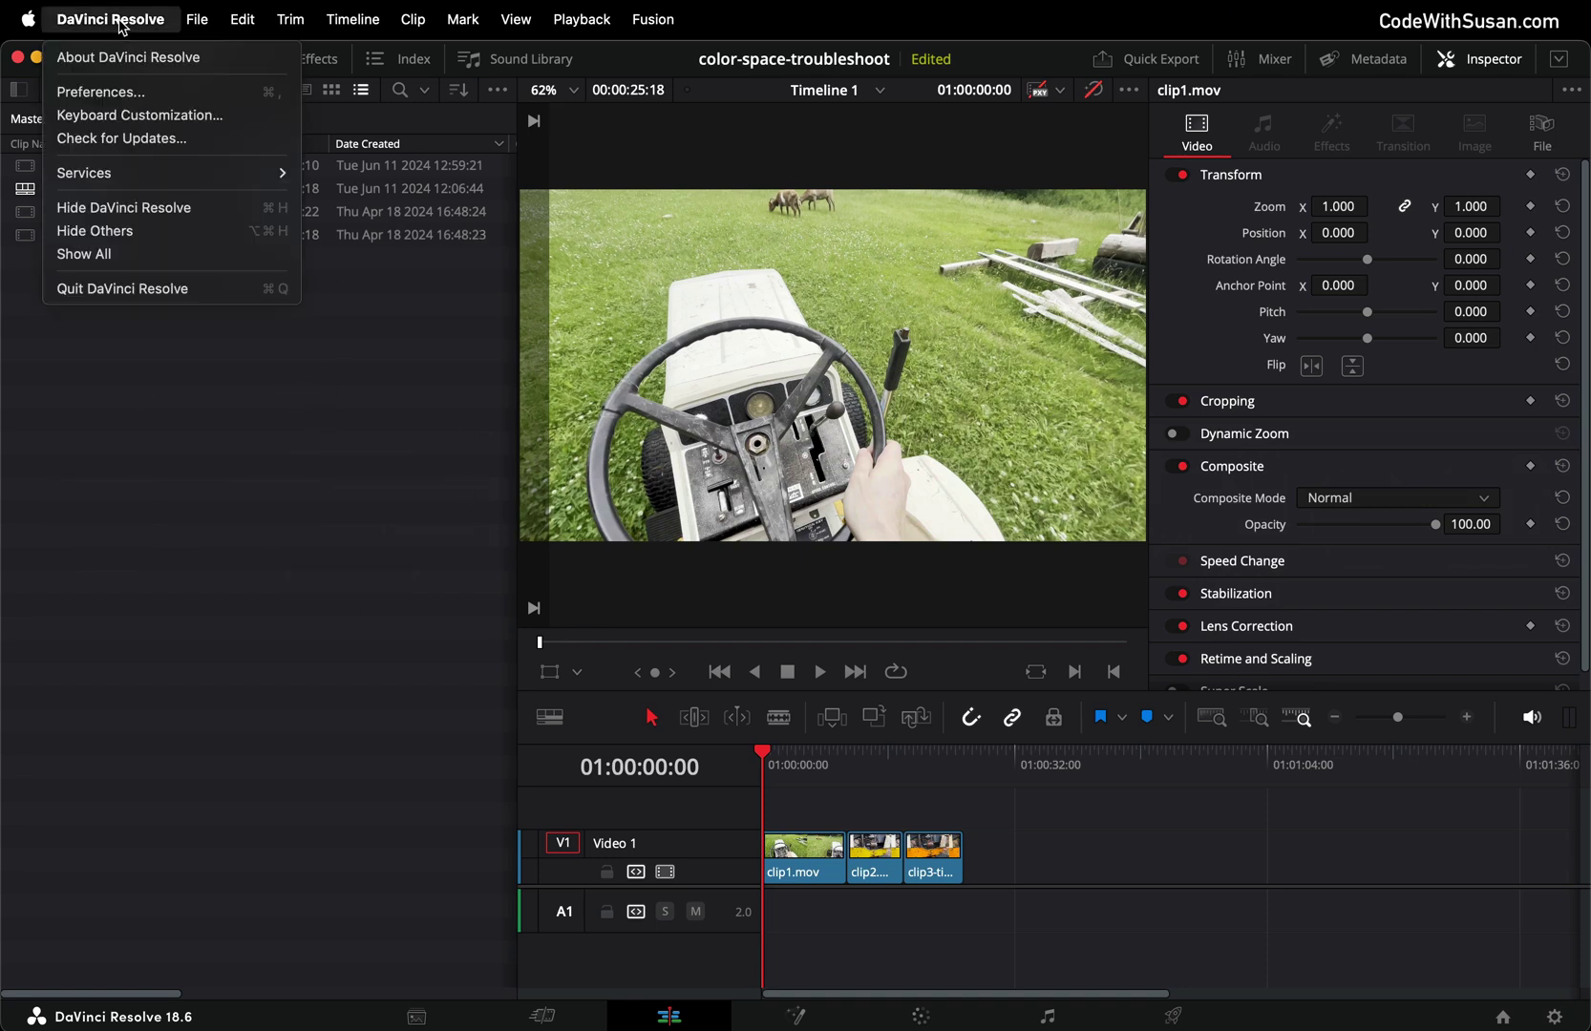
left_click(170, 103)
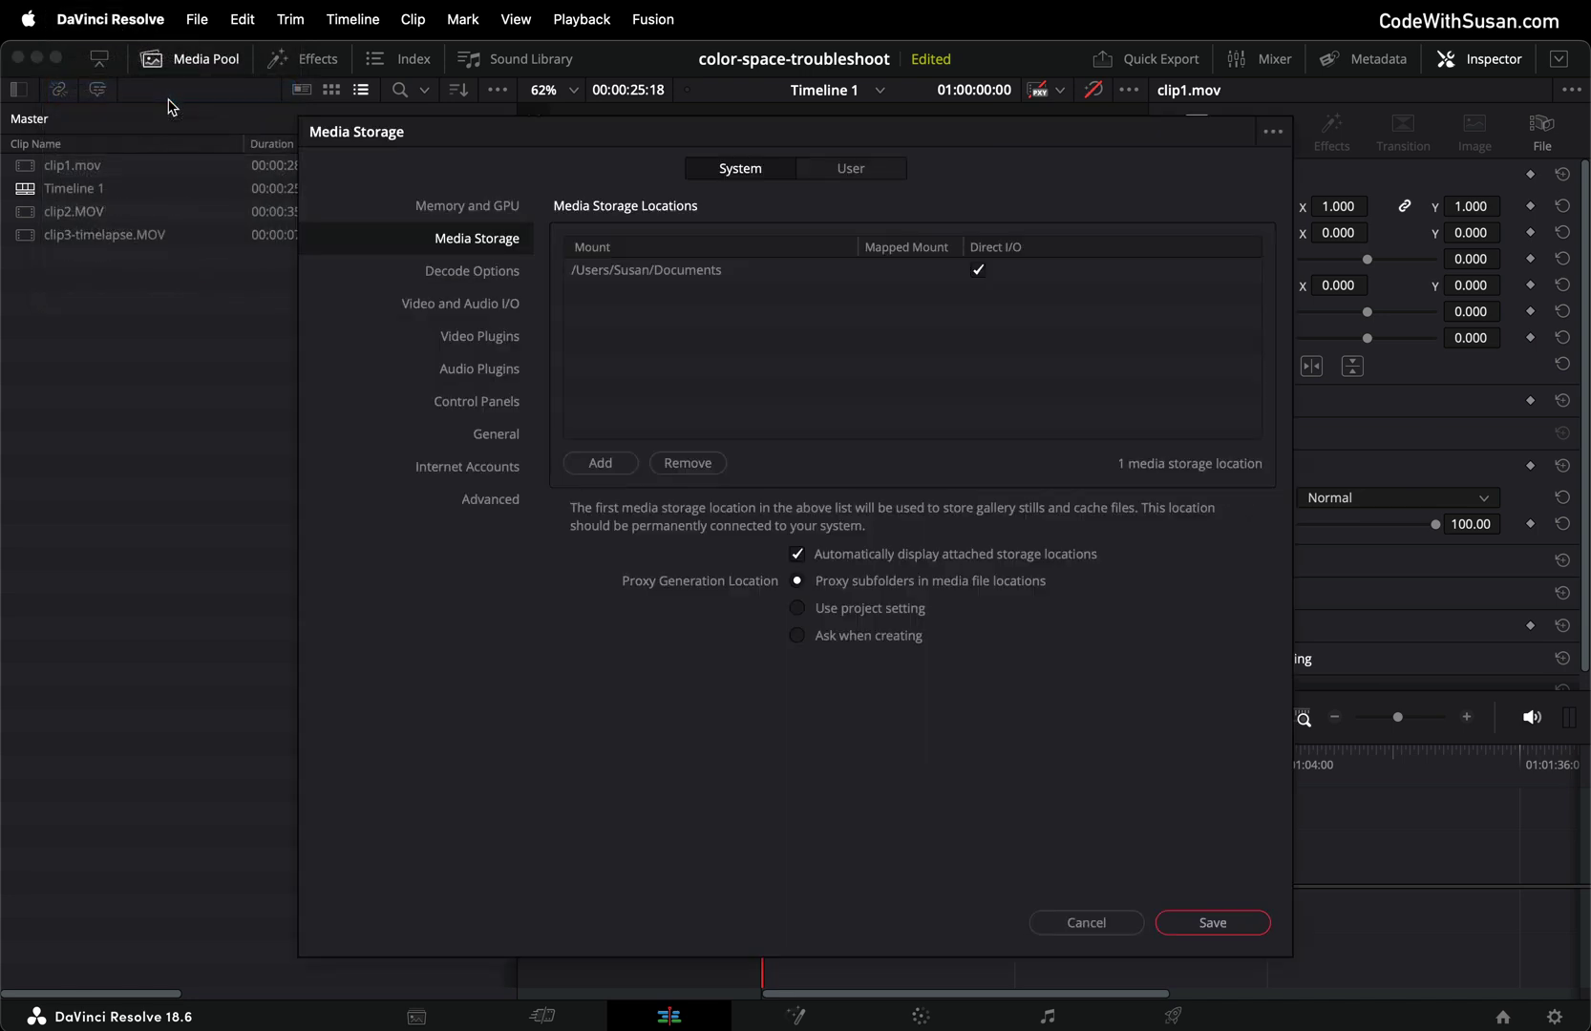
left_click(483, 430)
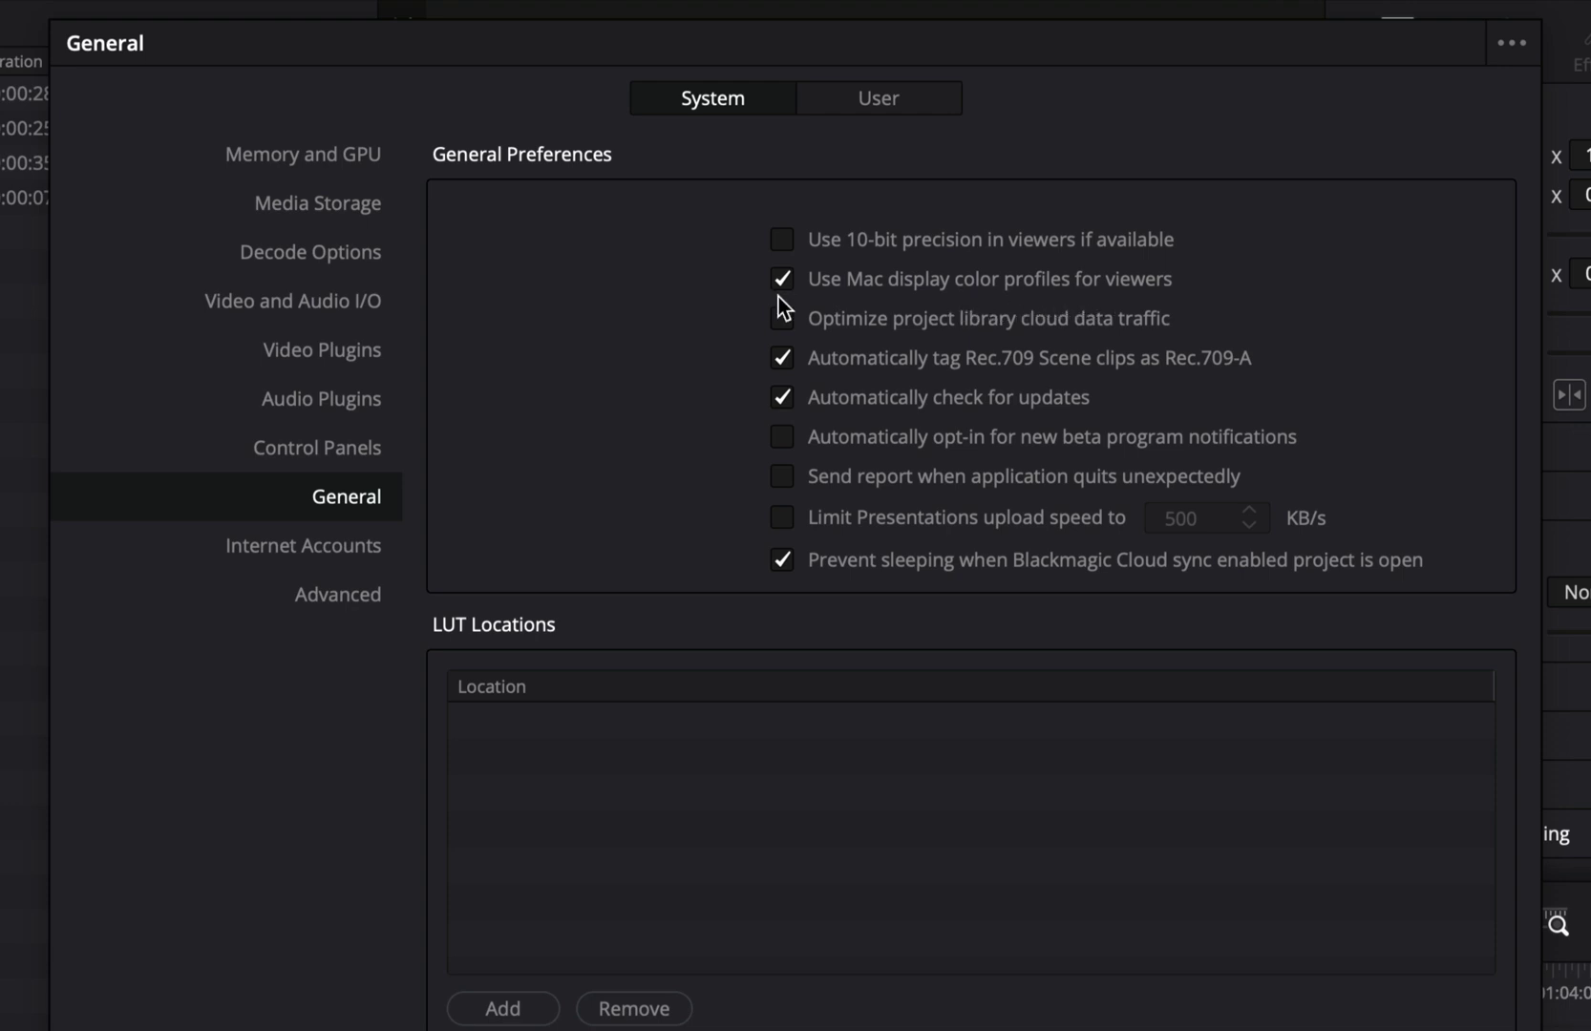
left_click(1221, 922)
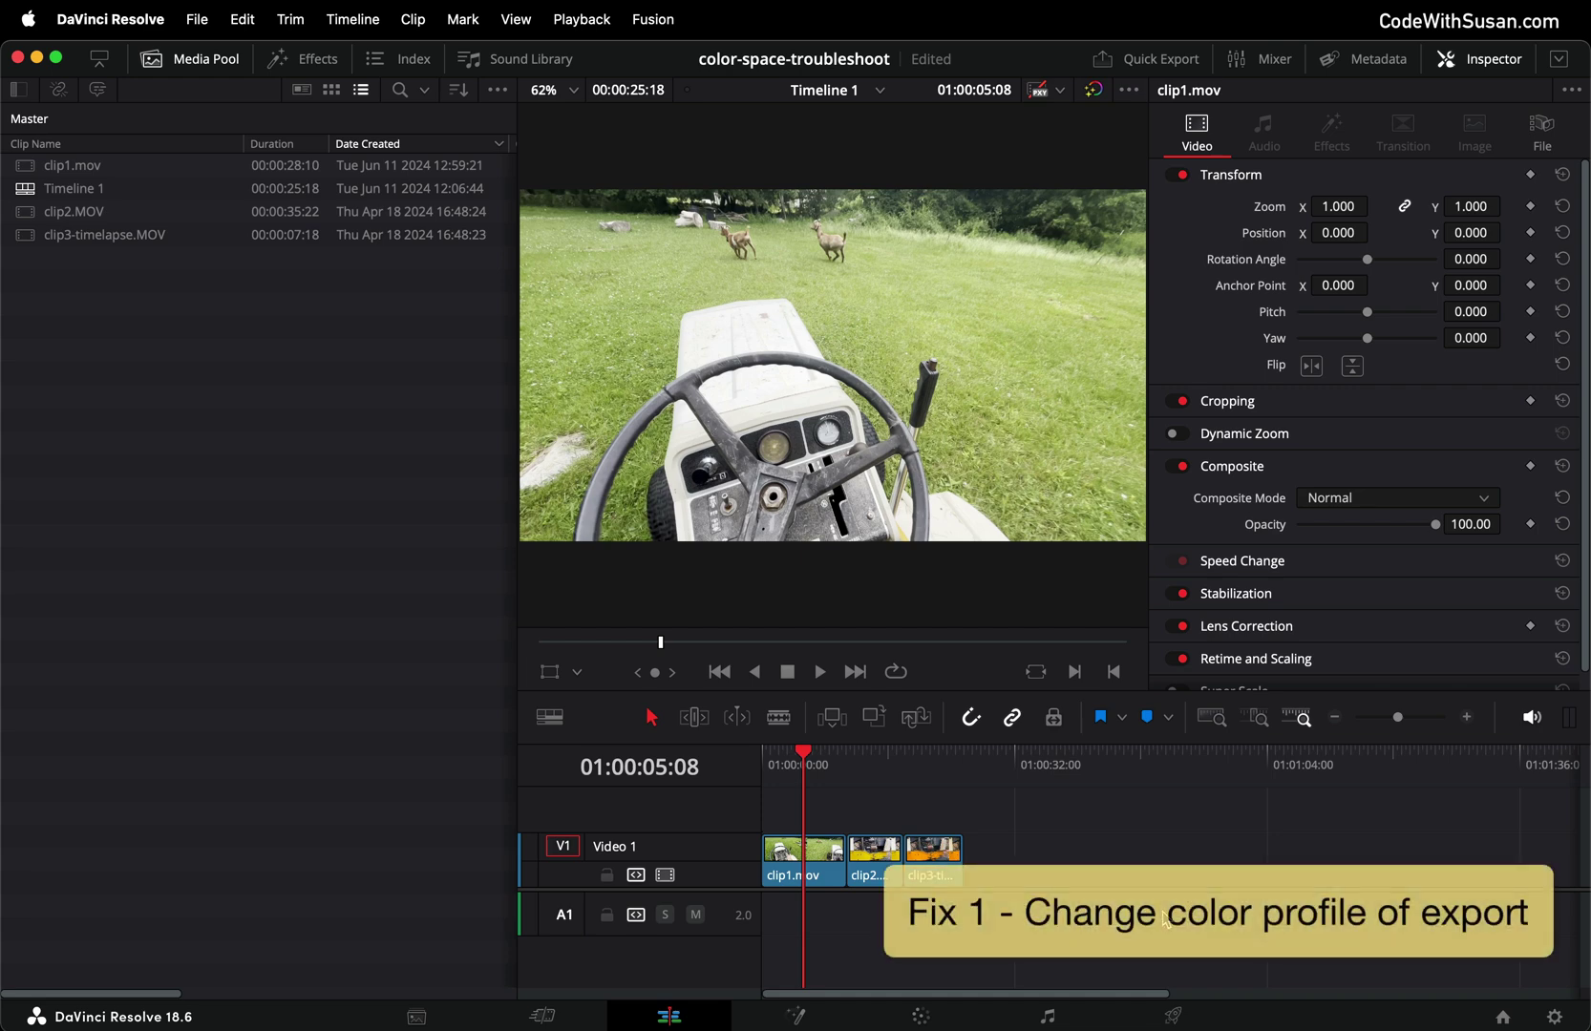
- Open the Deliver page and bring up the Color Space Tag and Gamma Tag in the advanced export settings
left_click(1165, 1016)
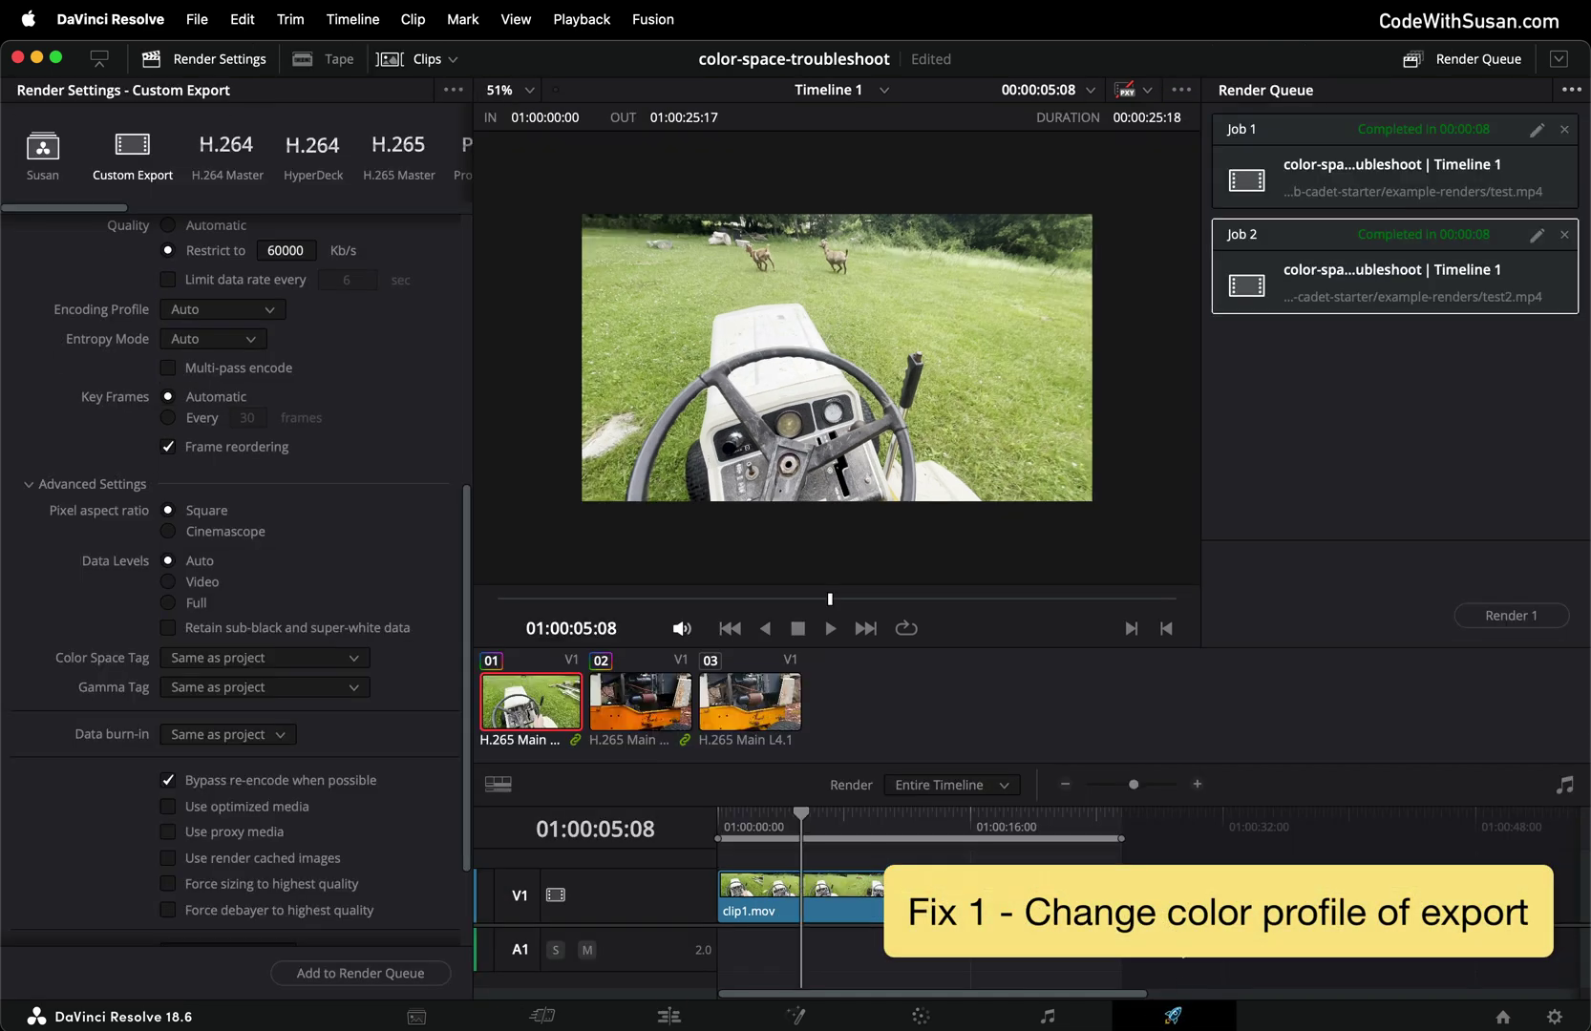
scroll(67, 382, "up", 5)
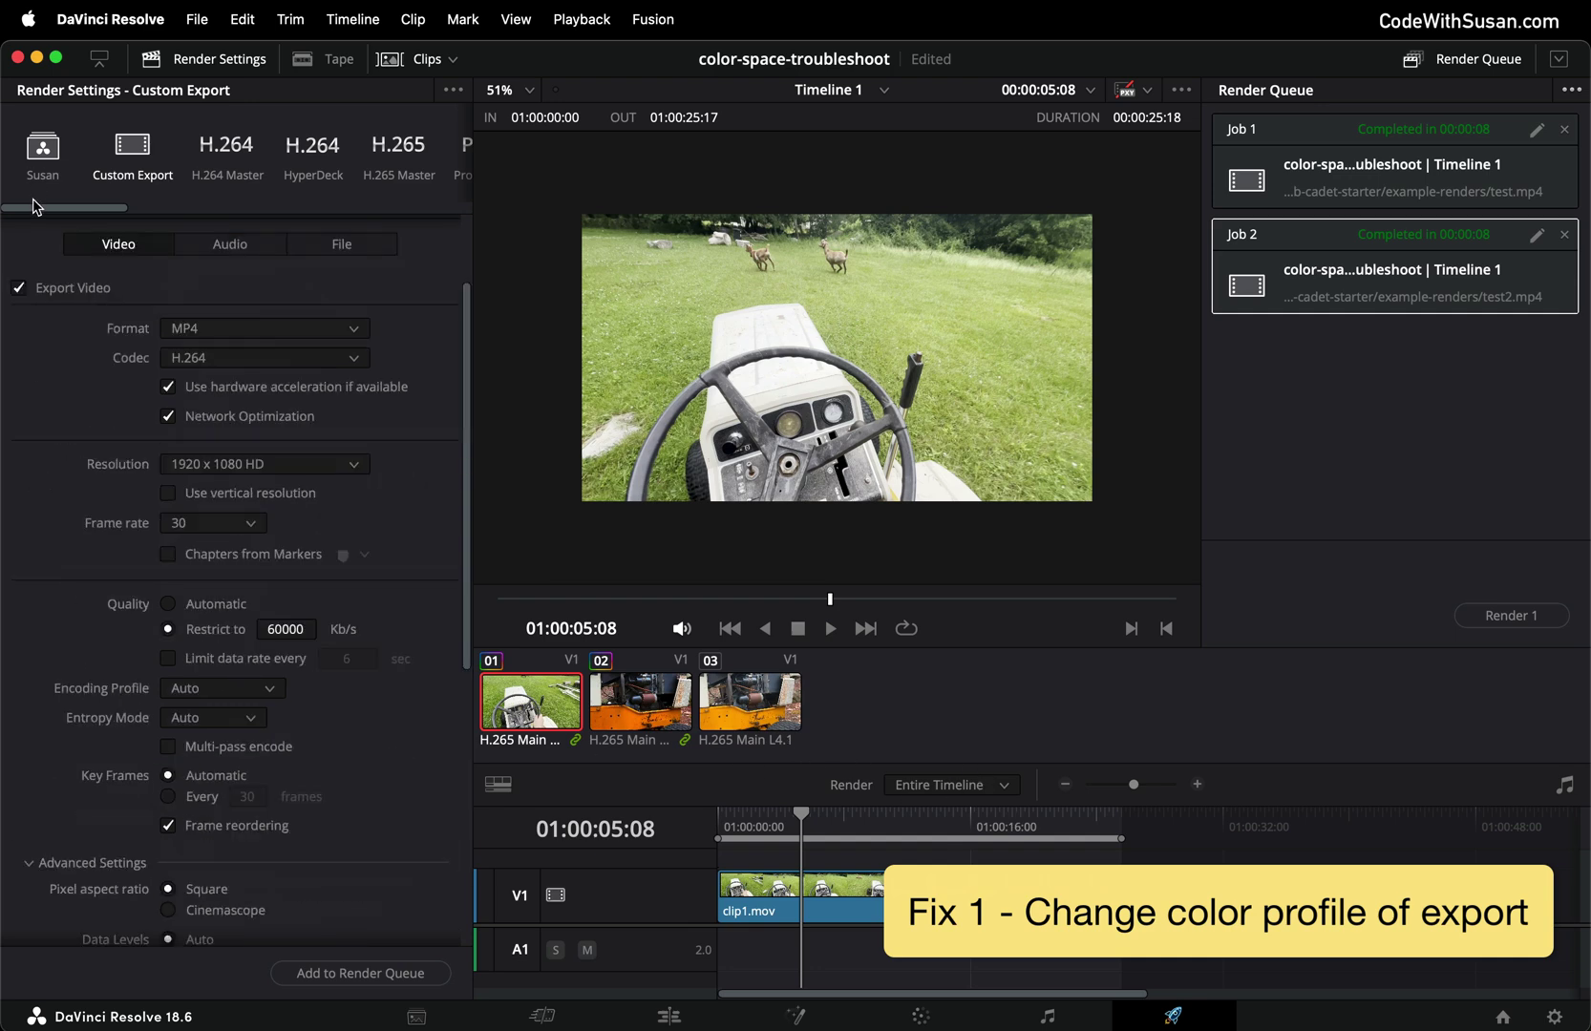
scroll(81, 478, "down", 3)
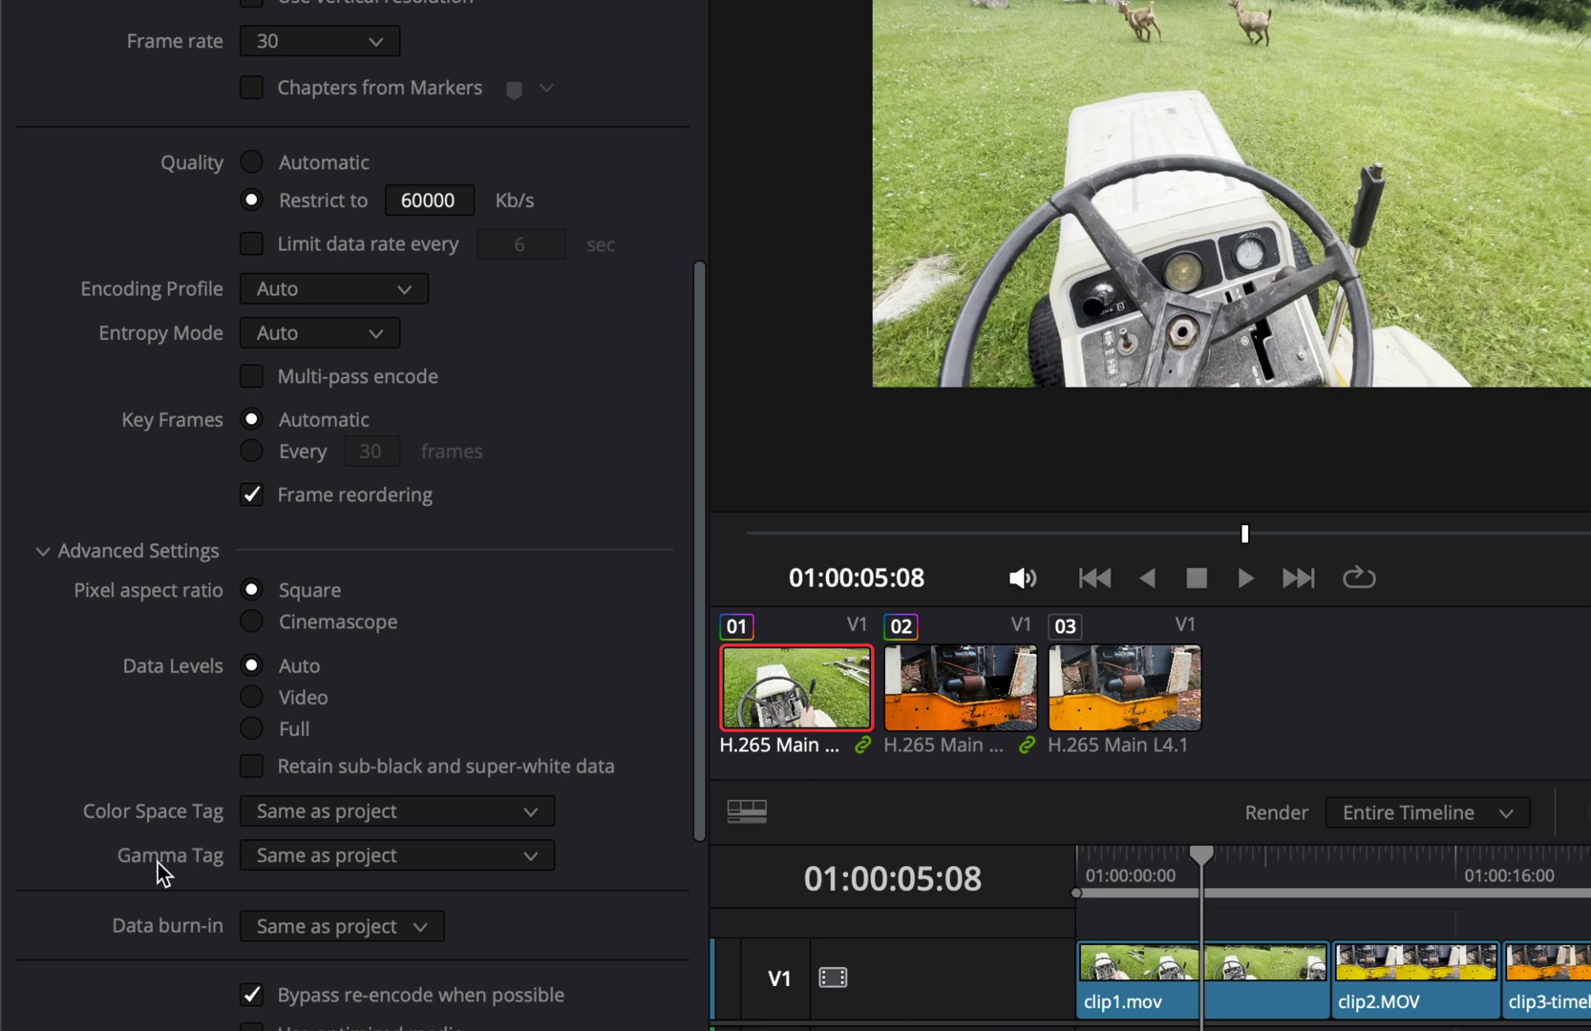
- Browse the available Color Space Tag options for the export without choosing one
left_click(294, 818)
scroll(520, 769, "down", 5)
scroll(523, 763, "down", 4)
scroll(523, 764, "up", 4)
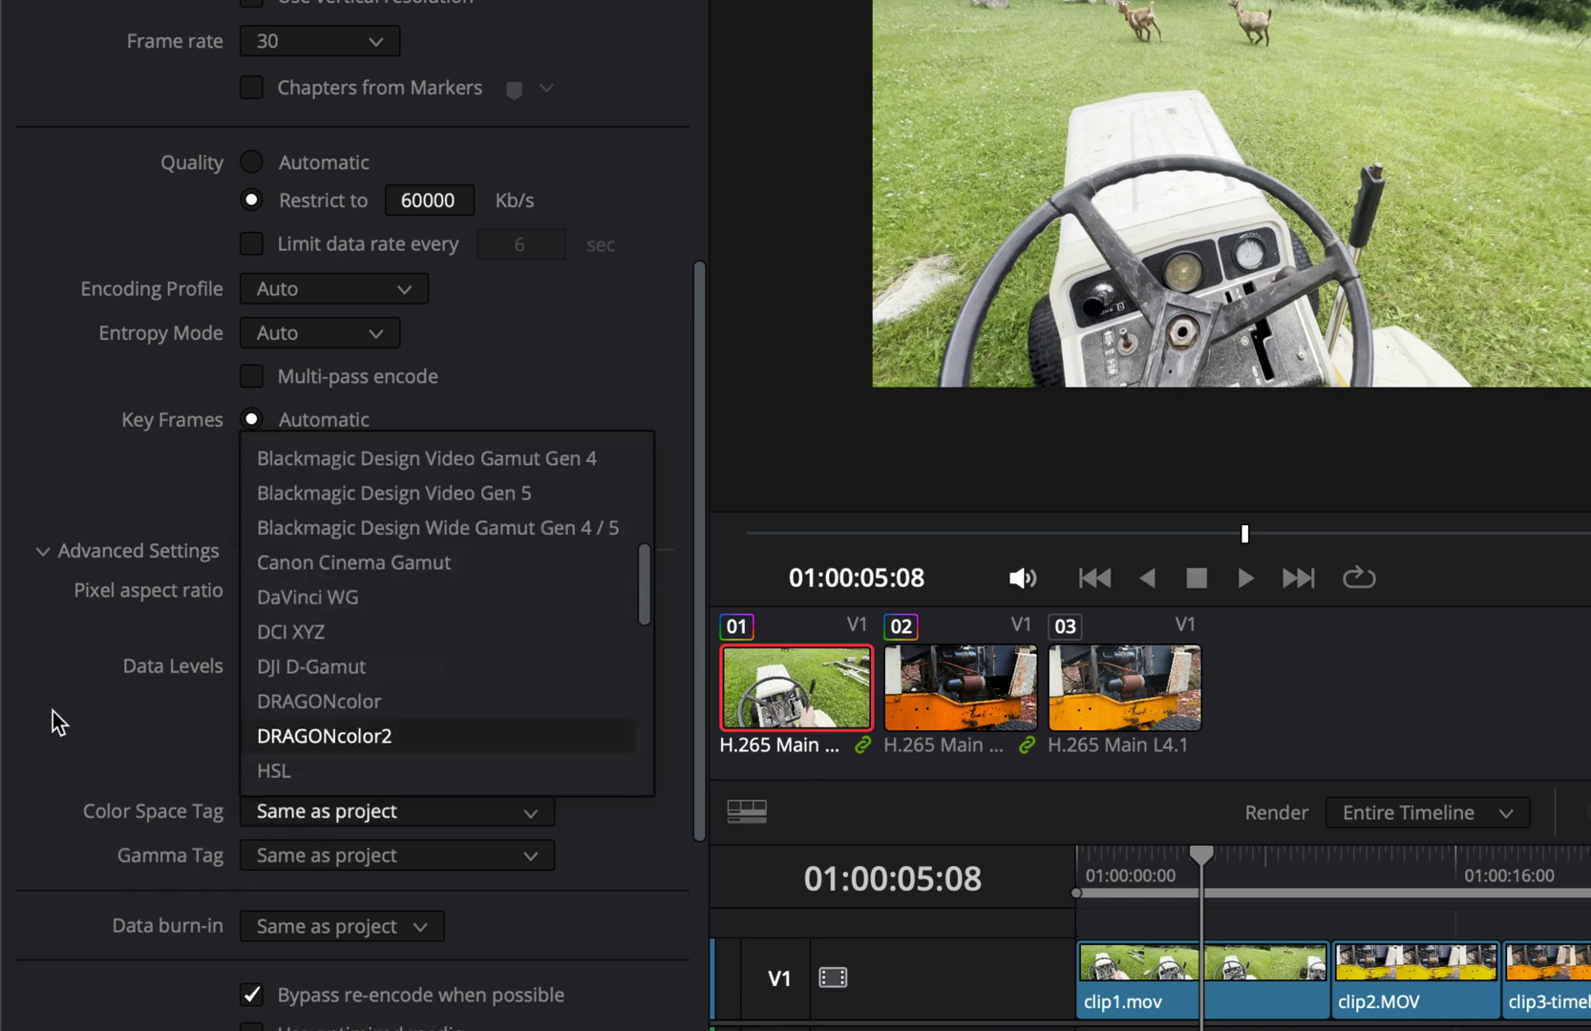
left_click(69, 736)
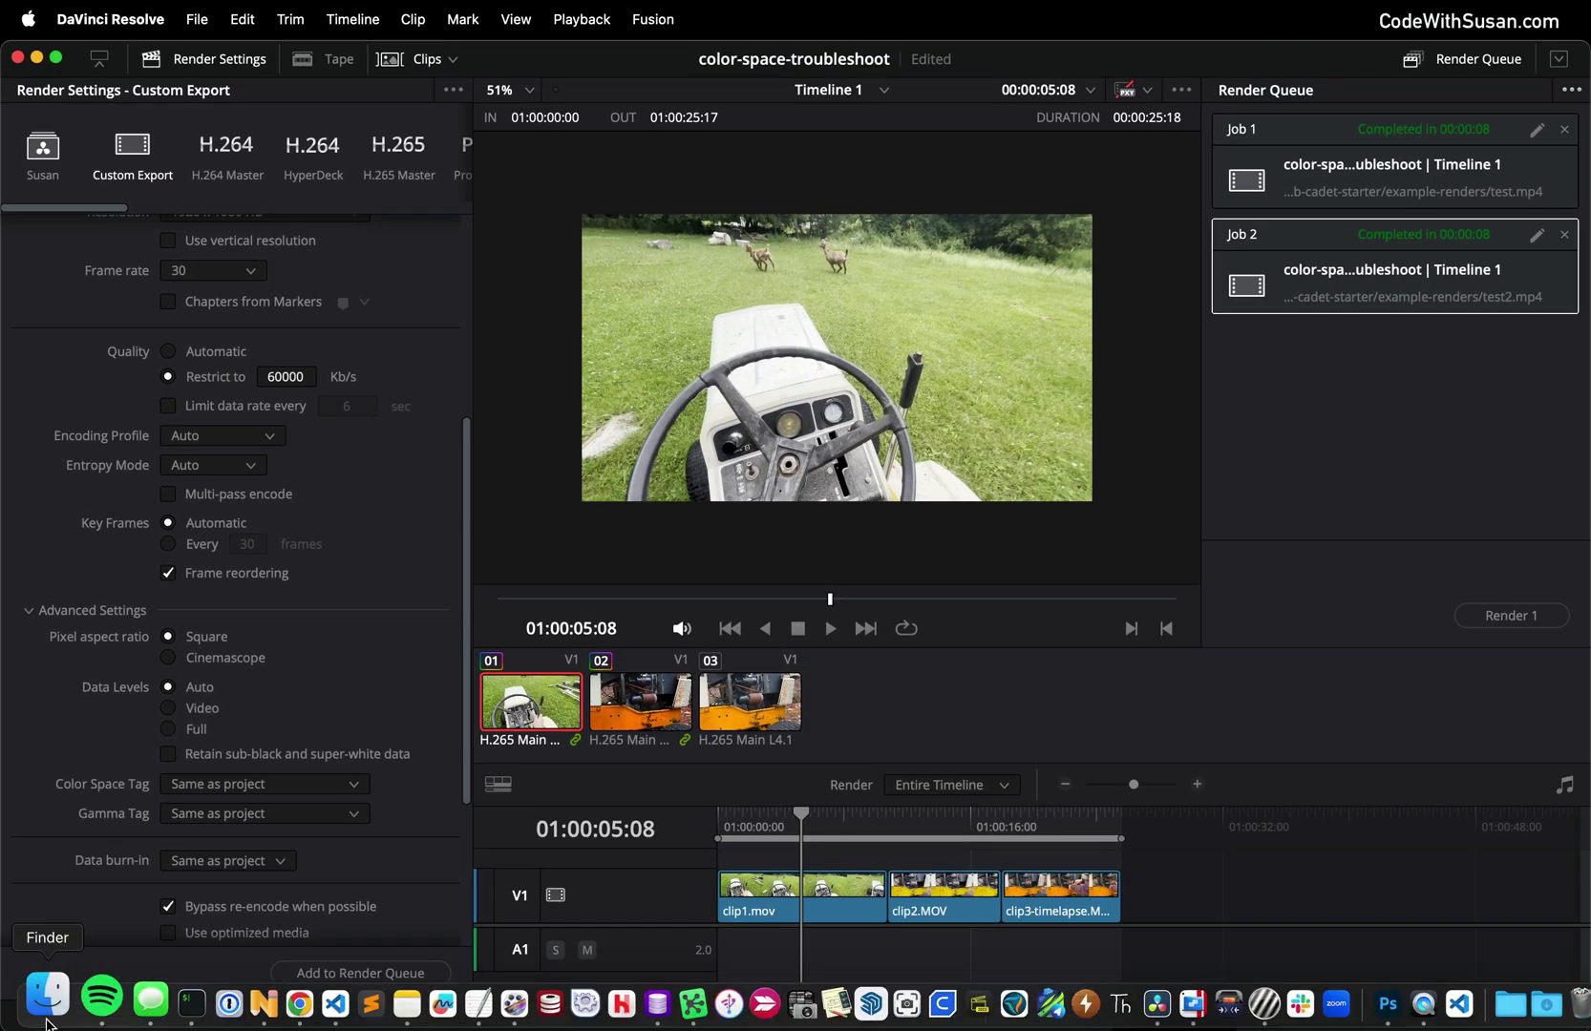
- Switch to Finder, check the color profile in the file info of original-footage-trimmed.mov, and return to DaVinci Resolve
left_click(46, 1018)
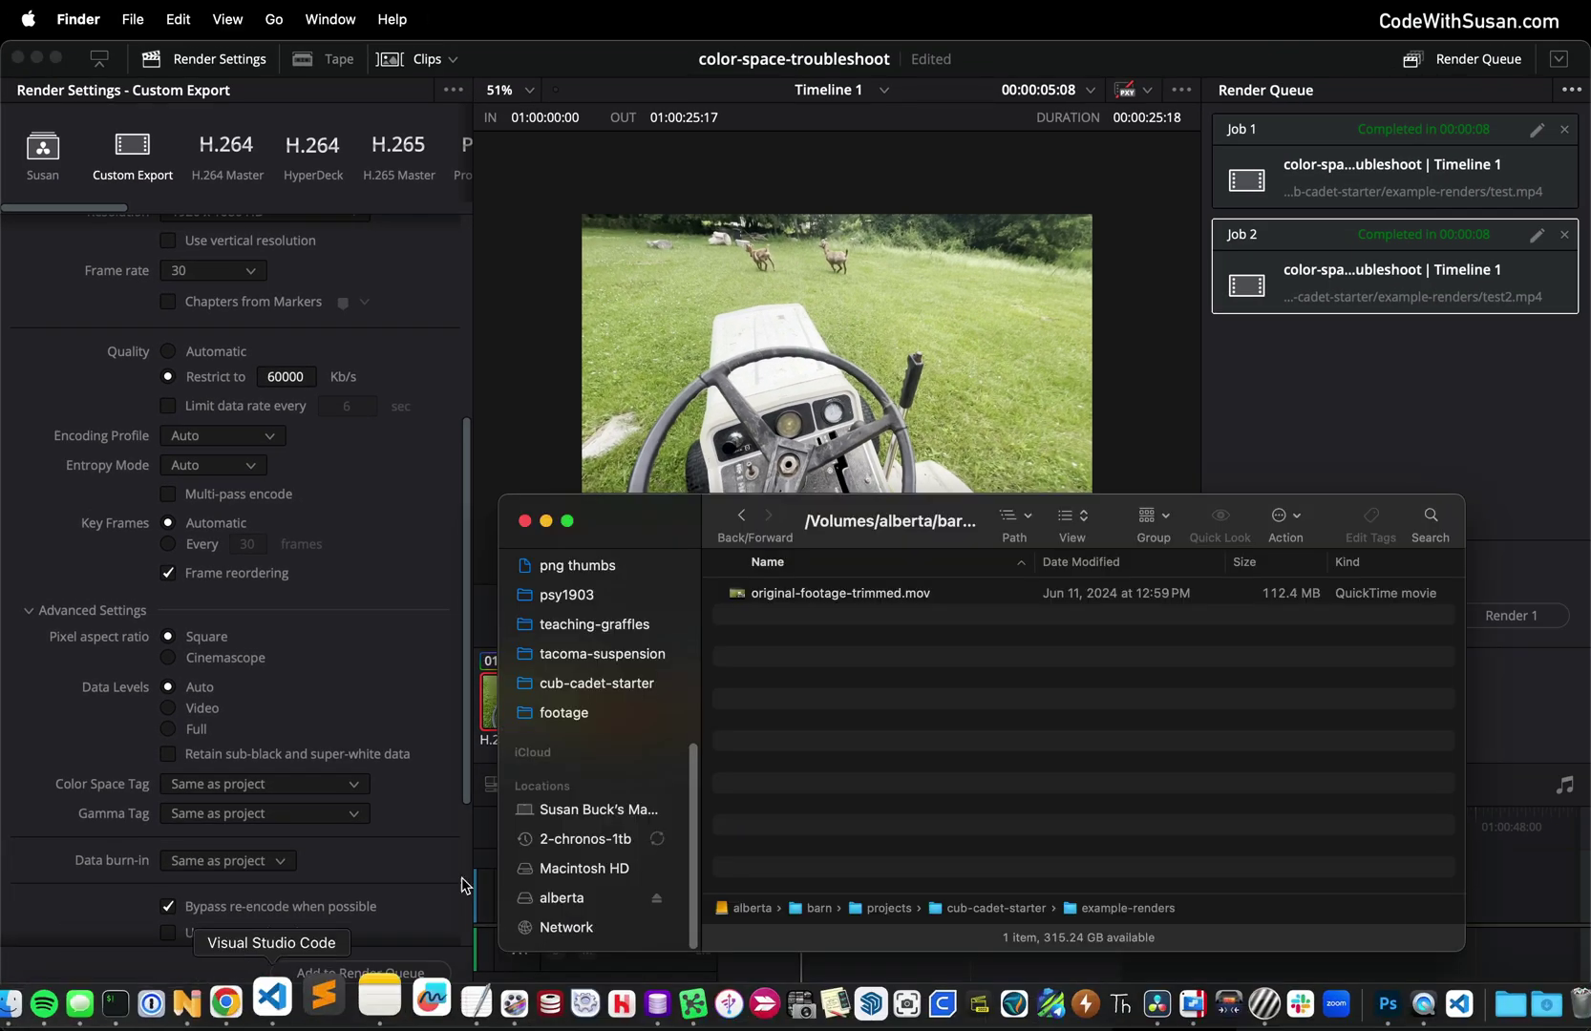
left_click(805, 603)
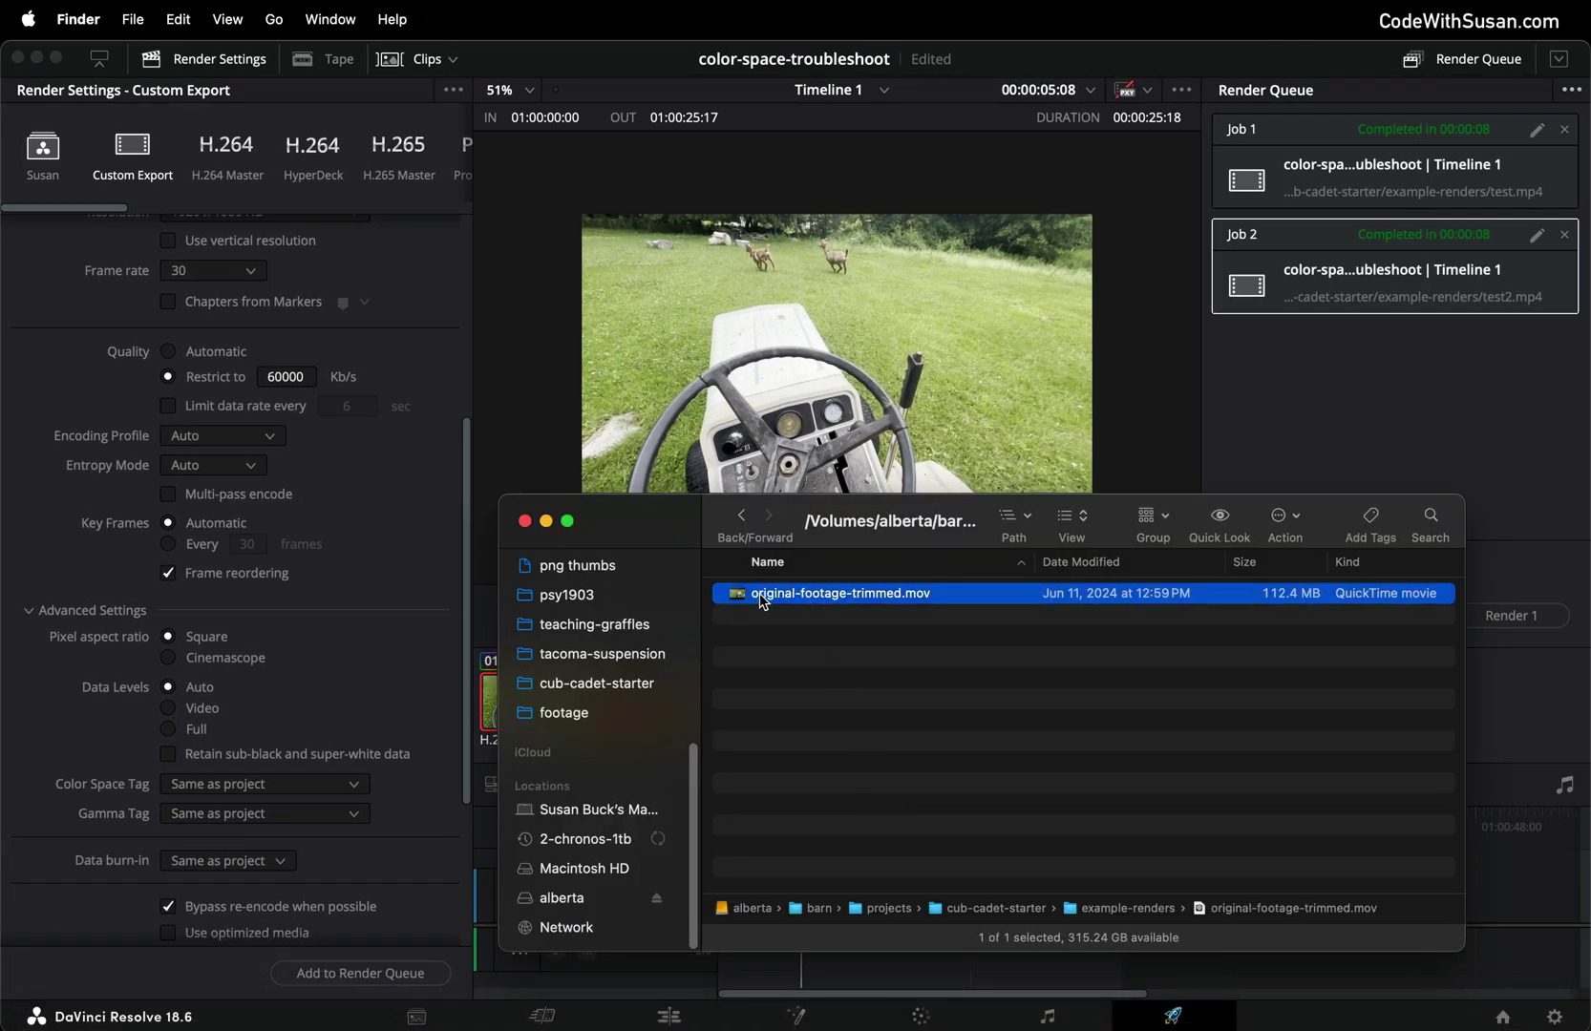
right_click(761, 598)
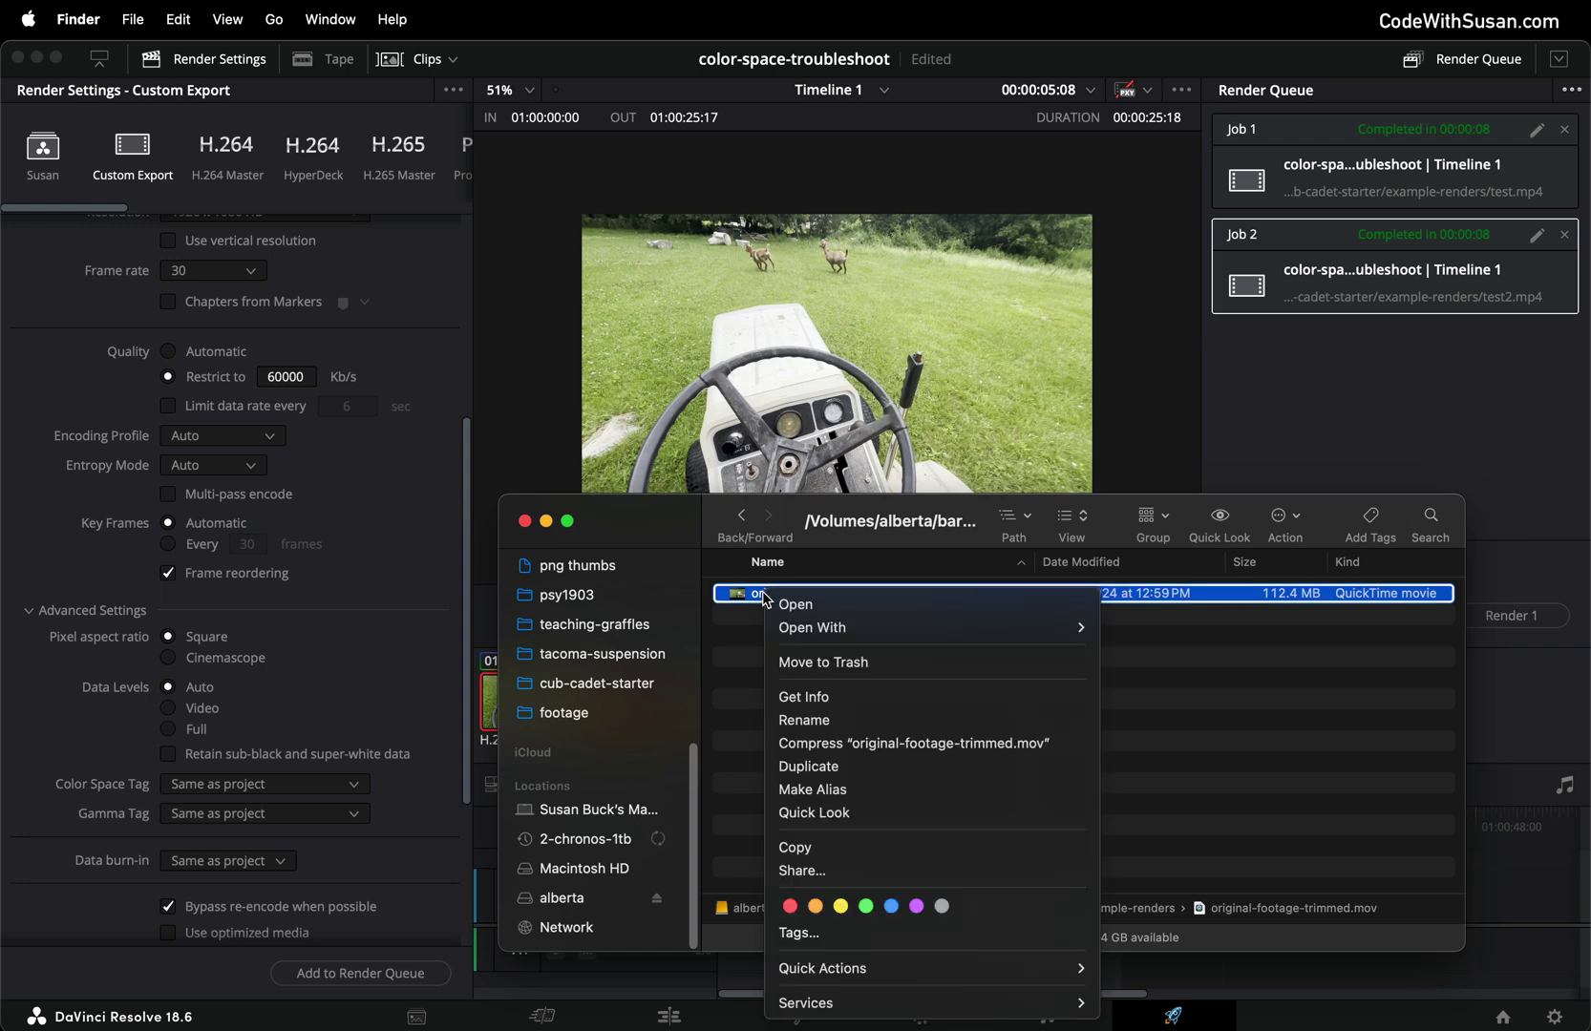
left_click(813, 706)
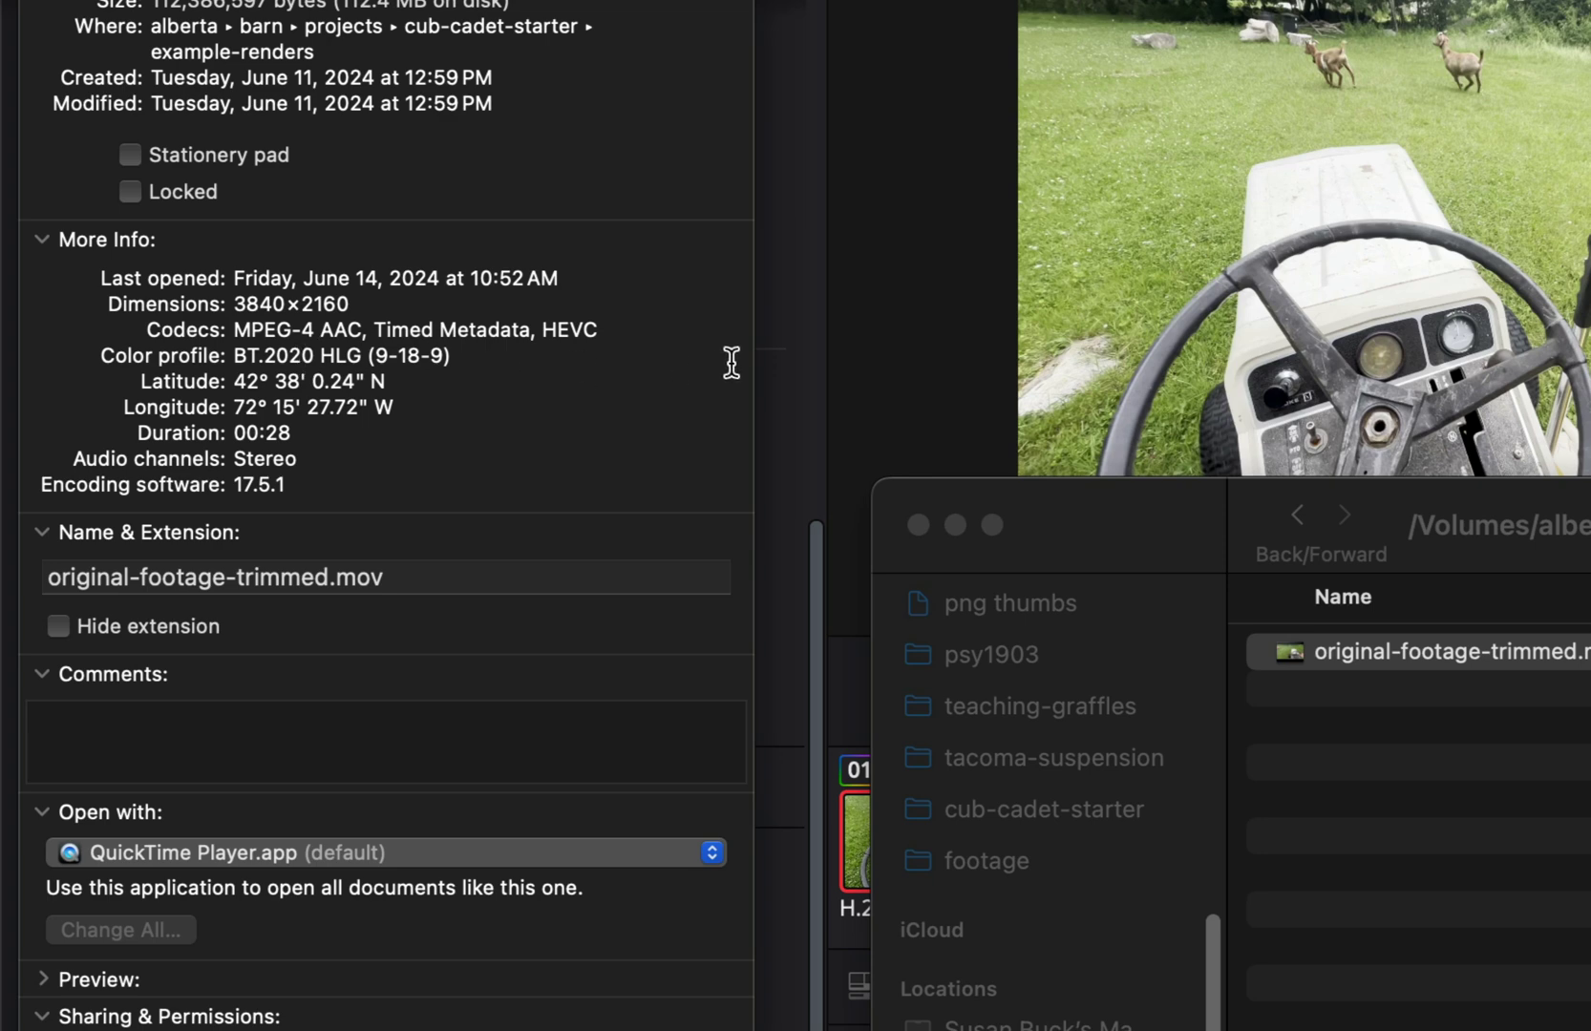
left_click(775, 348)
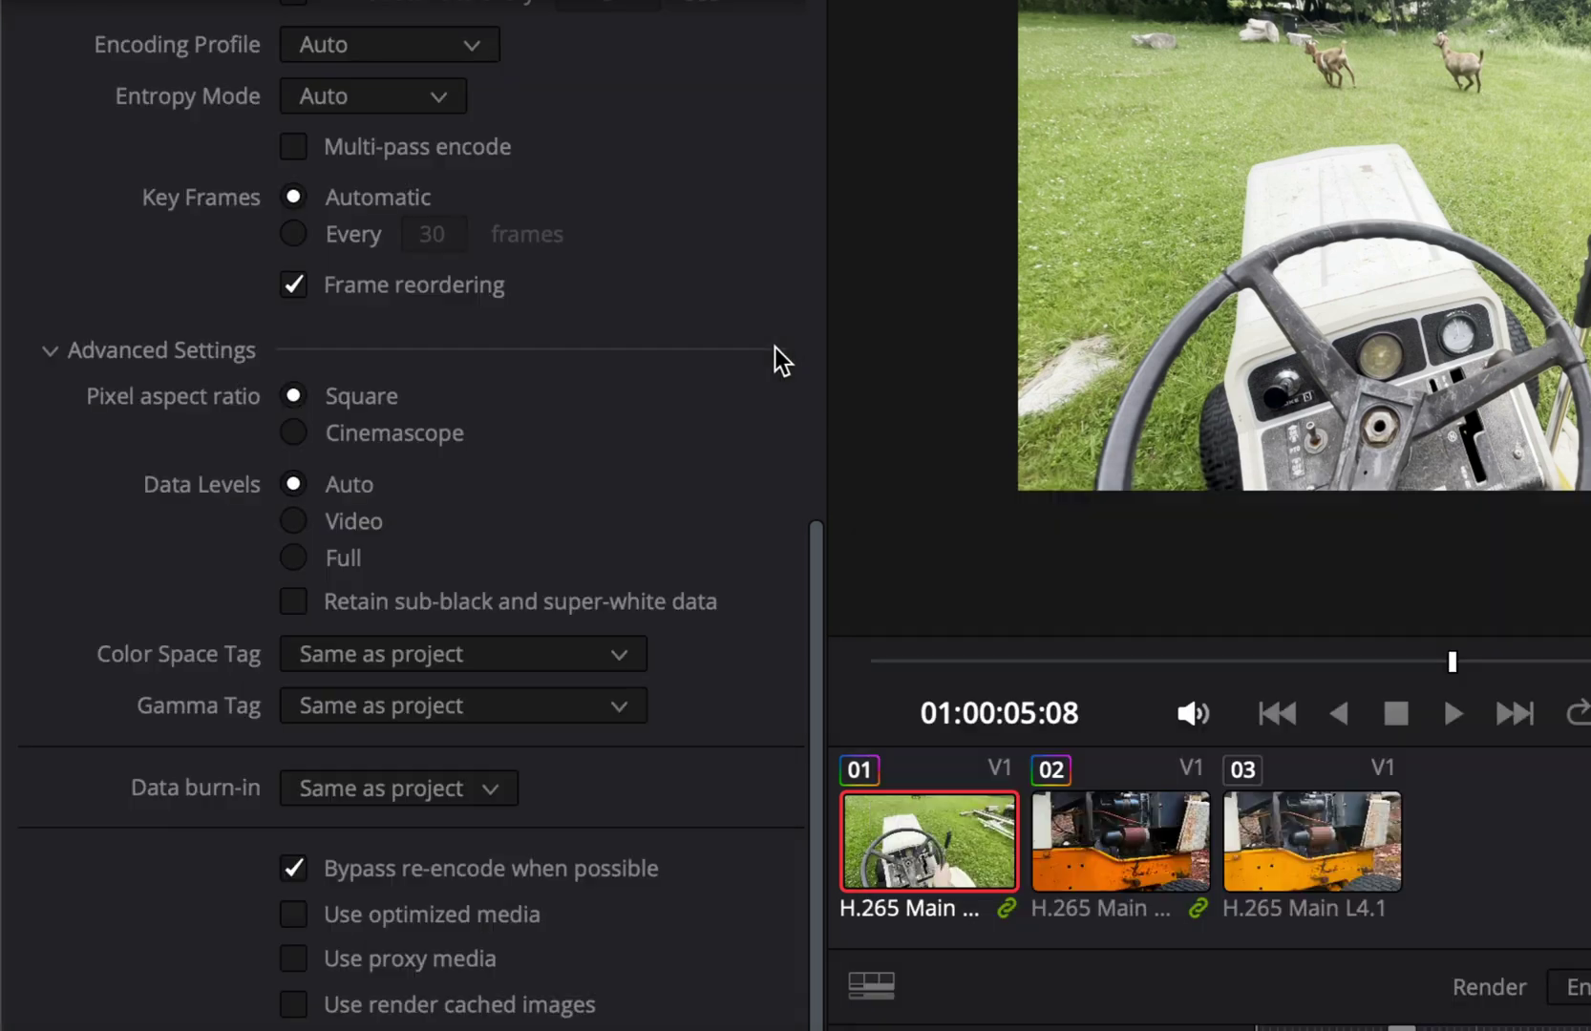
- Set the export's Color Space Tag to Rec.2020
left_click(344, 661)
scroll(565, 805, "down", 5)
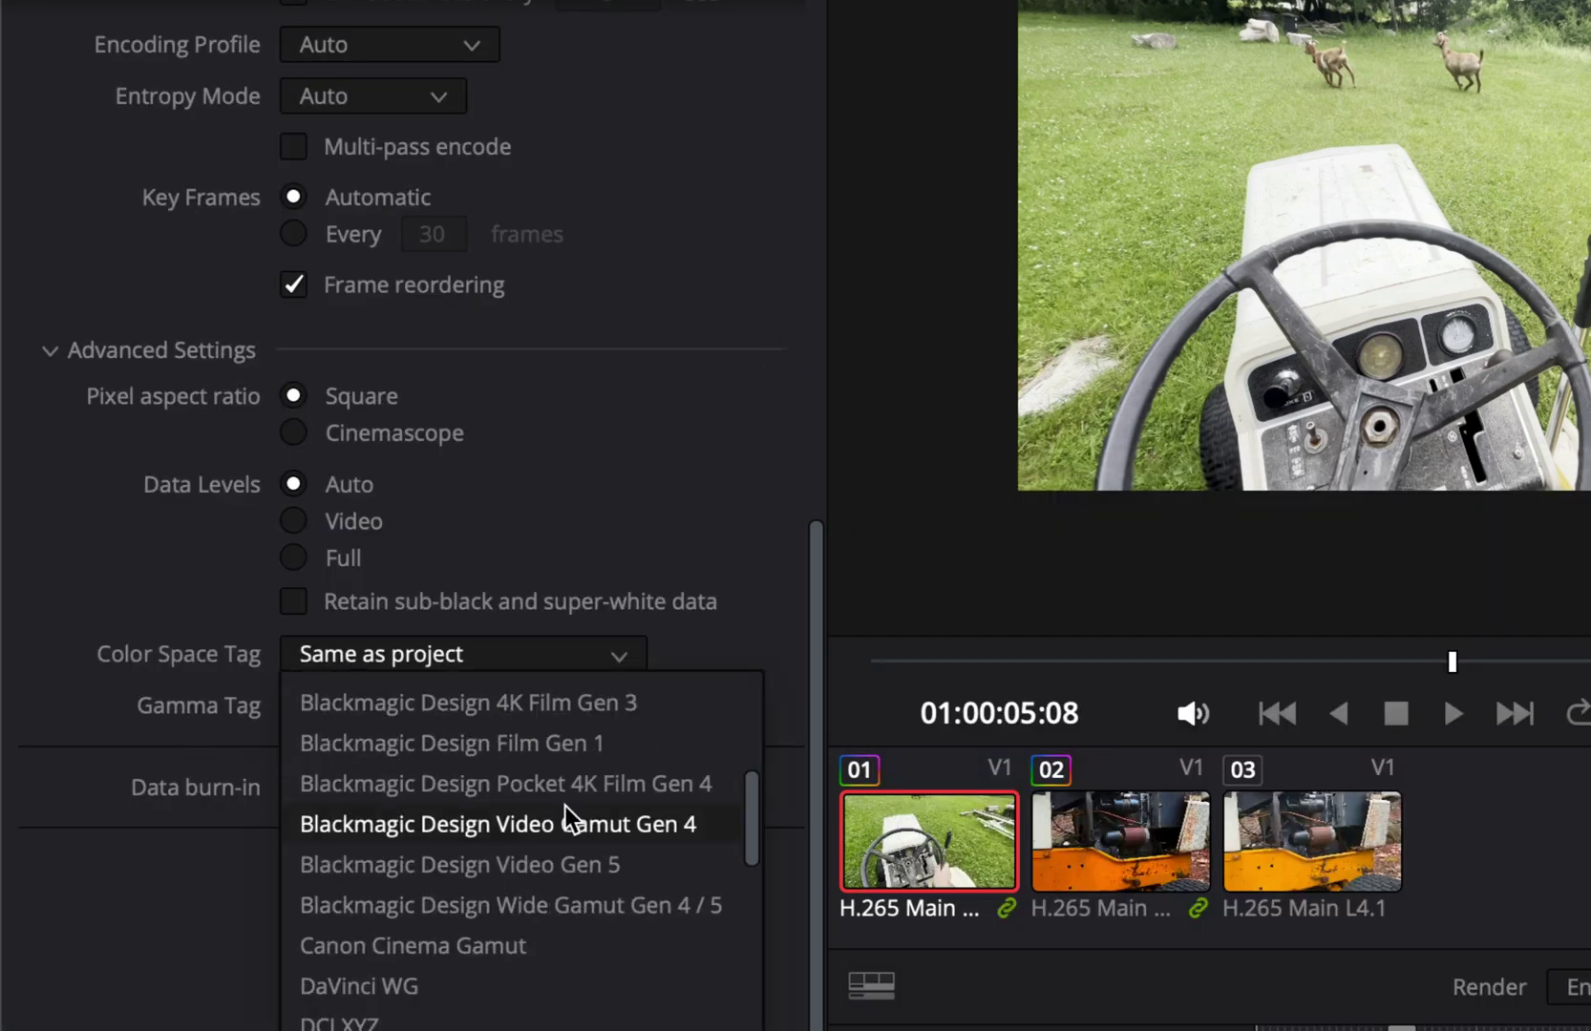
scroll(561, 822, "down", 10)
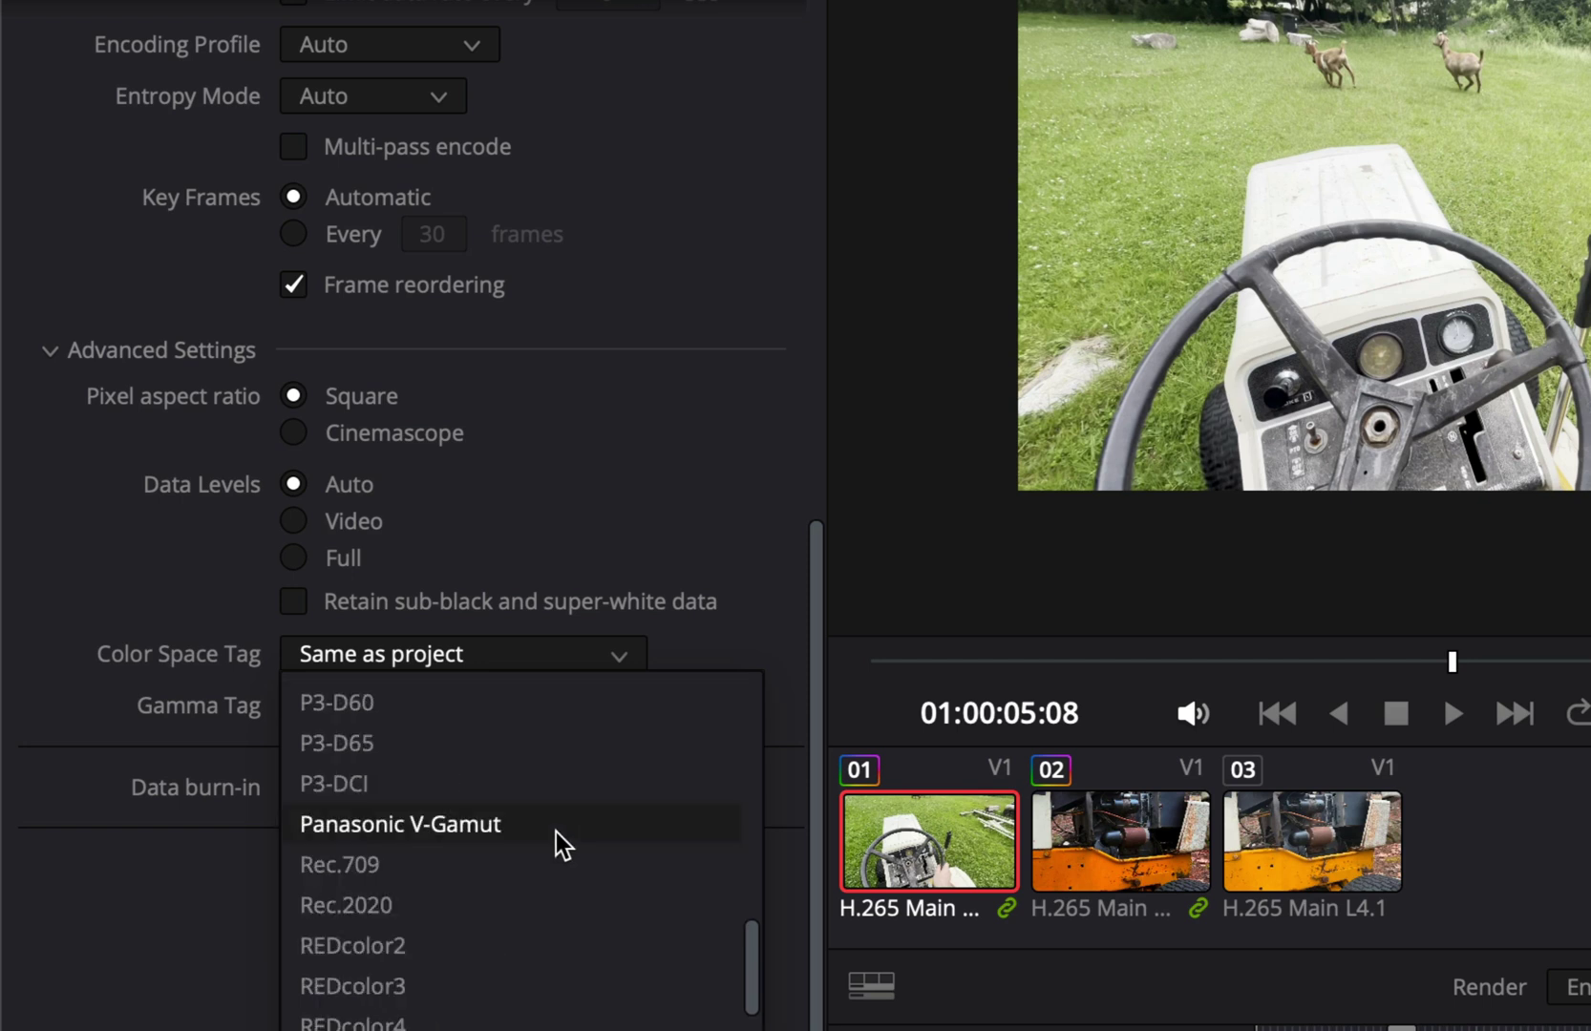
left_click(314, 907)
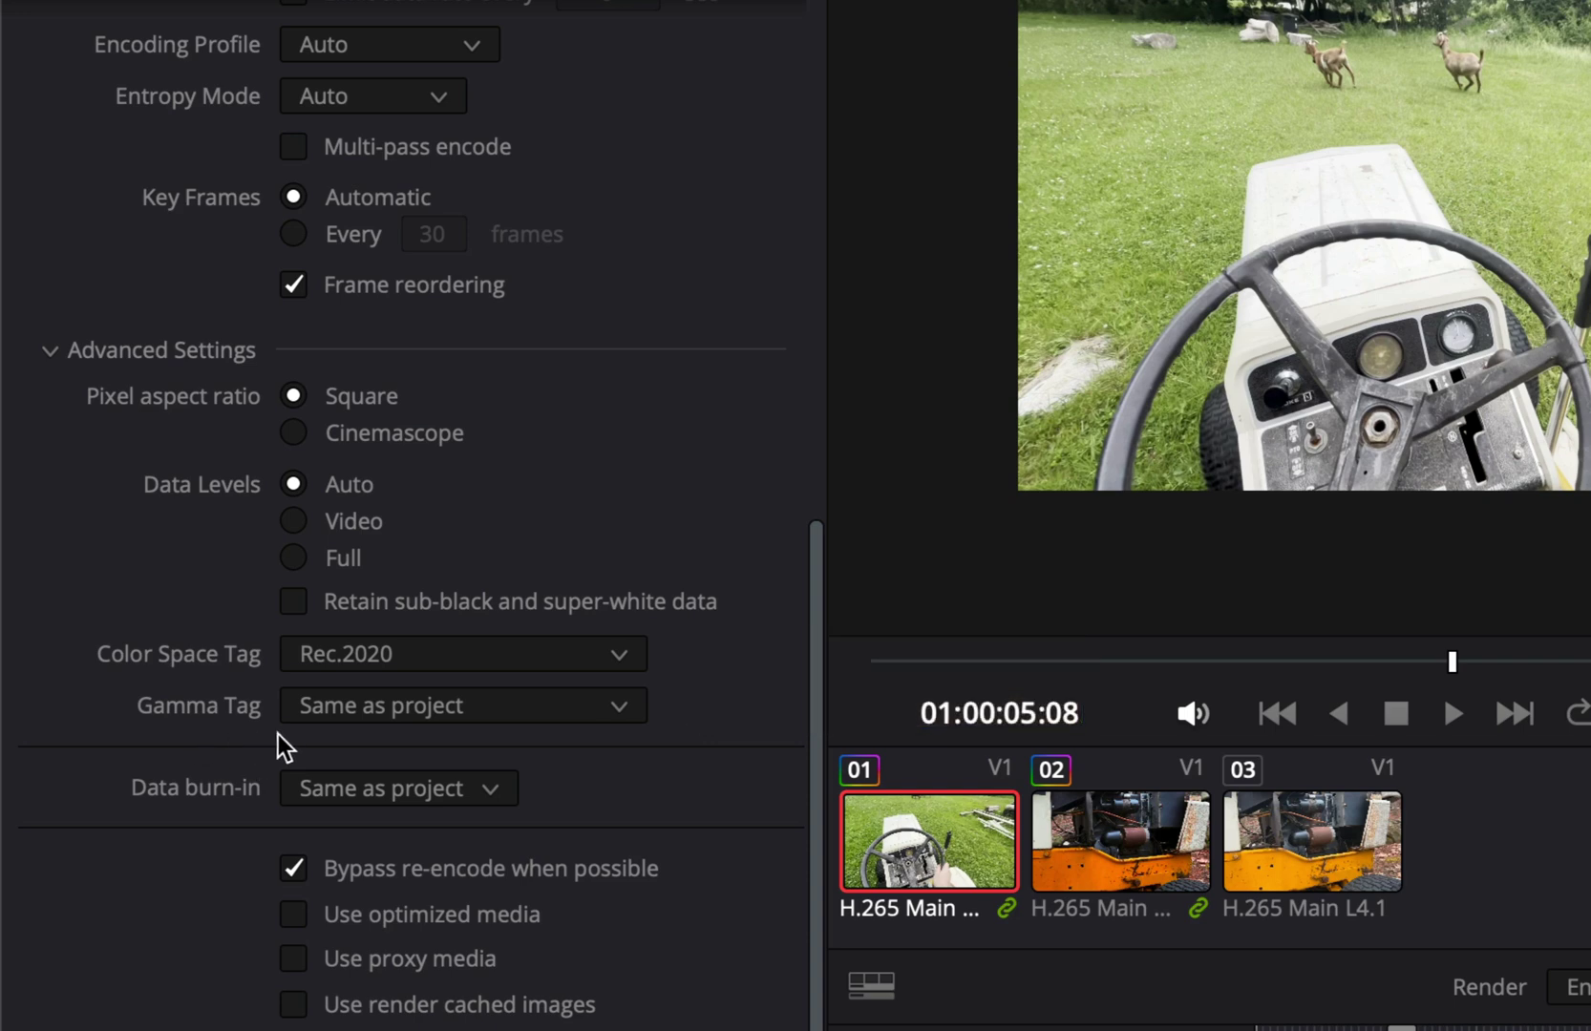
- Recheck the footage's color profile in Finder and set the export's Gamma Tag to ARIB STD-B67 HLG
key("super+Tab")
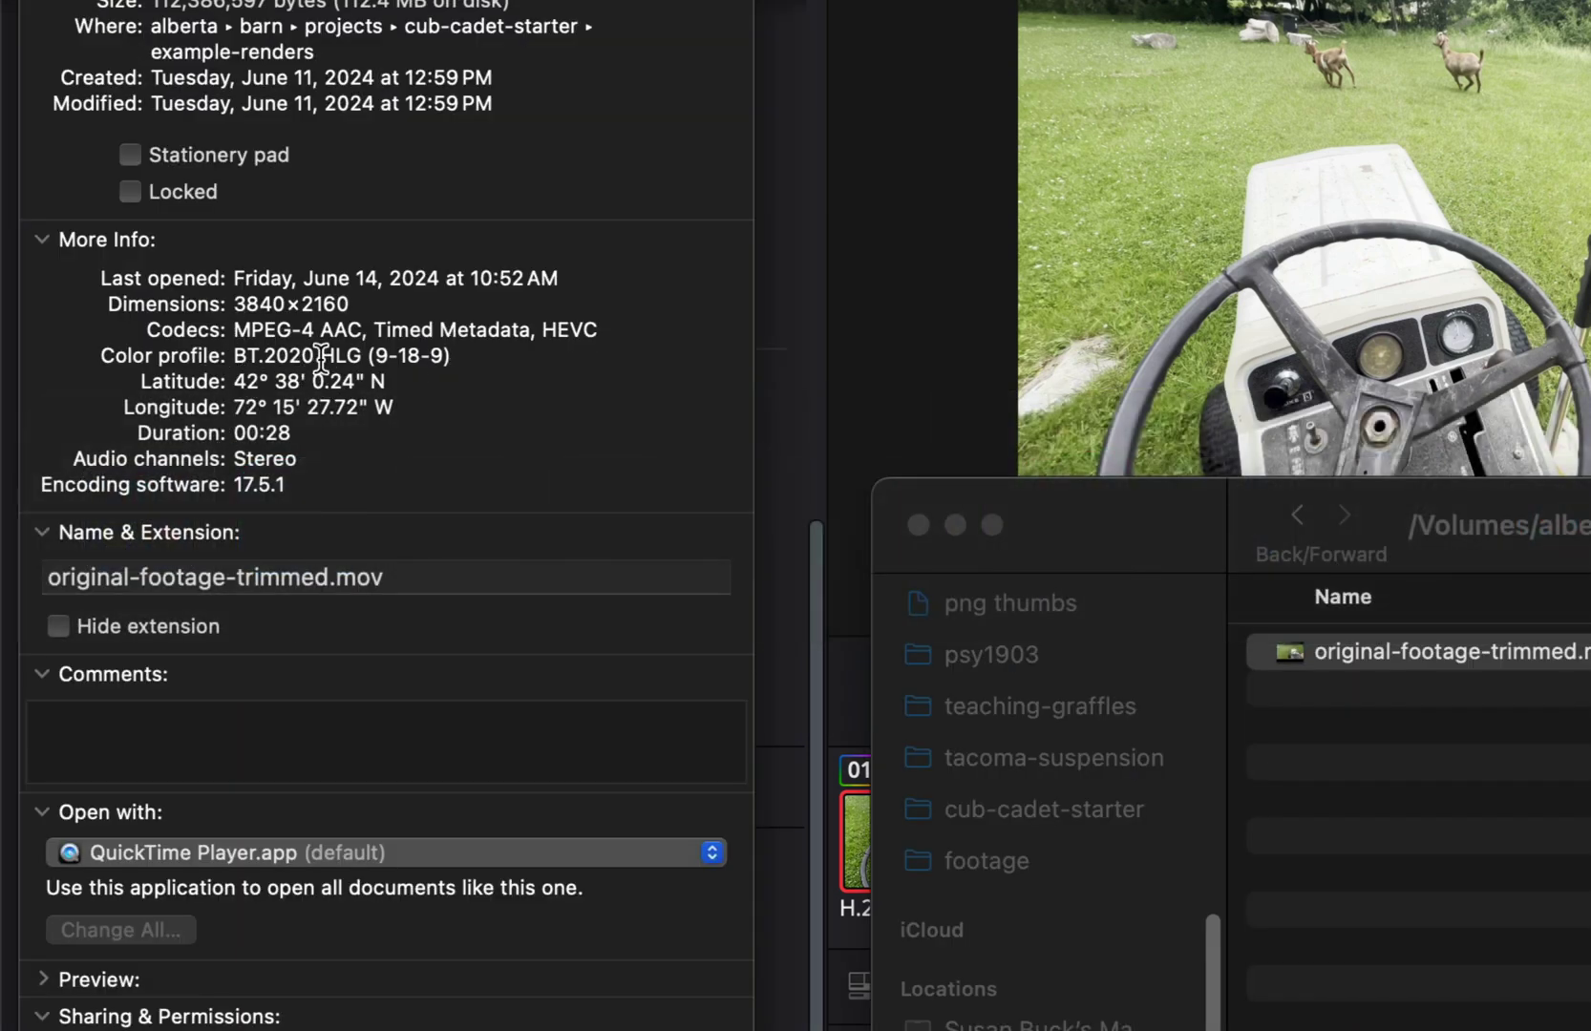
left_click(785, 374)
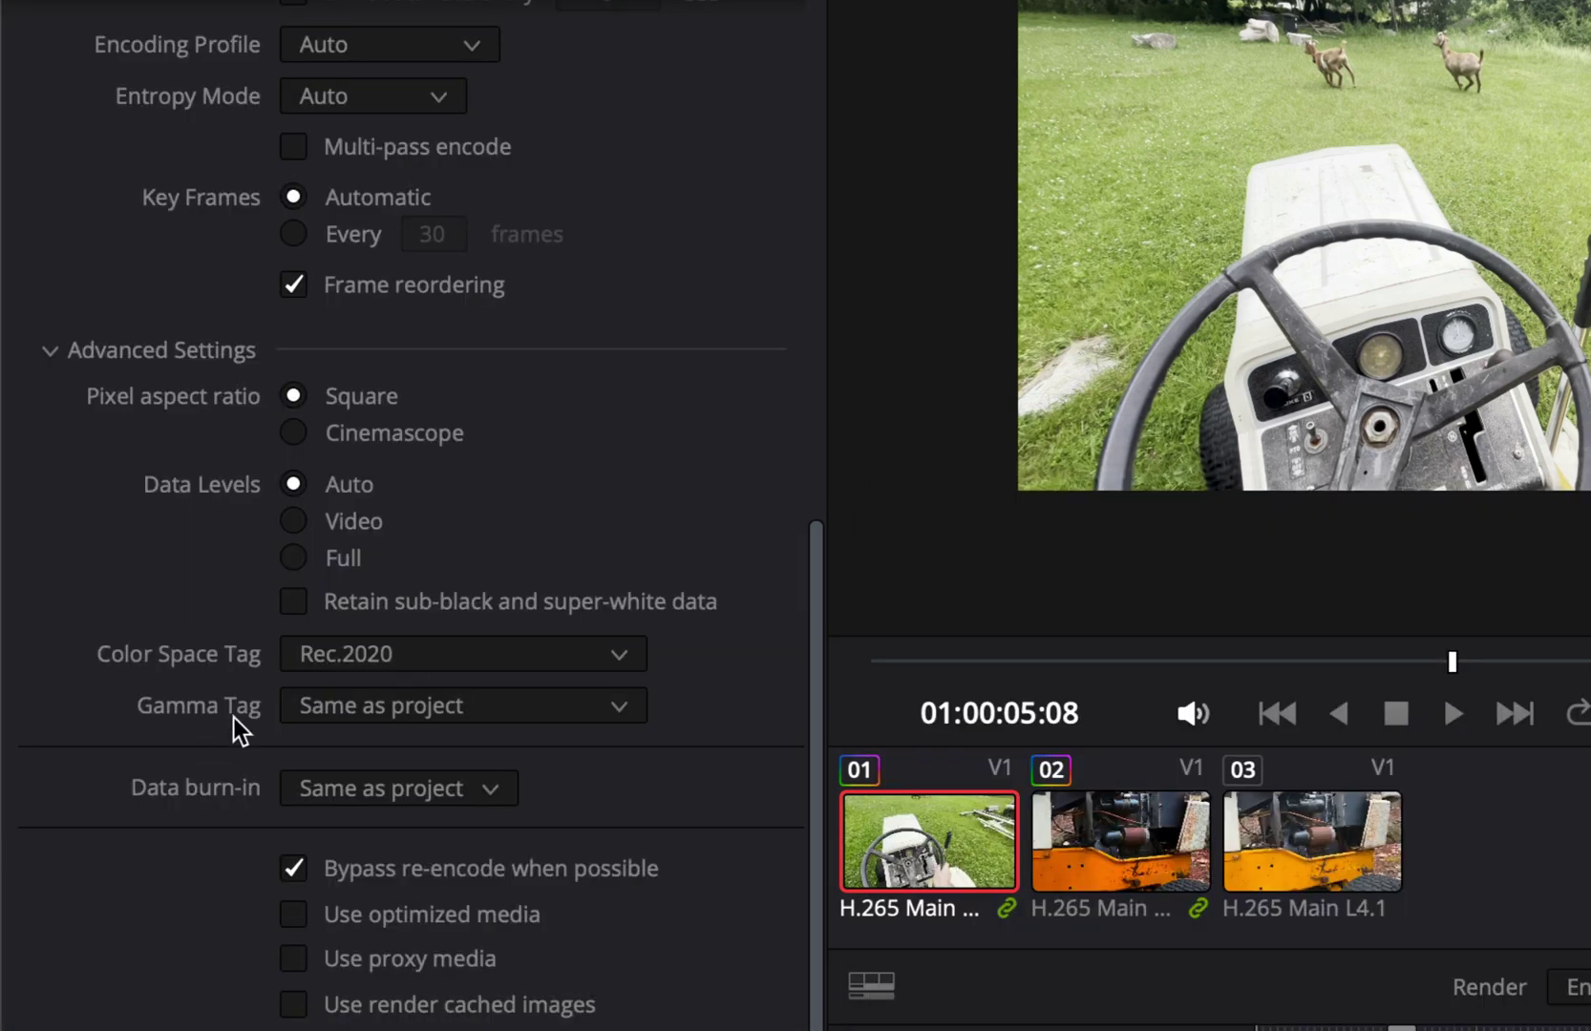
left_click(438, 711)
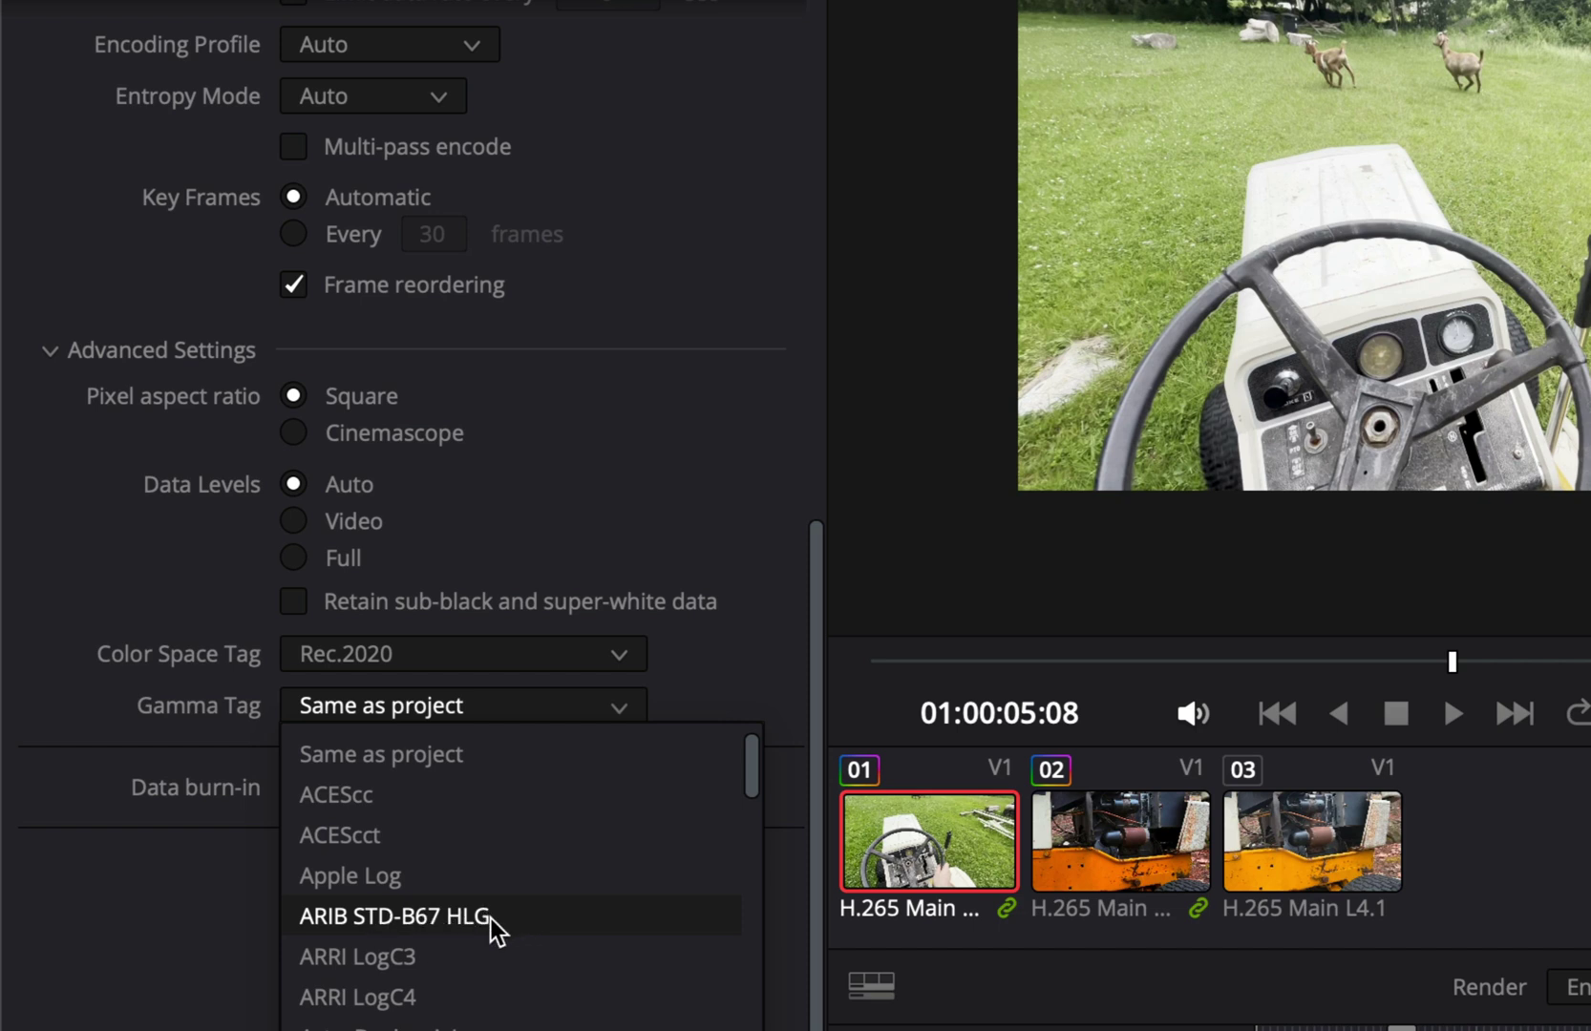
left_click(438, 911)
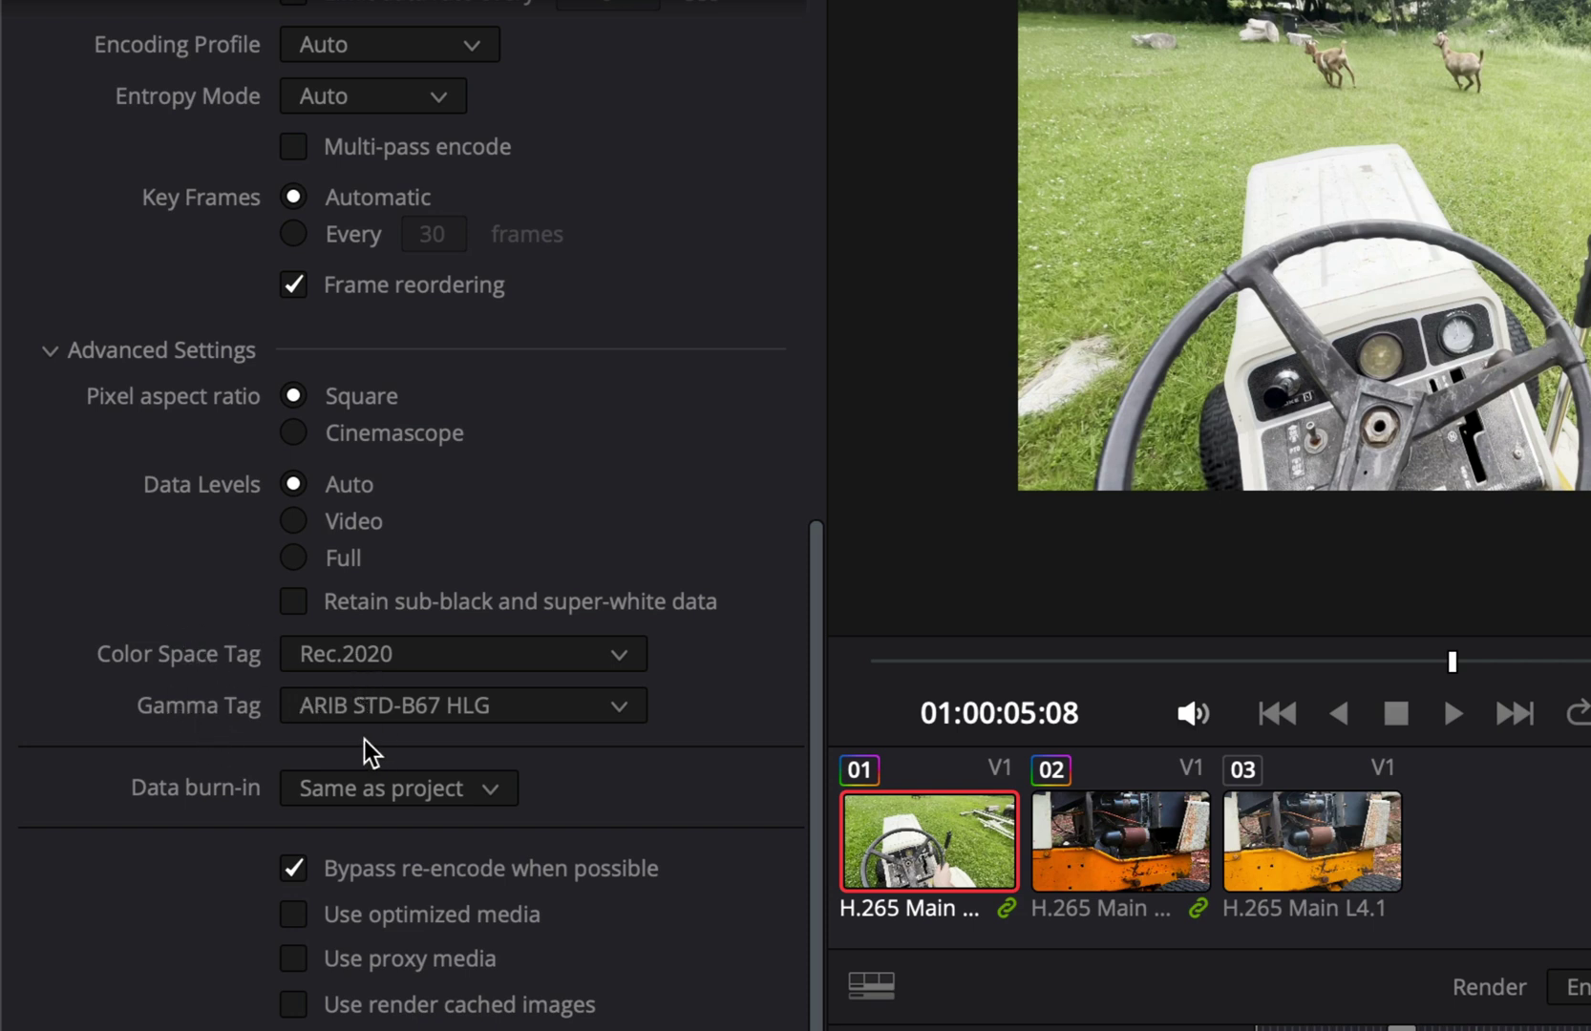
- Compare the original footage's color profile in Finder with the export's color space and gamma tags
key("super+Tab")
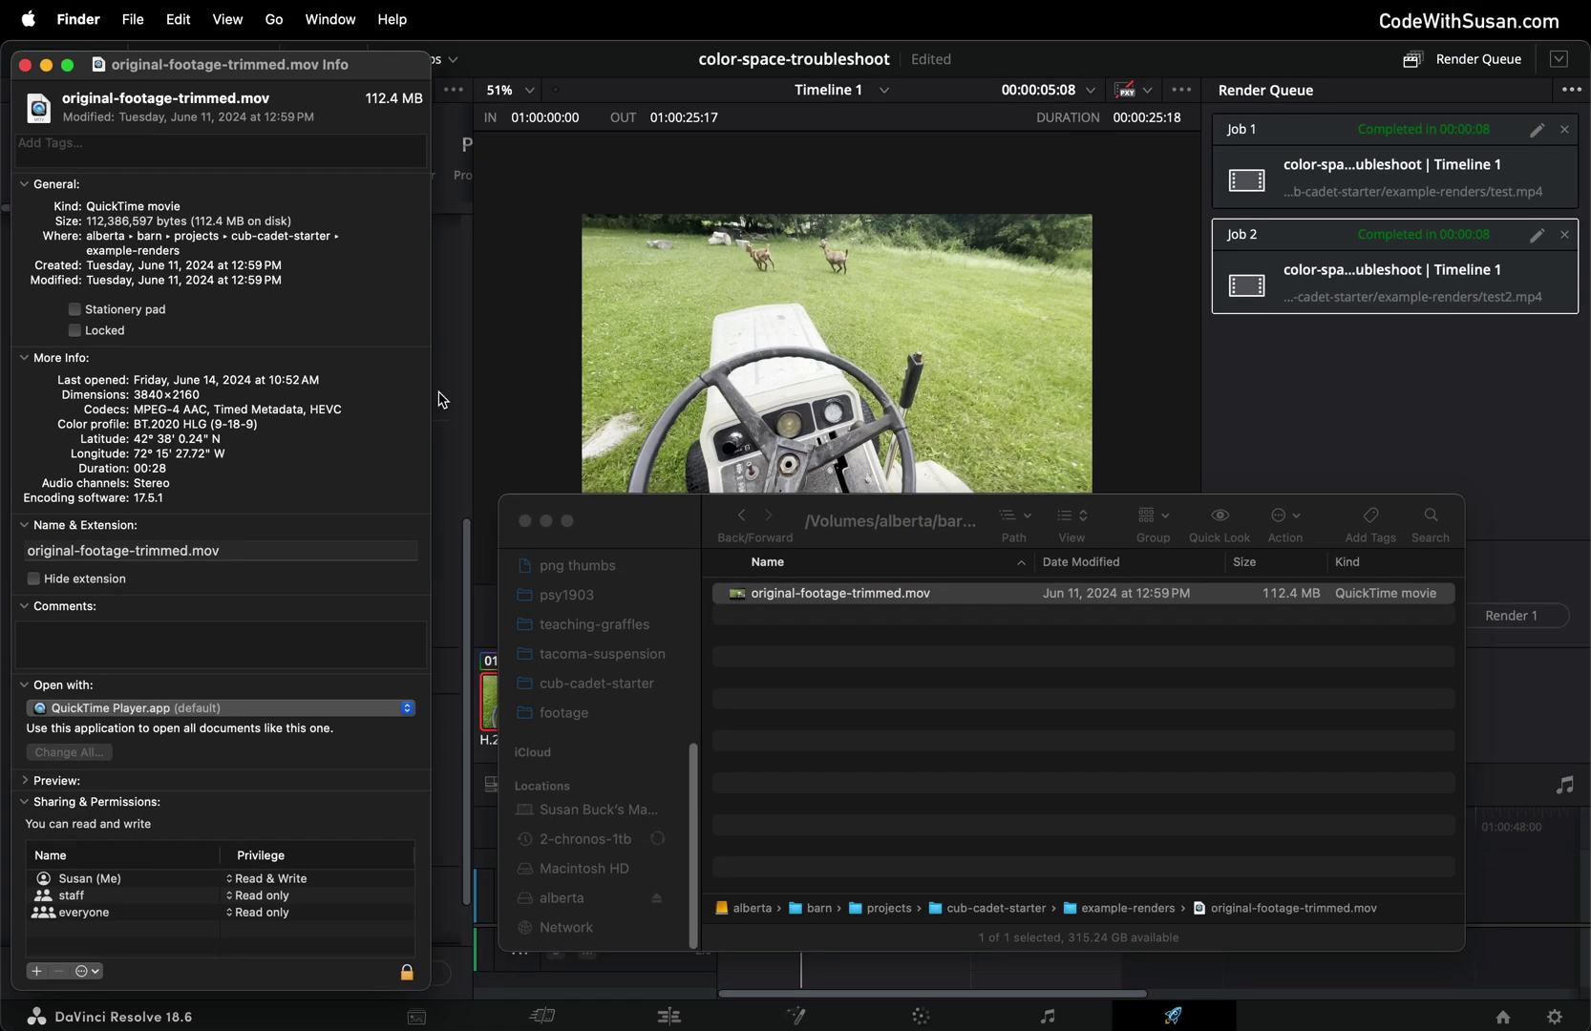
left_click(442, 399)
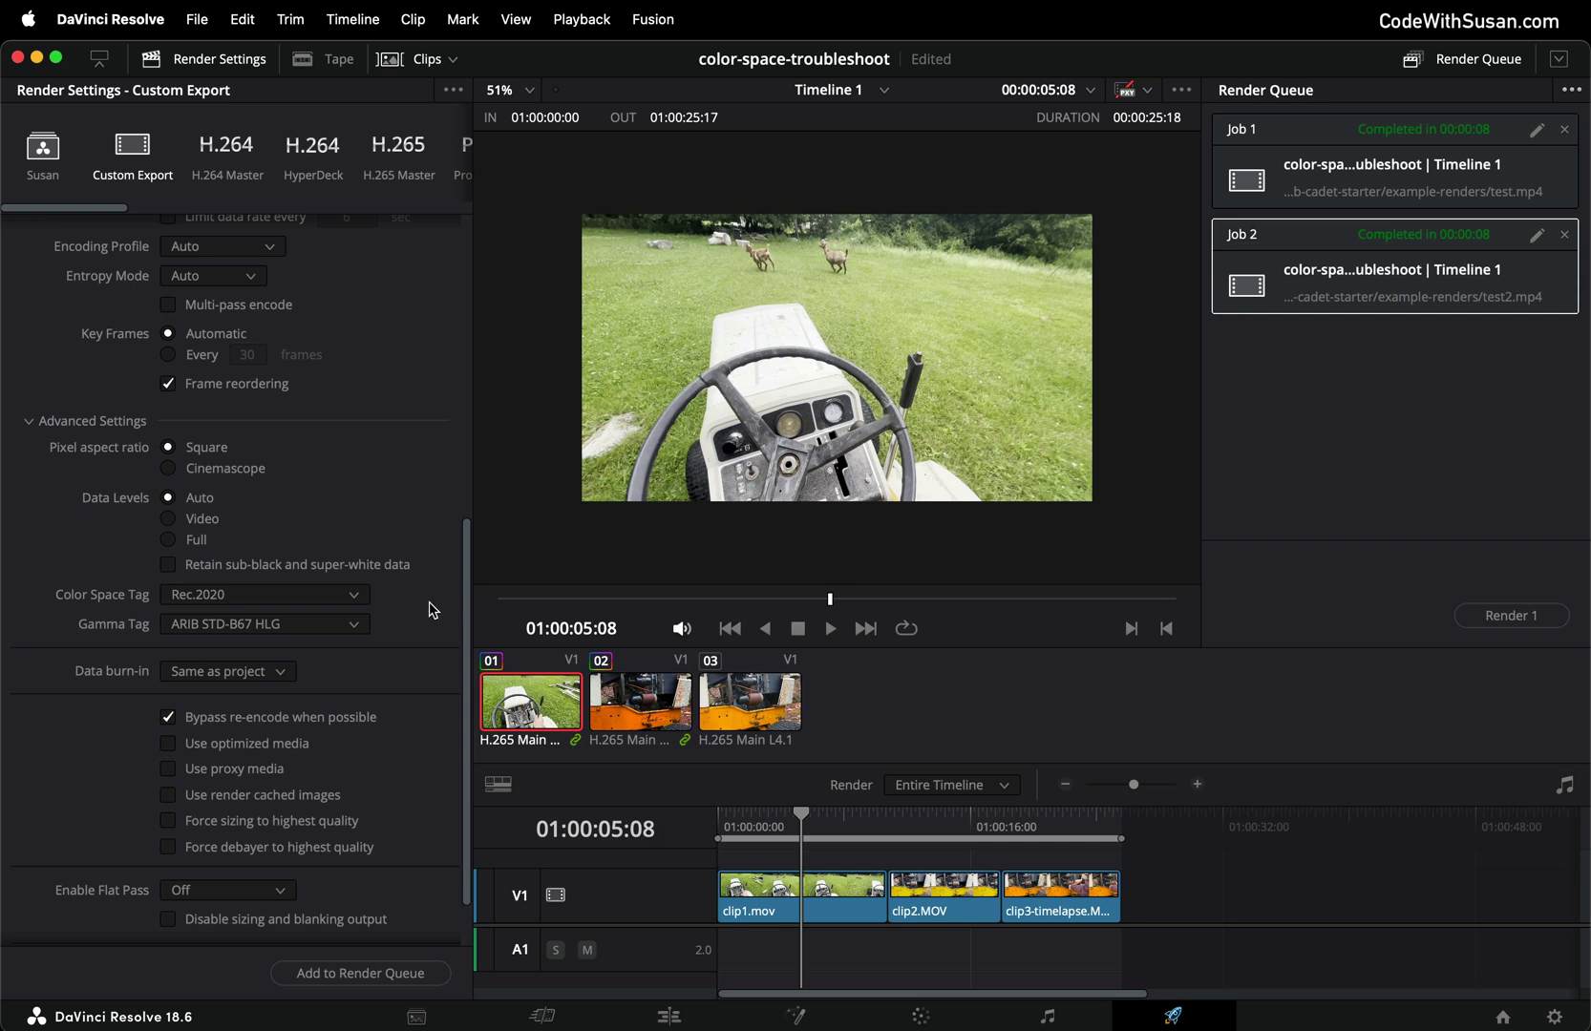
scroll(432, 609, "up", 2)
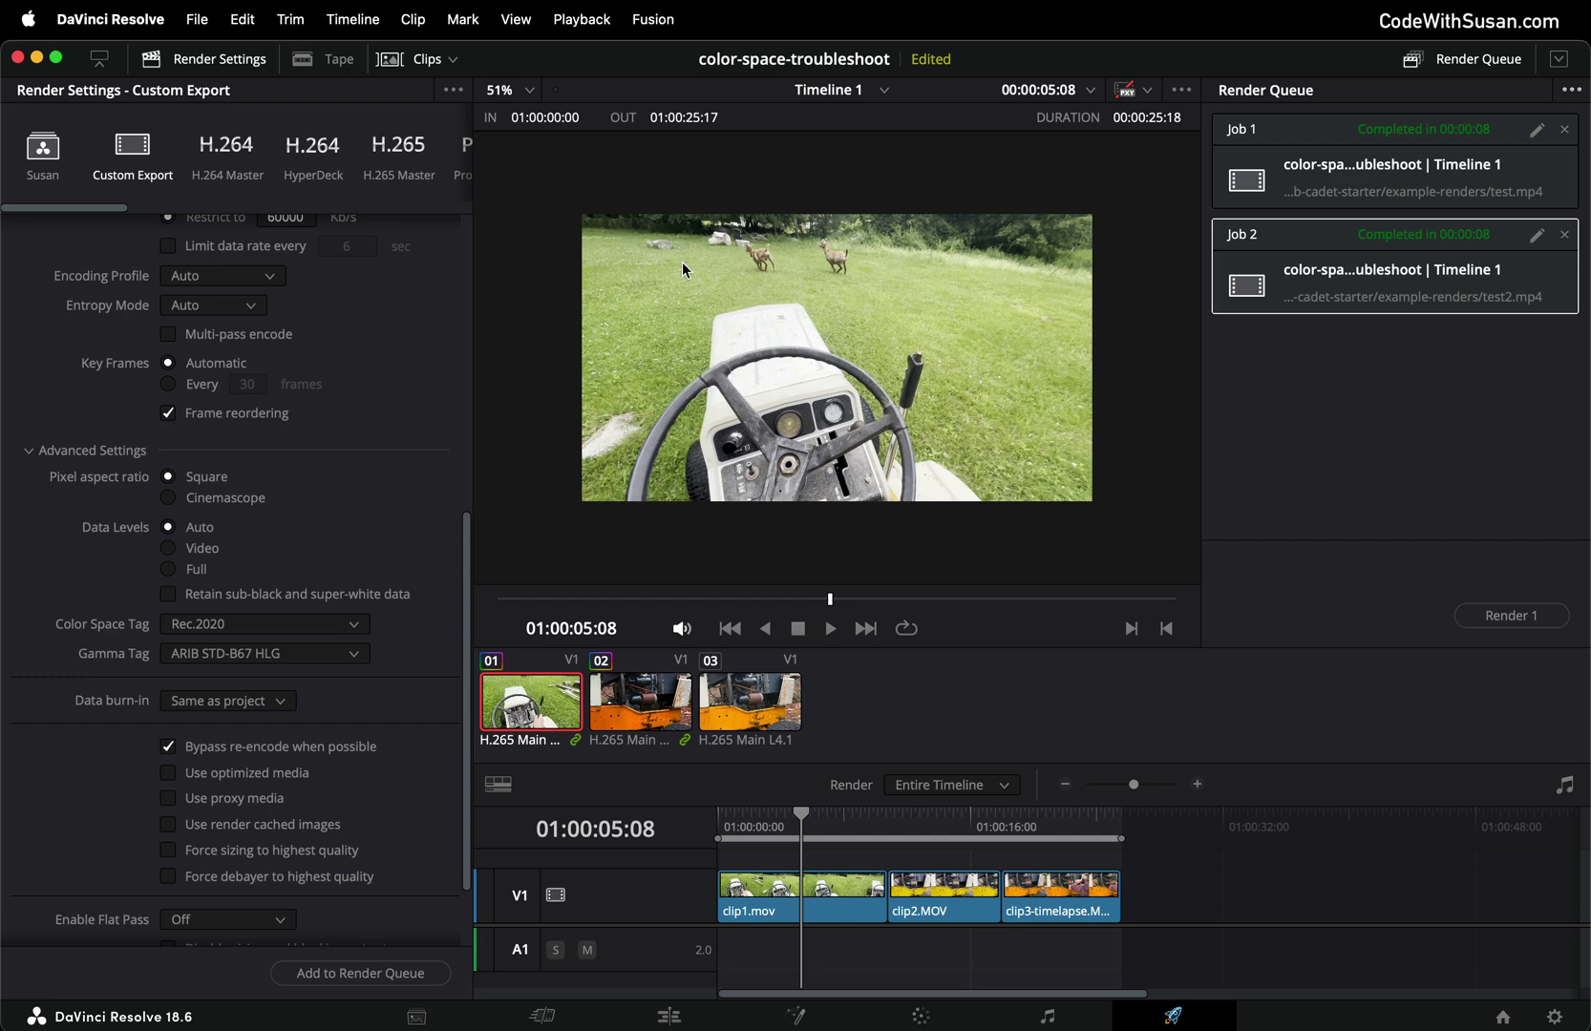
- Set the timeline color space to Rec.2020 HLG ARIB STD-B67 in the project's color management settings and save
left_click(1556, 1017)
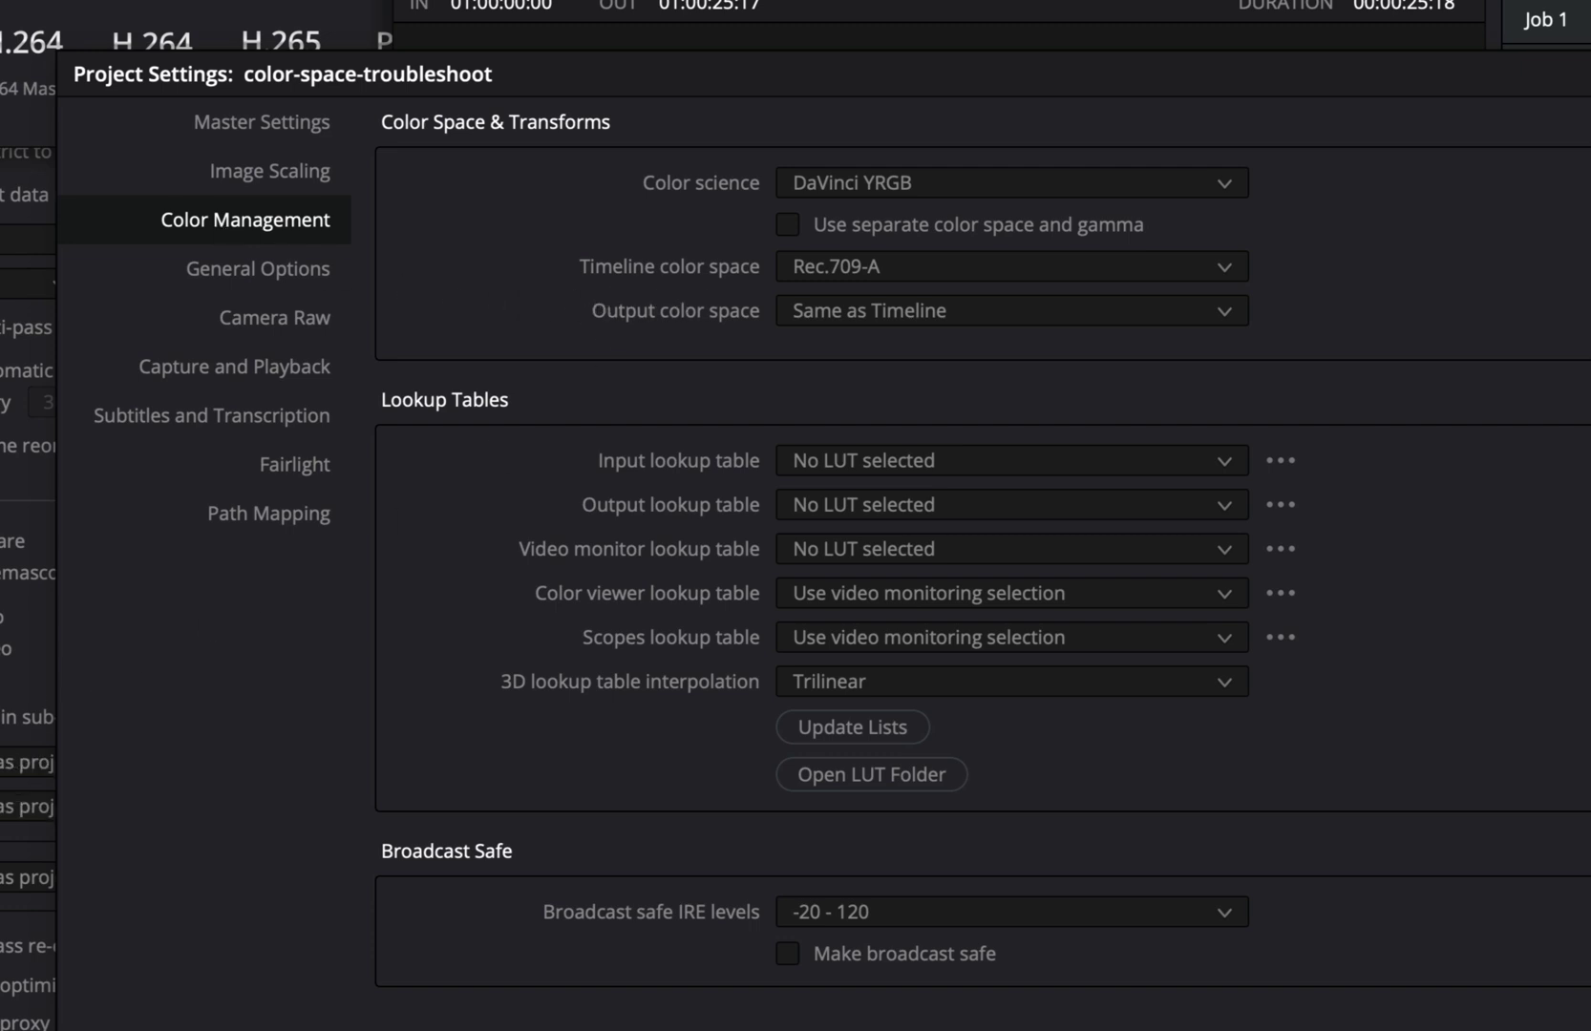
left_click(828, 276)
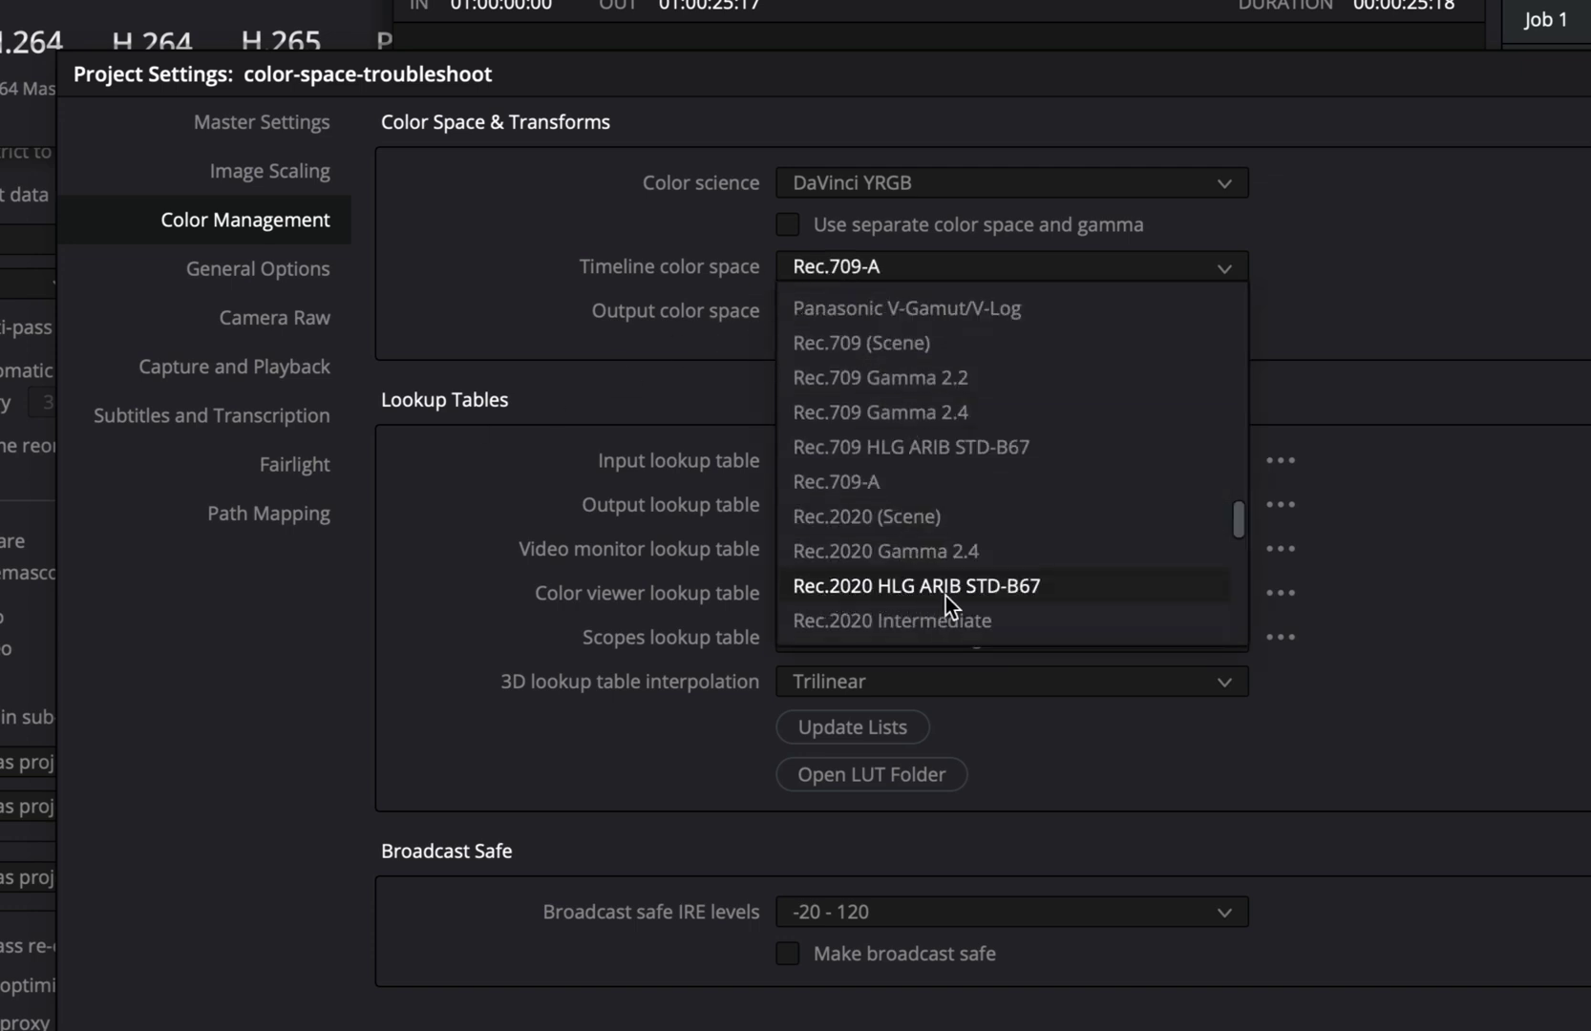
left_click(919, 589)
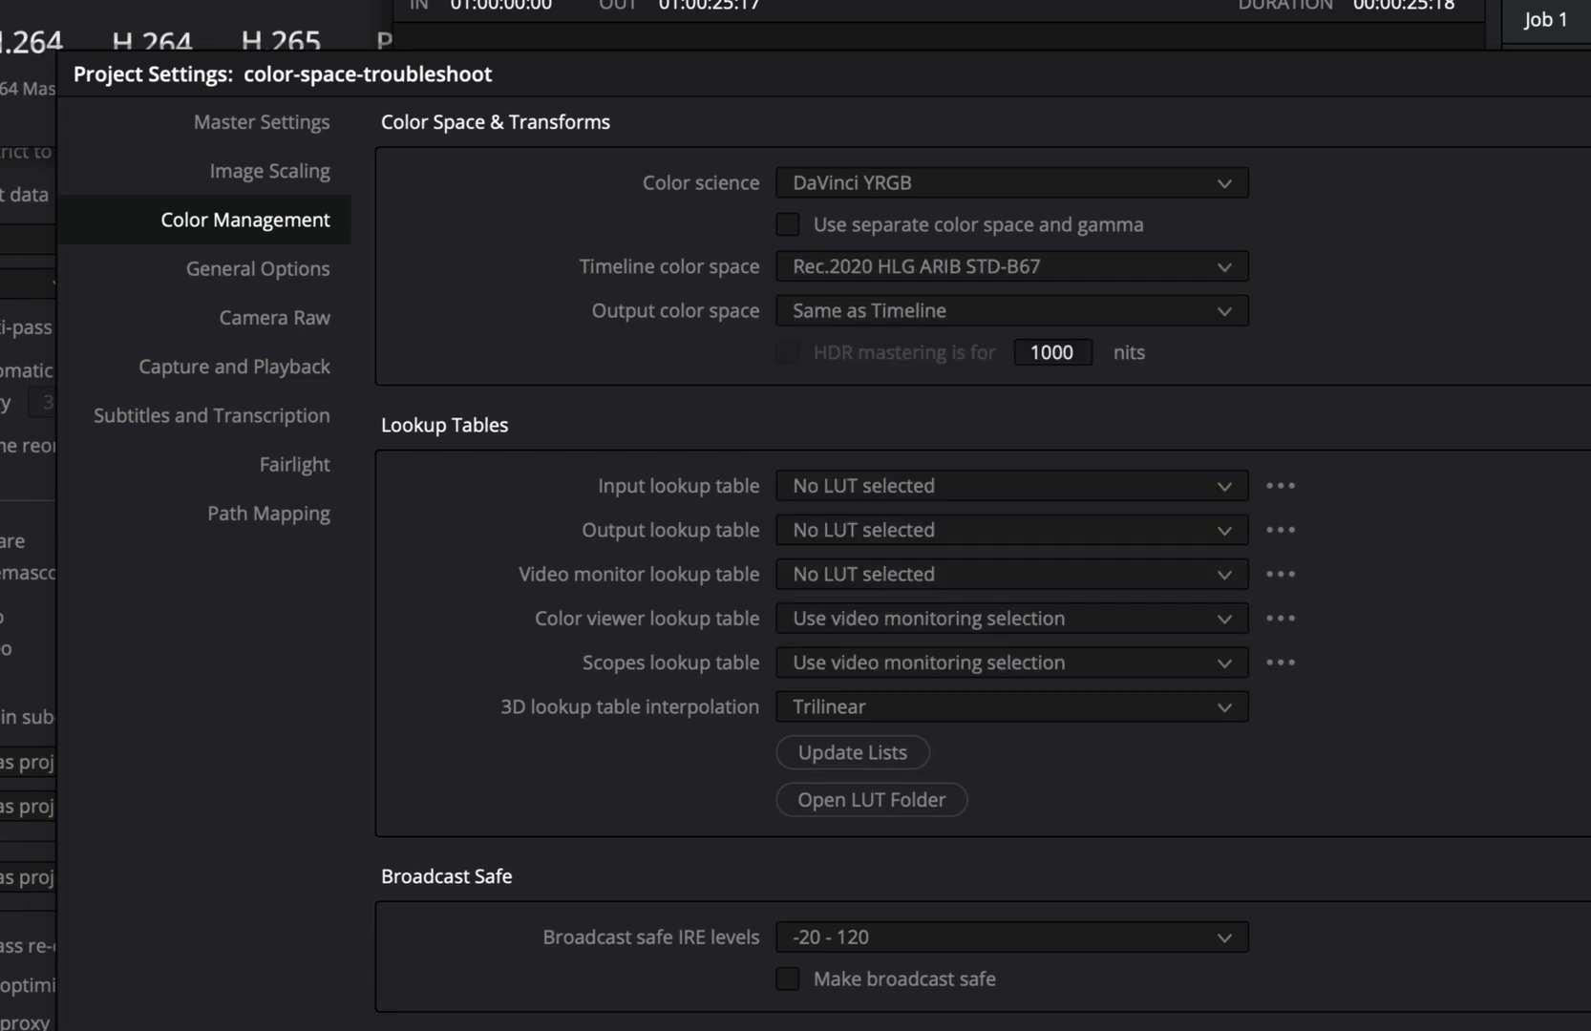
key("Return")
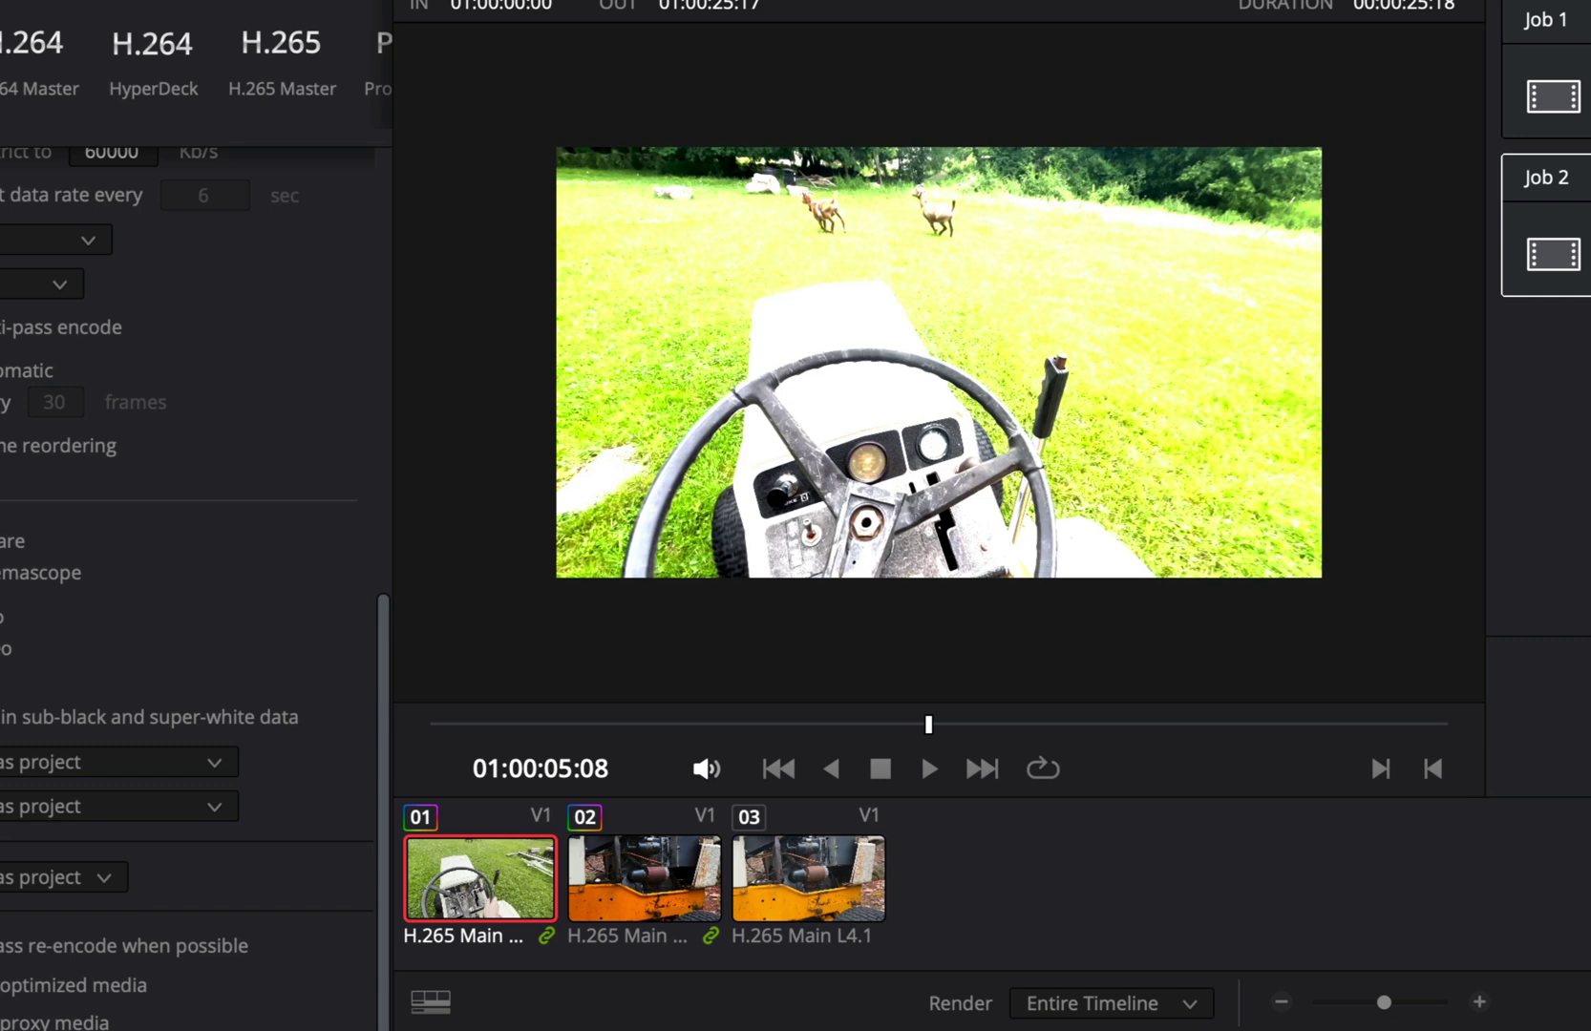
- Set the timeline color space to Rec.2020 (Scene) in the project's color management settings and save
key("shift+9")
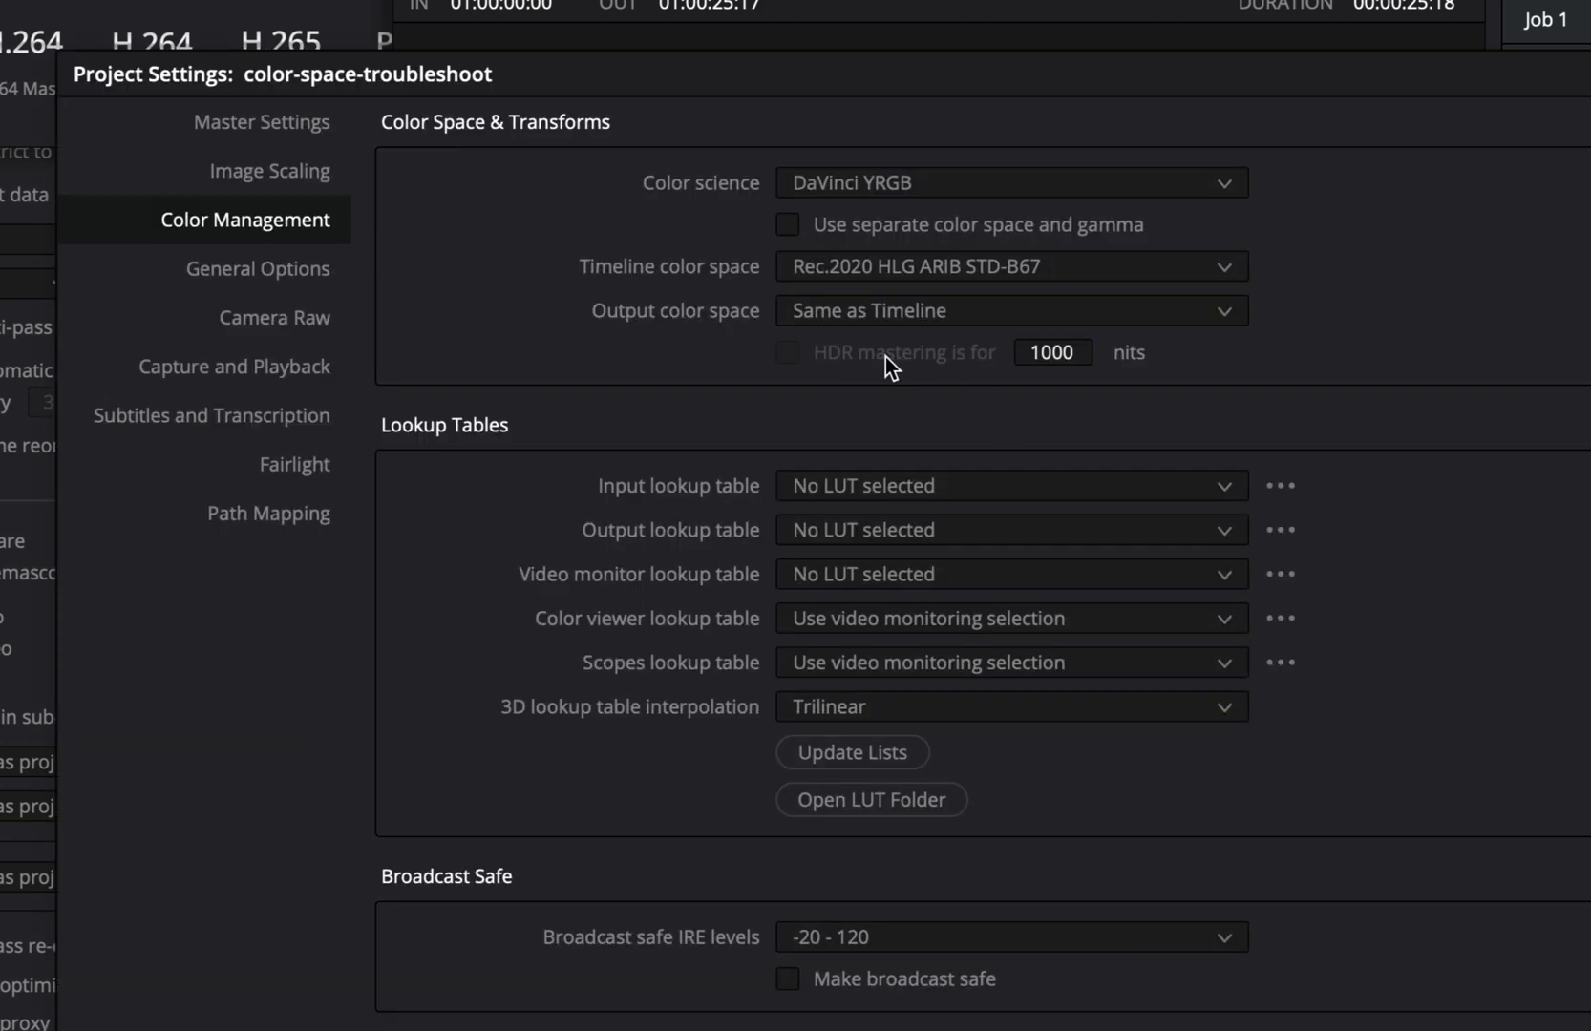
left_click(862, 269)
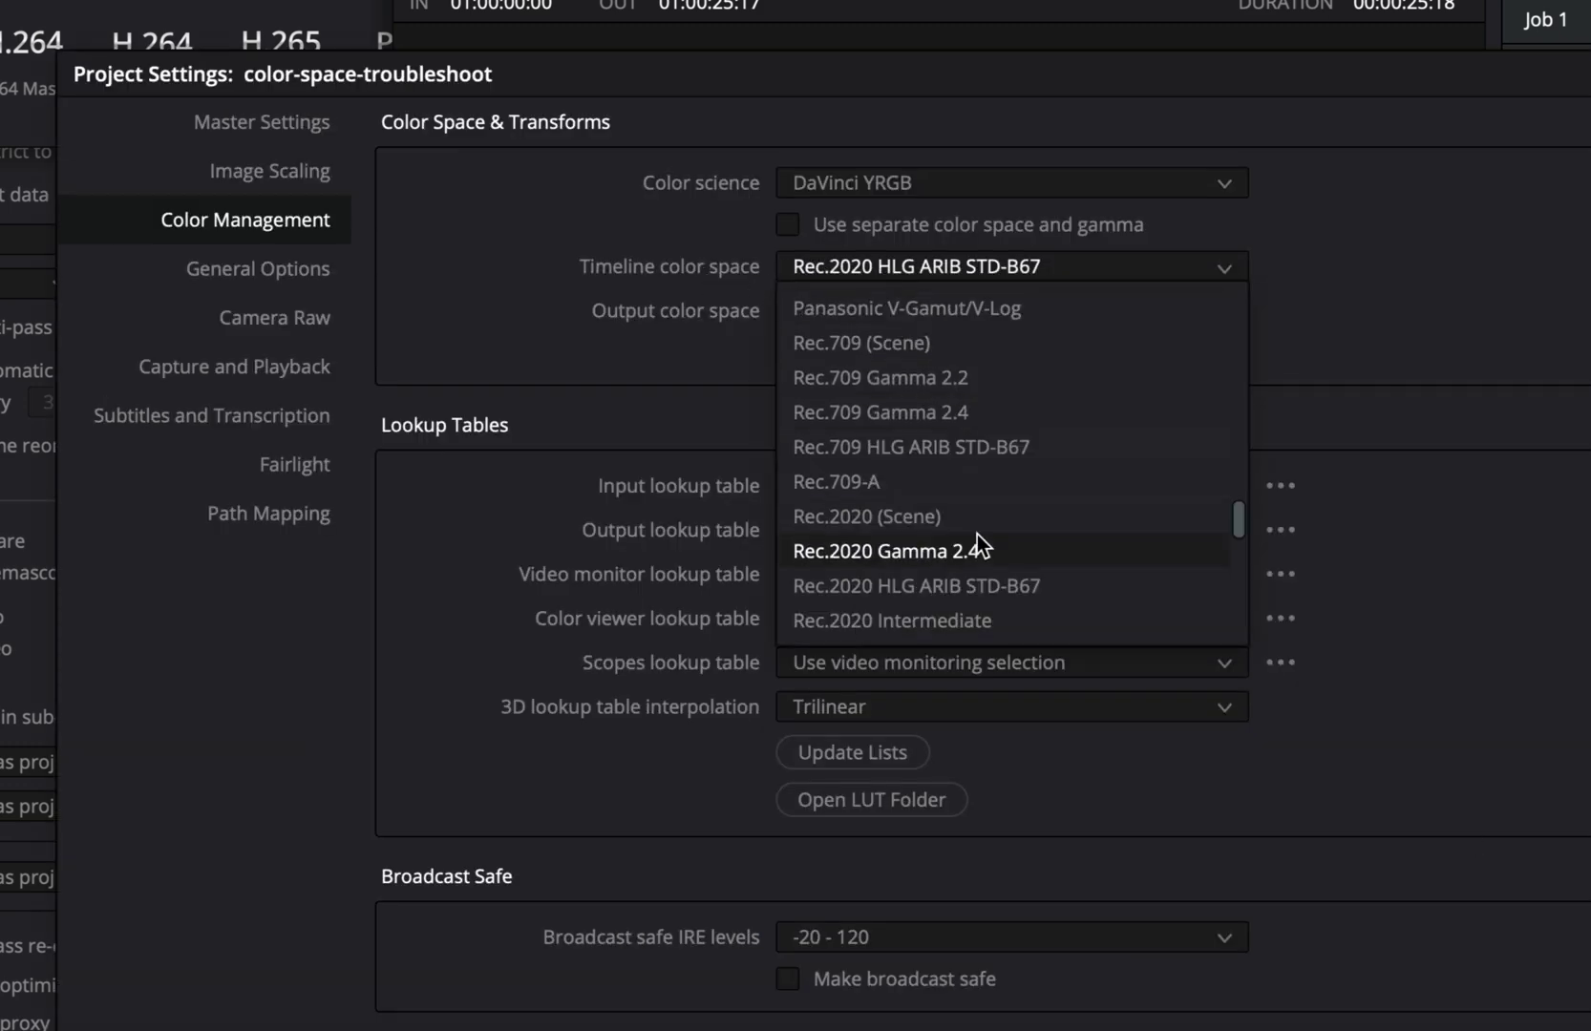
left_click(911, 526)
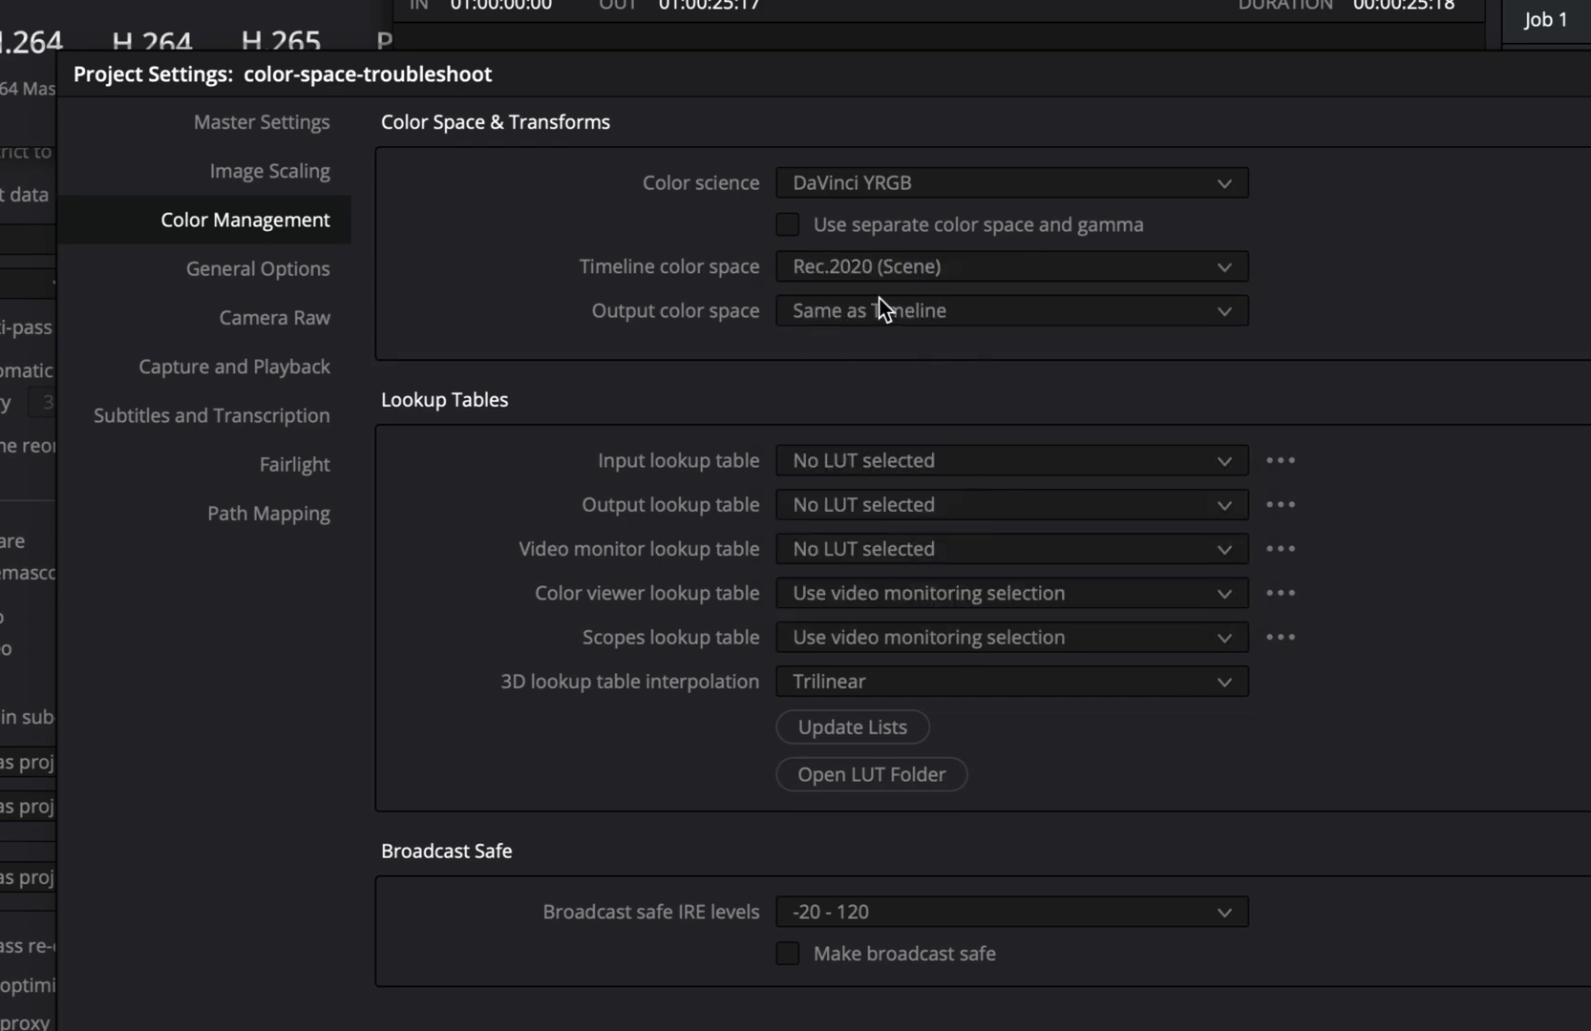
left_click(1250, 889)
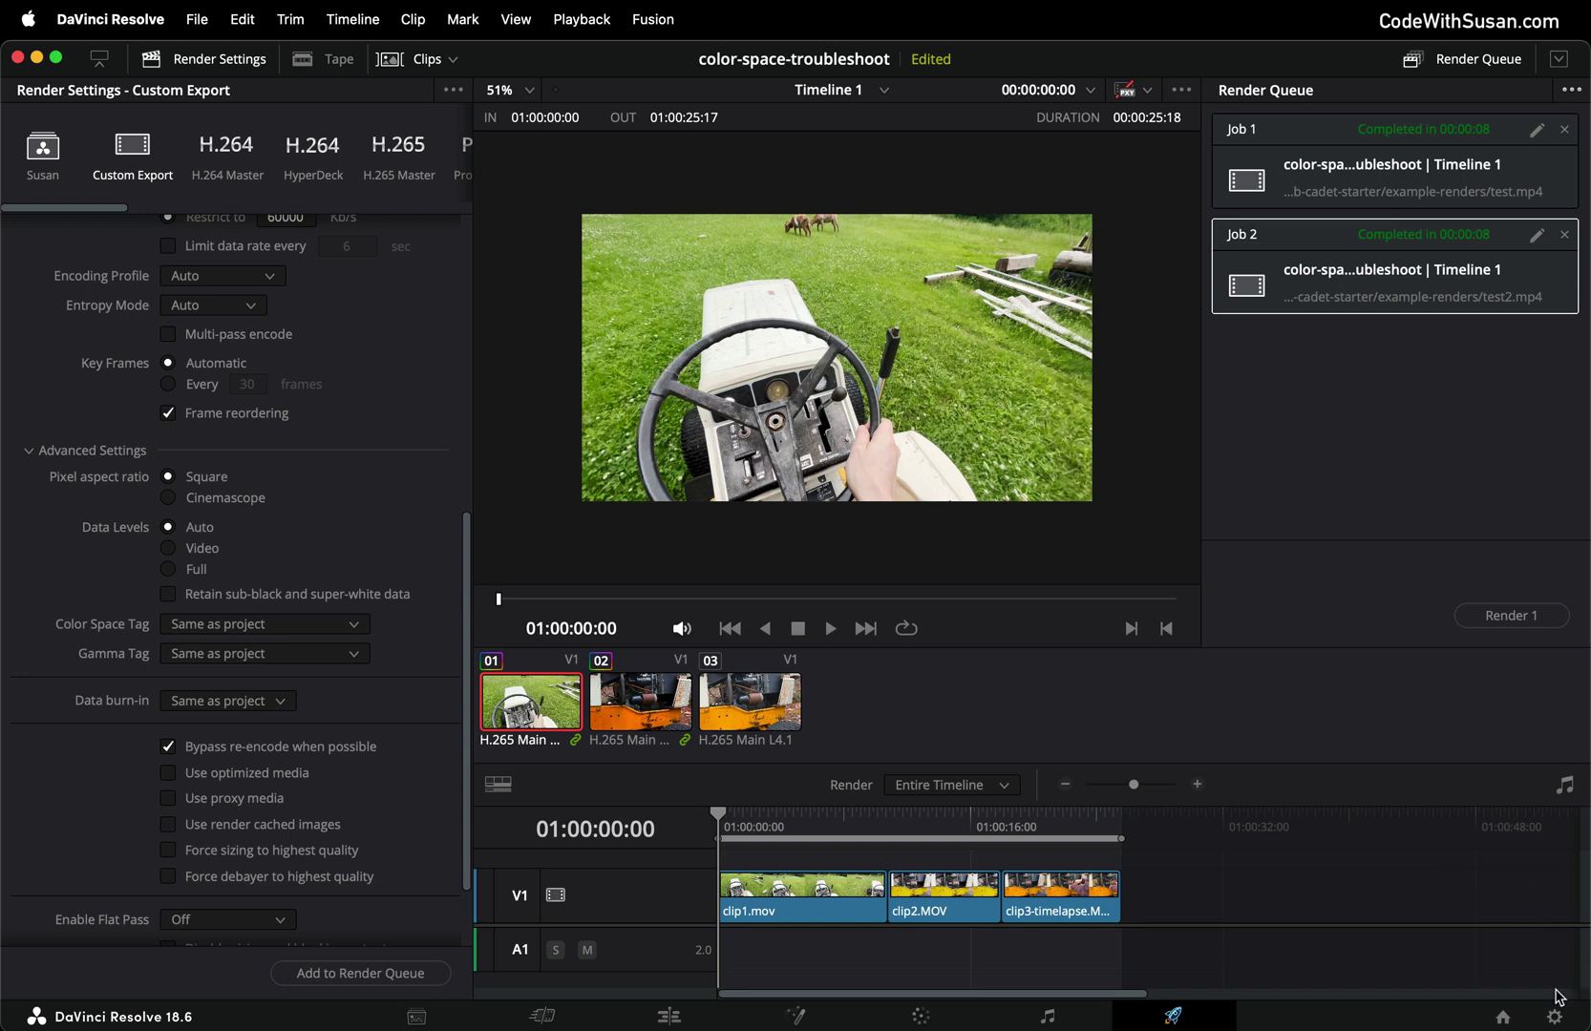
- Look up the project settings' option for making the current settings the default preset, and leave without saving changes
left_click(1555, 1018)
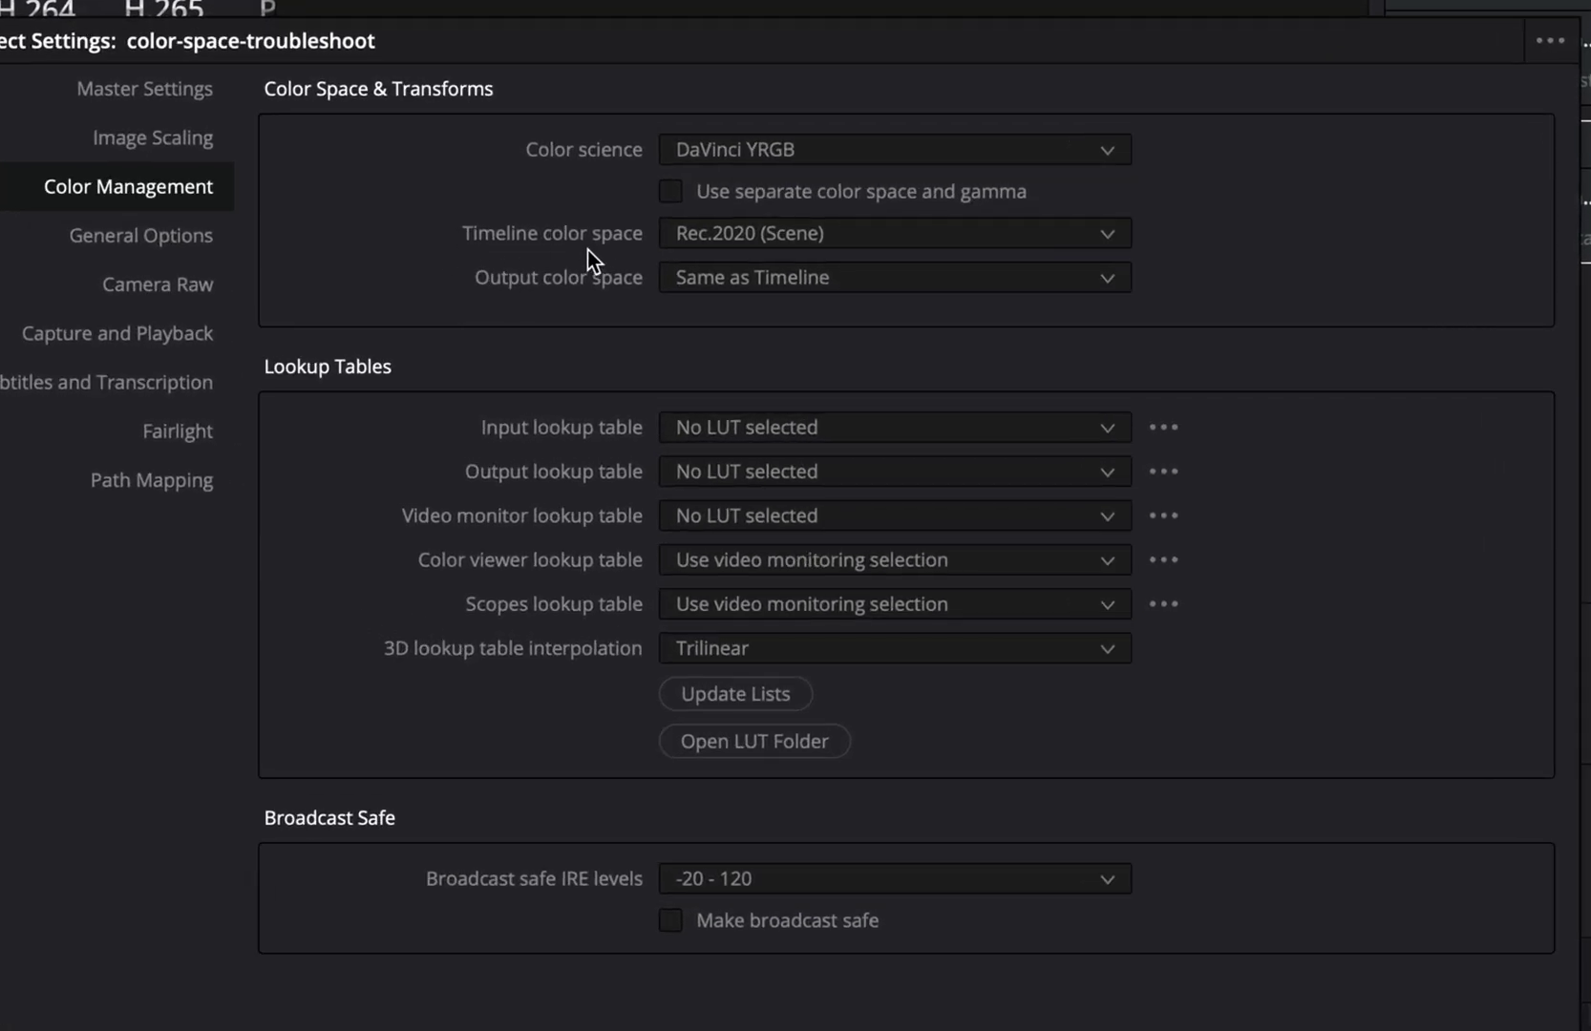
left_click(1551, 55)
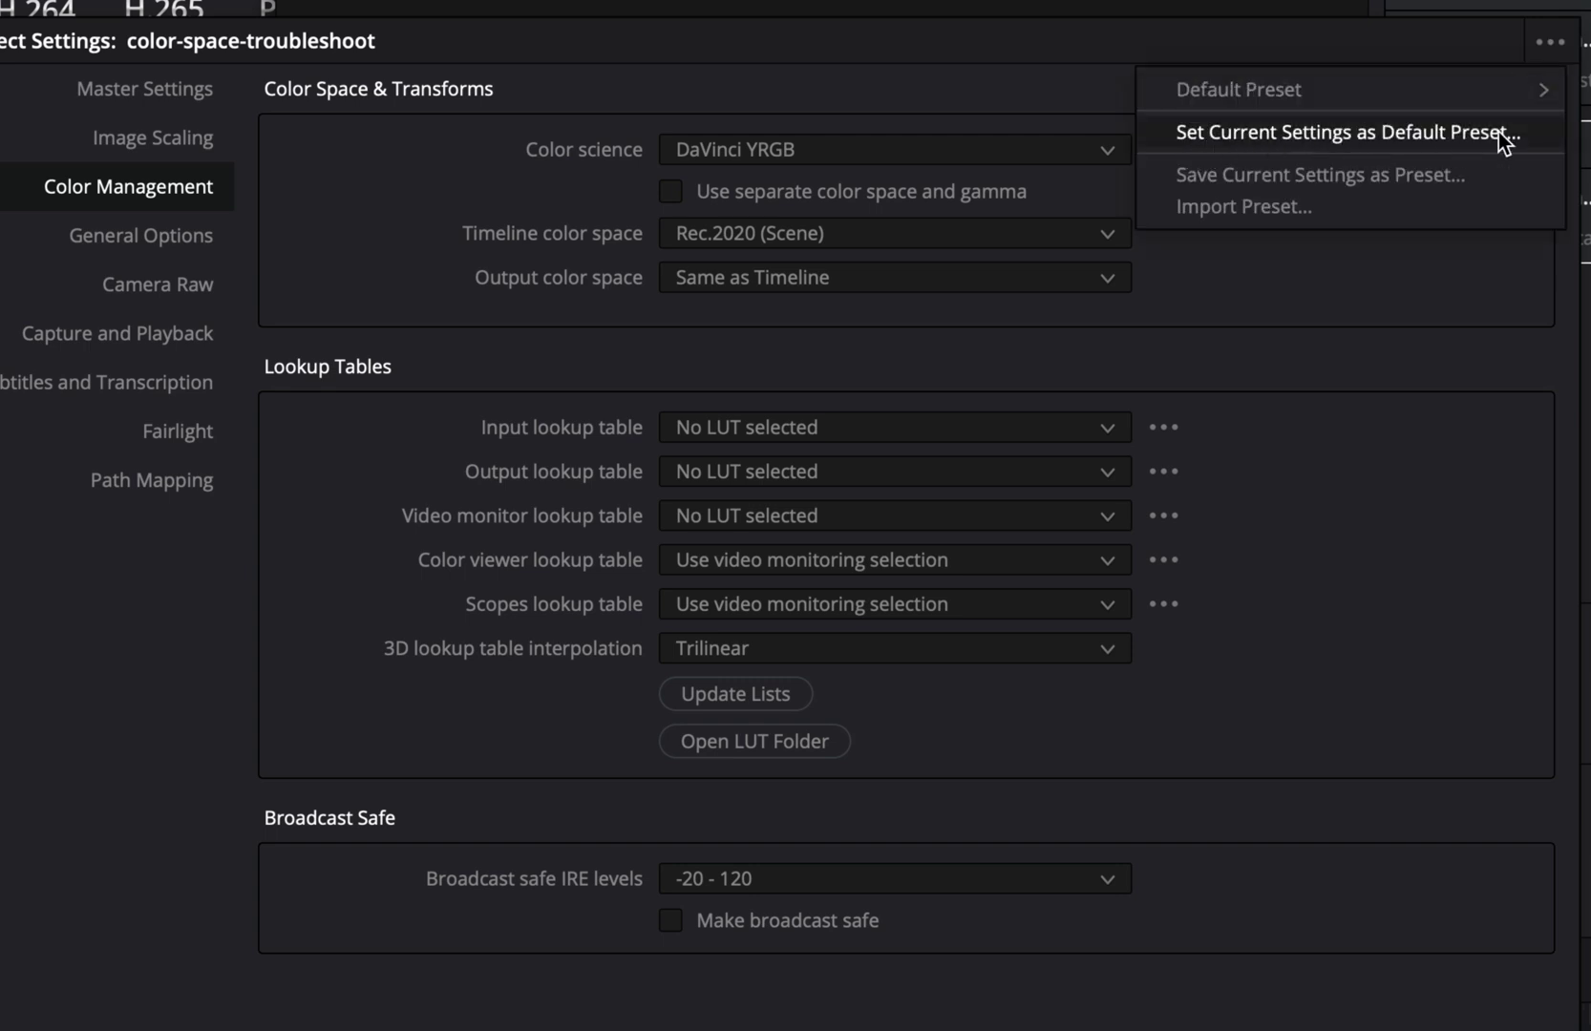
left_click(1499, 383)
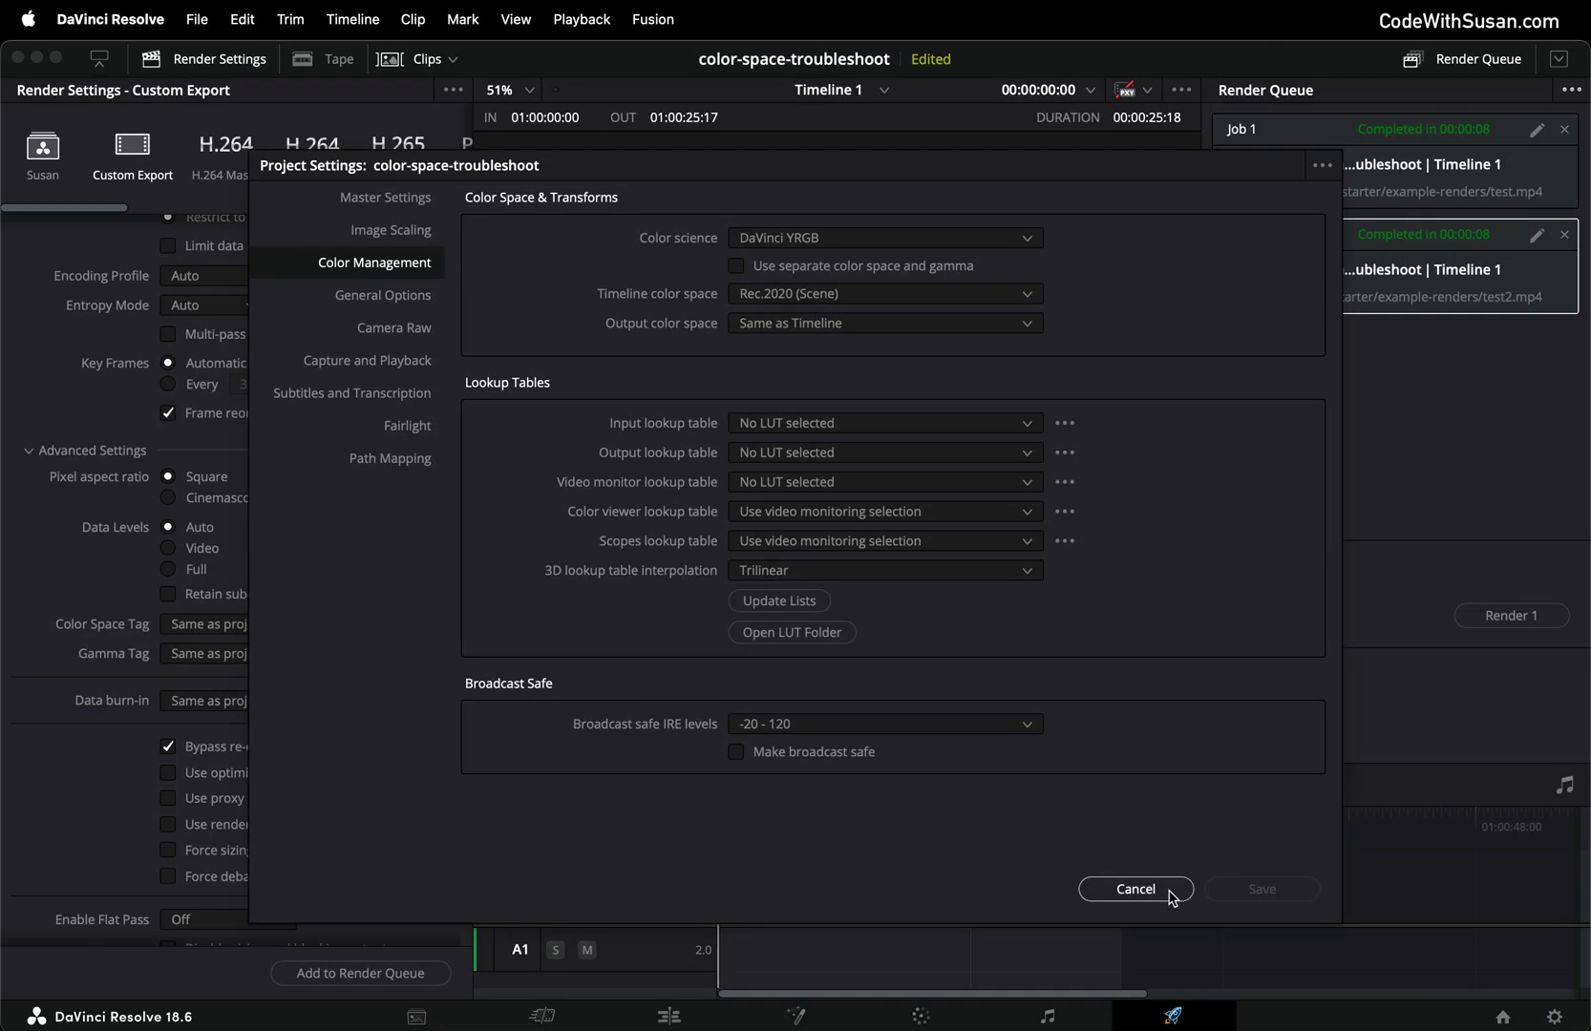
left_click(1136, 890)
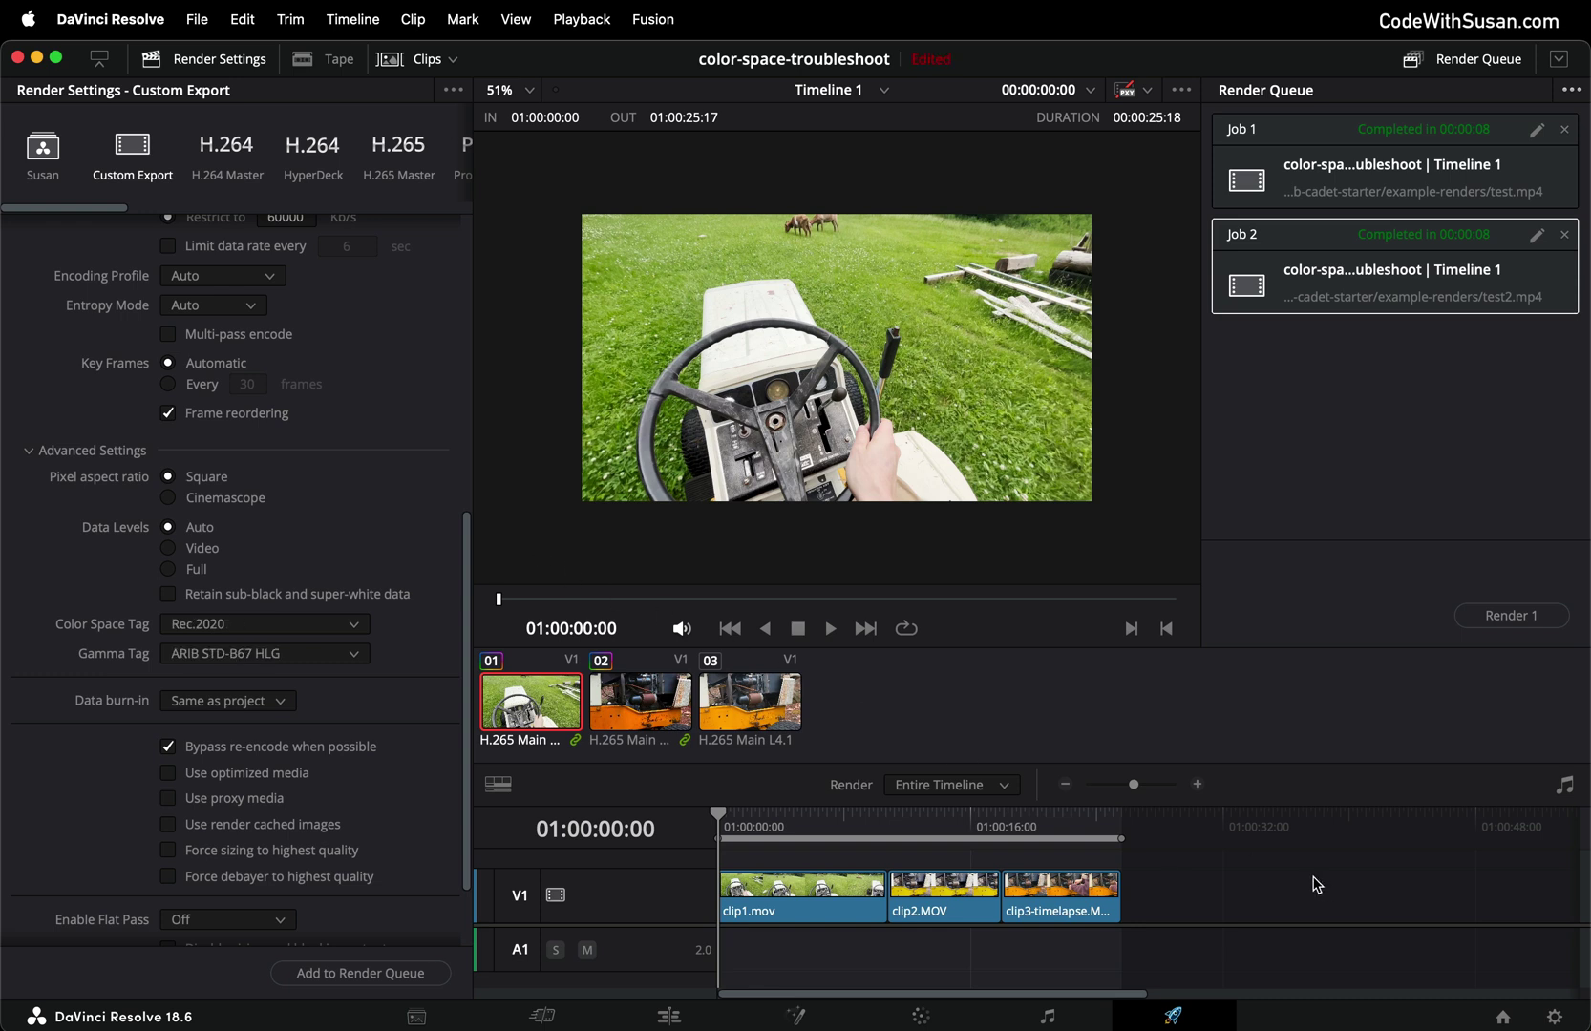
- Compare how the second and third clips look in the viewer
left_click(762, 703)
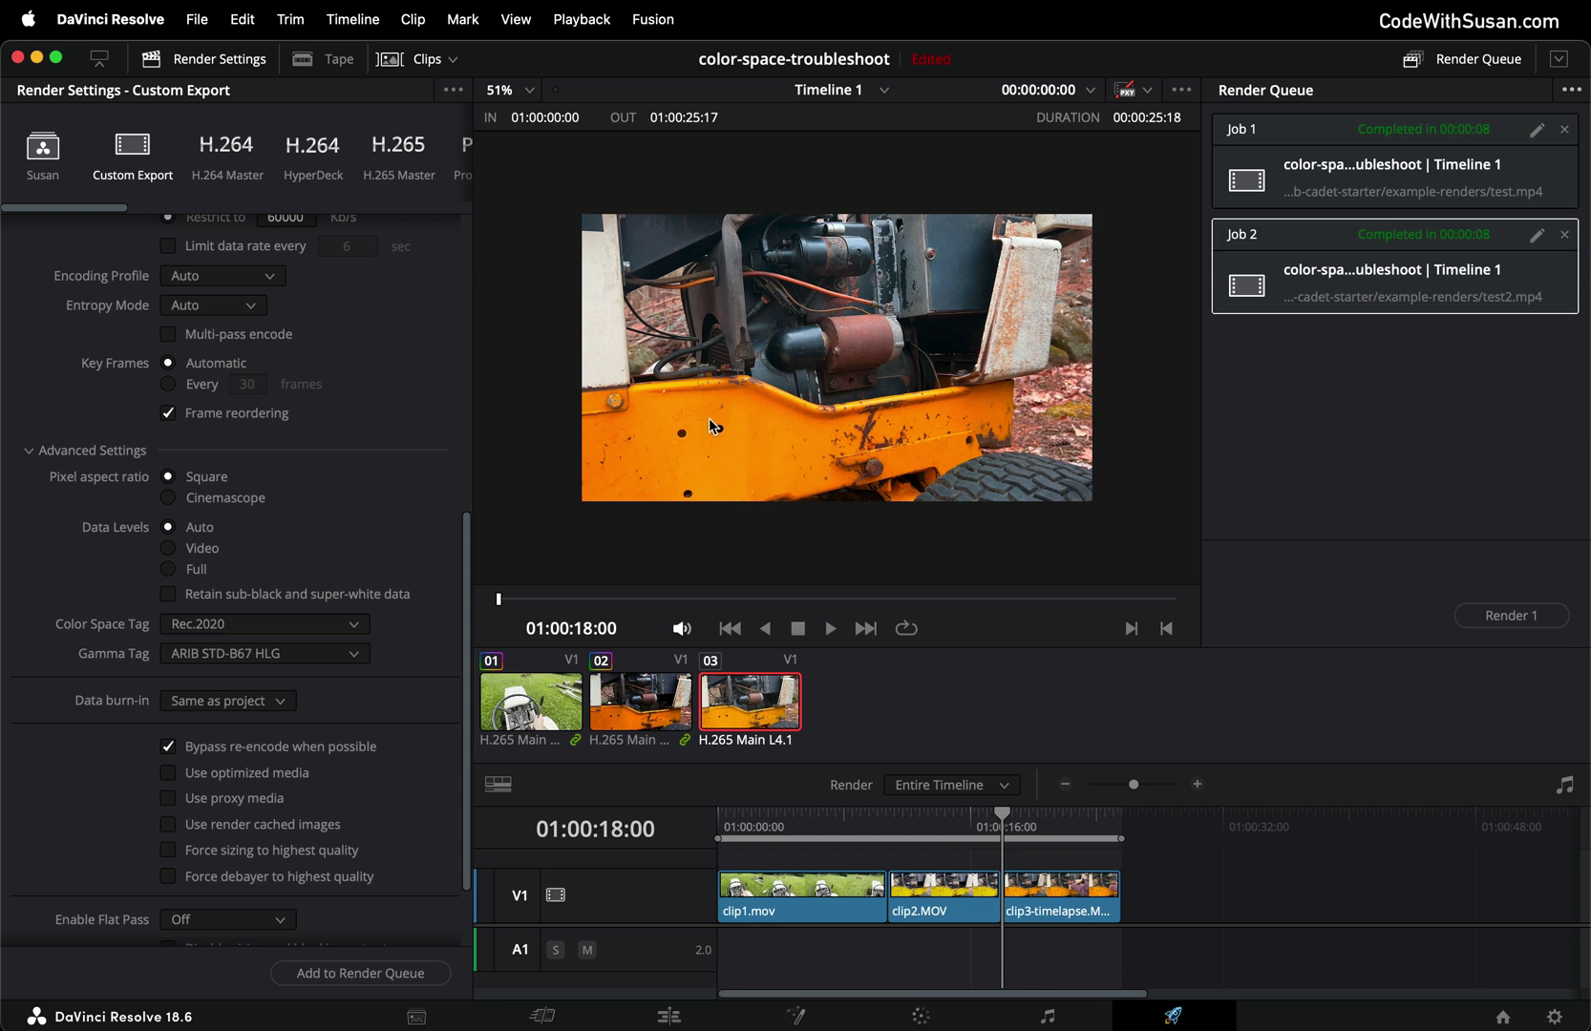
left_click(670, 695)
key("Down")
left_click(633, 709)
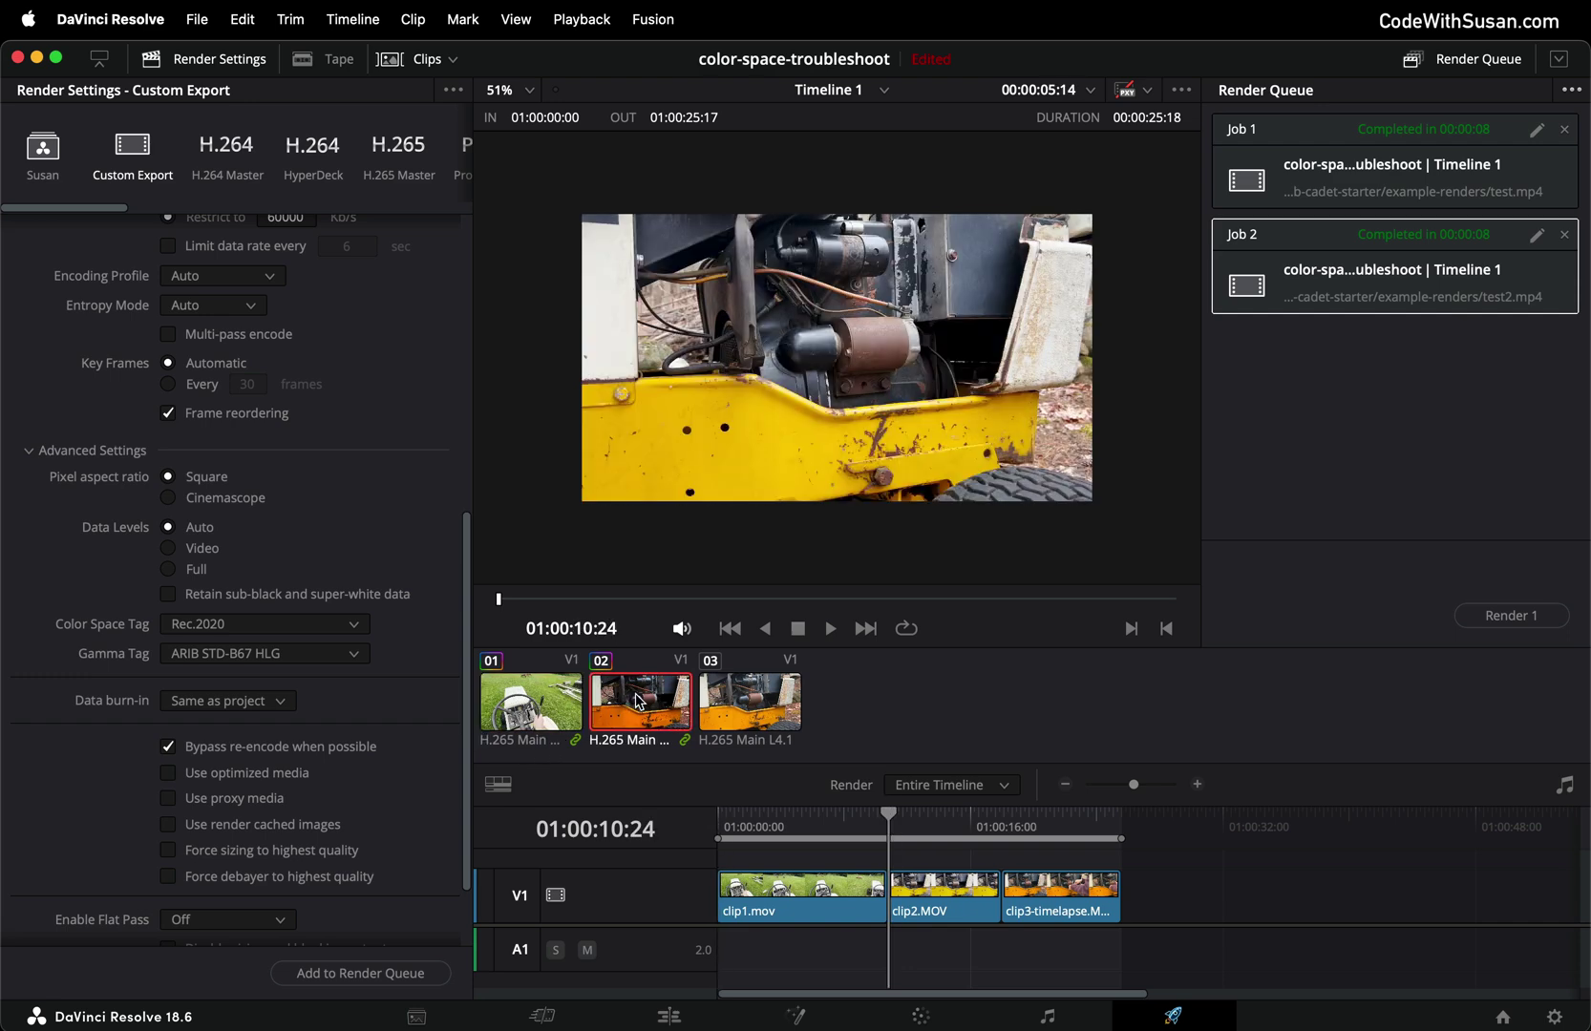
left_click(770, 702)
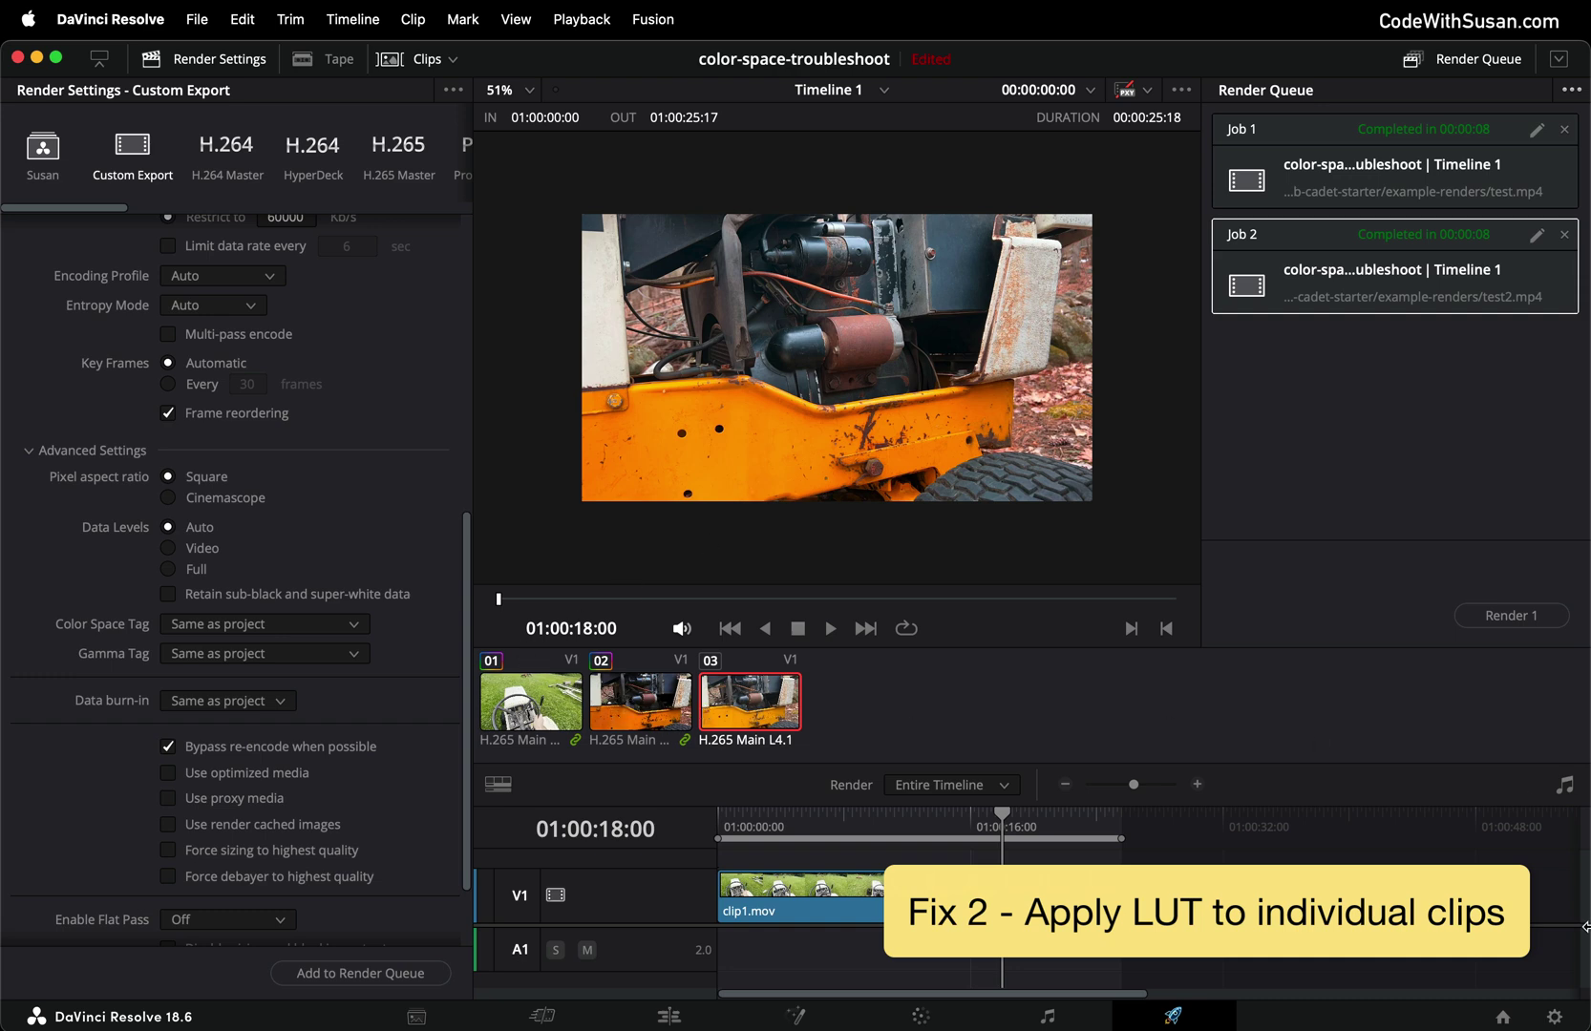
- Set the timeline color space to Rec.709-A in the project's color management settings and save
left_click(1554, 1017)
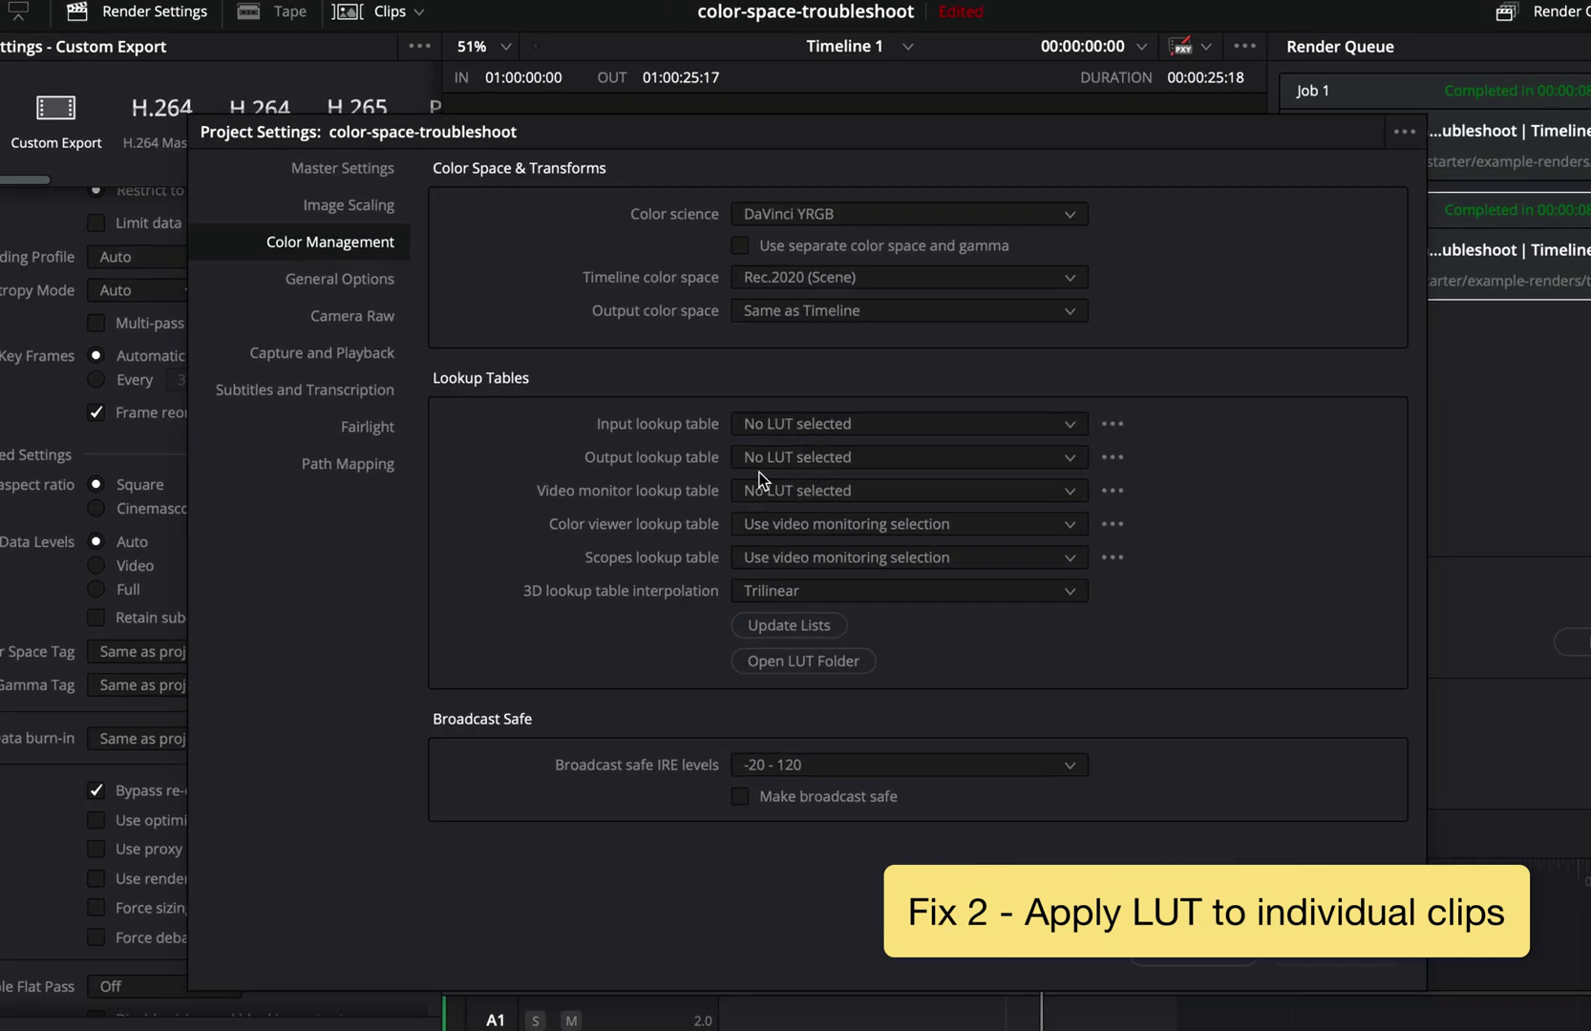
left_click(741, 275)
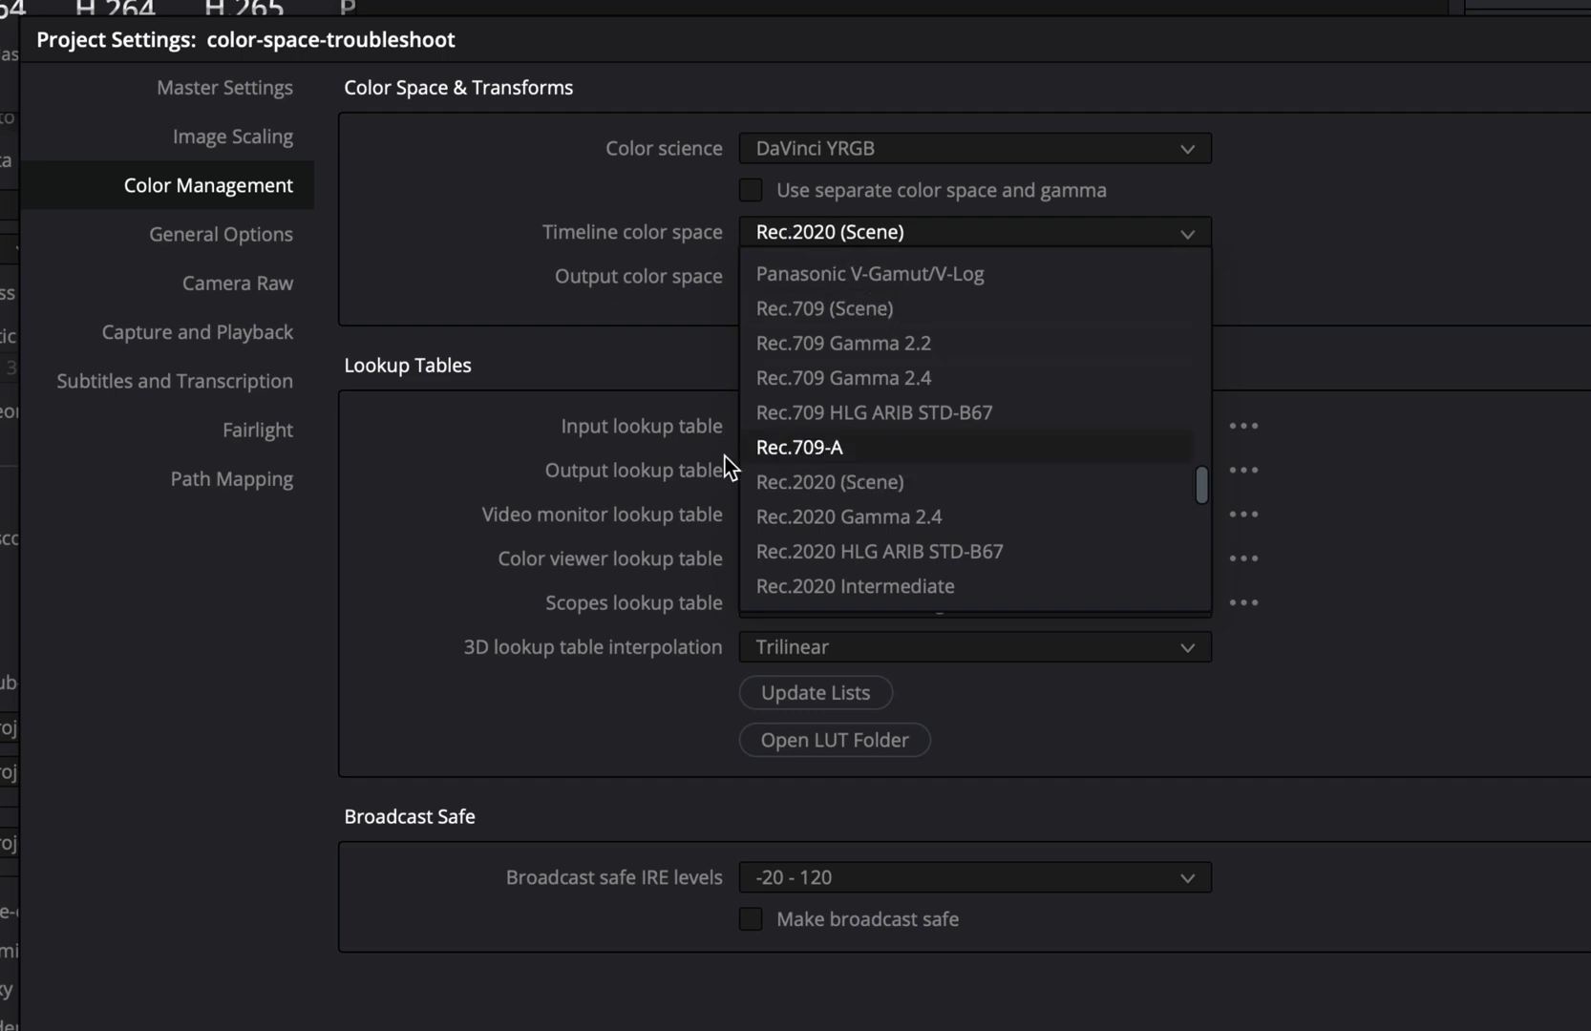
left_click(811, 448)
left_click(1281, 904)
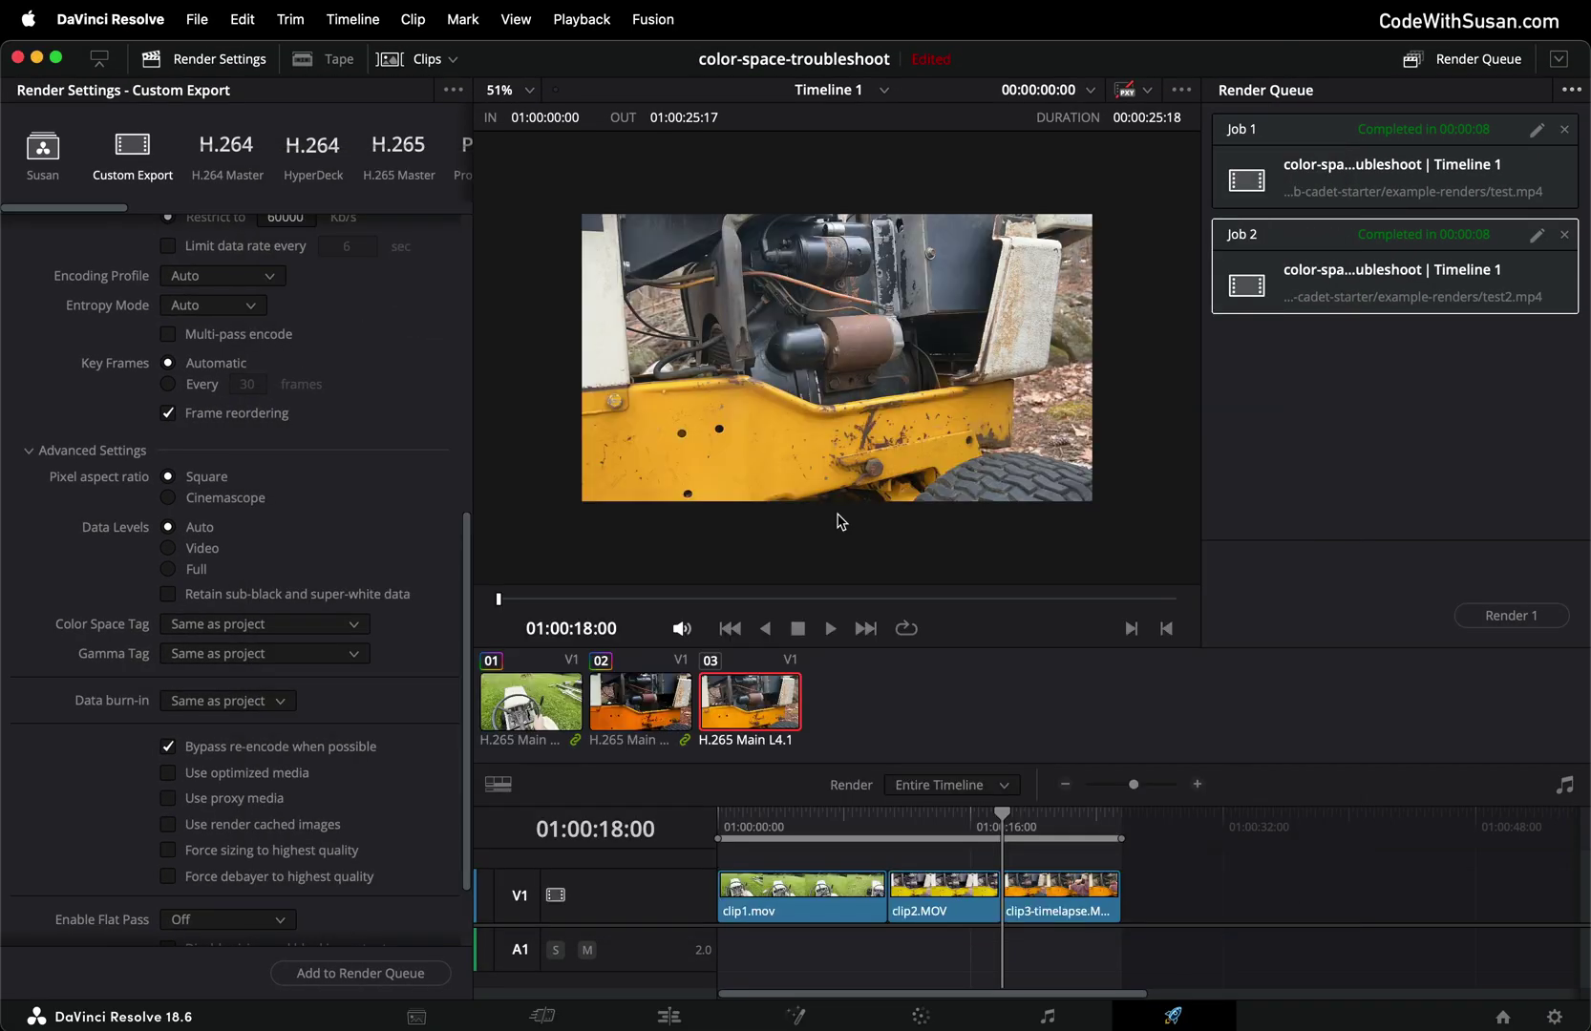
- Preview the first clip, and switch to Chrome to view the Filmic LUT download page
left_click(553, 708)
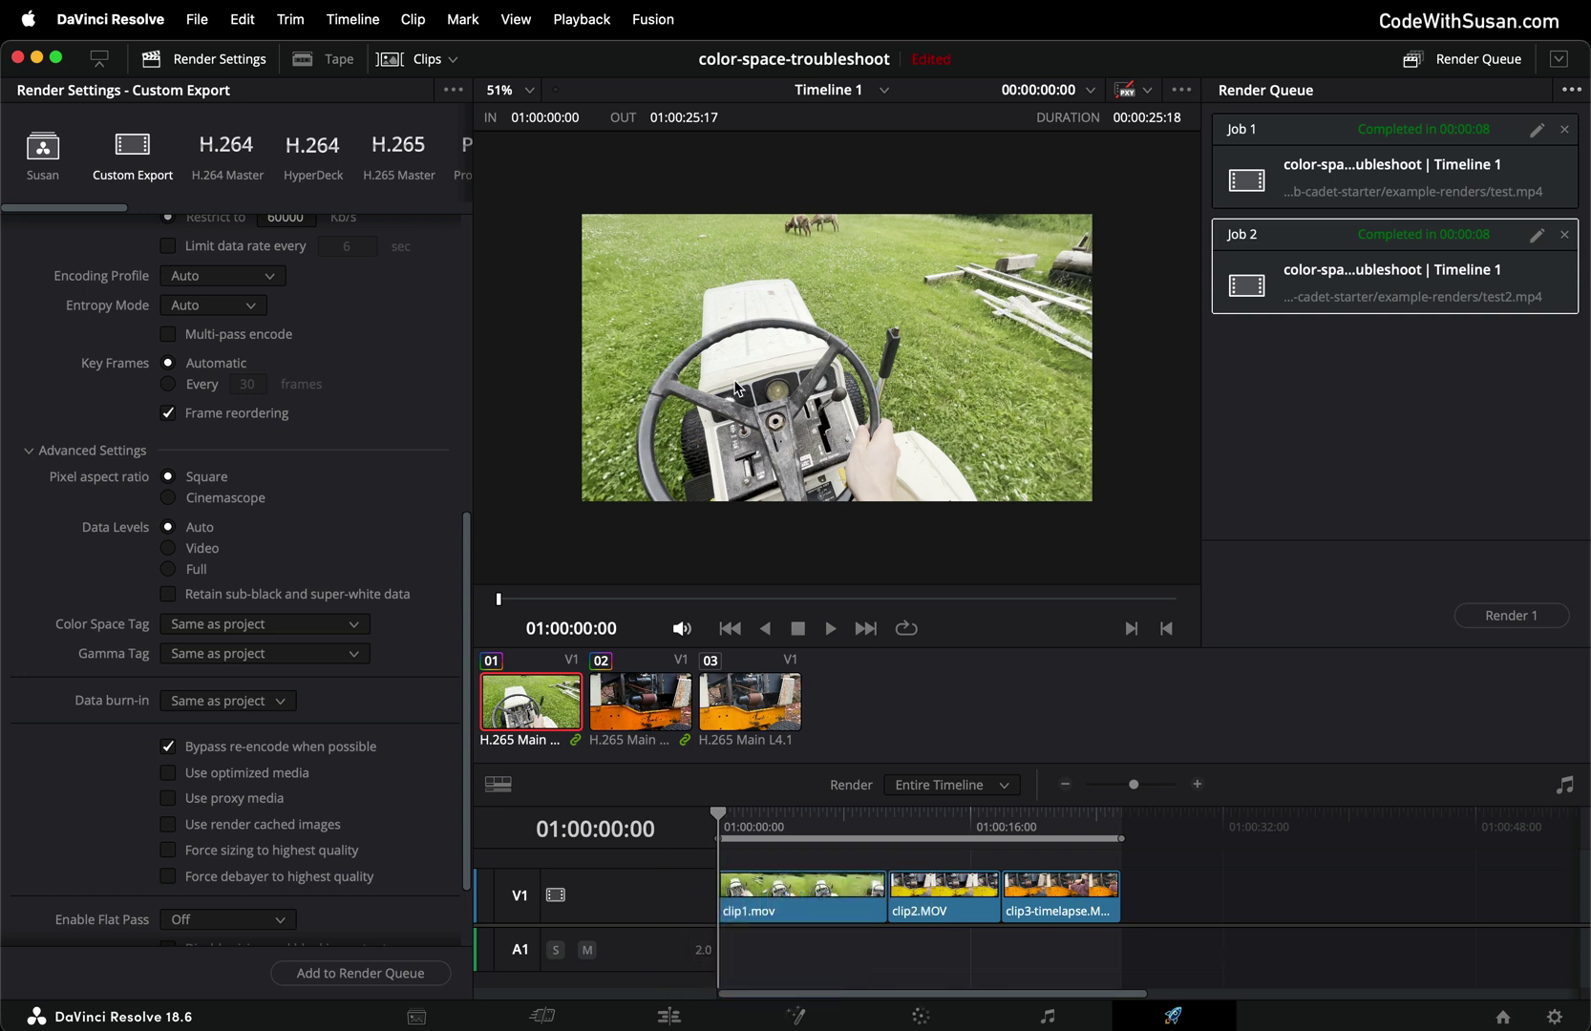
key("super+Tab")
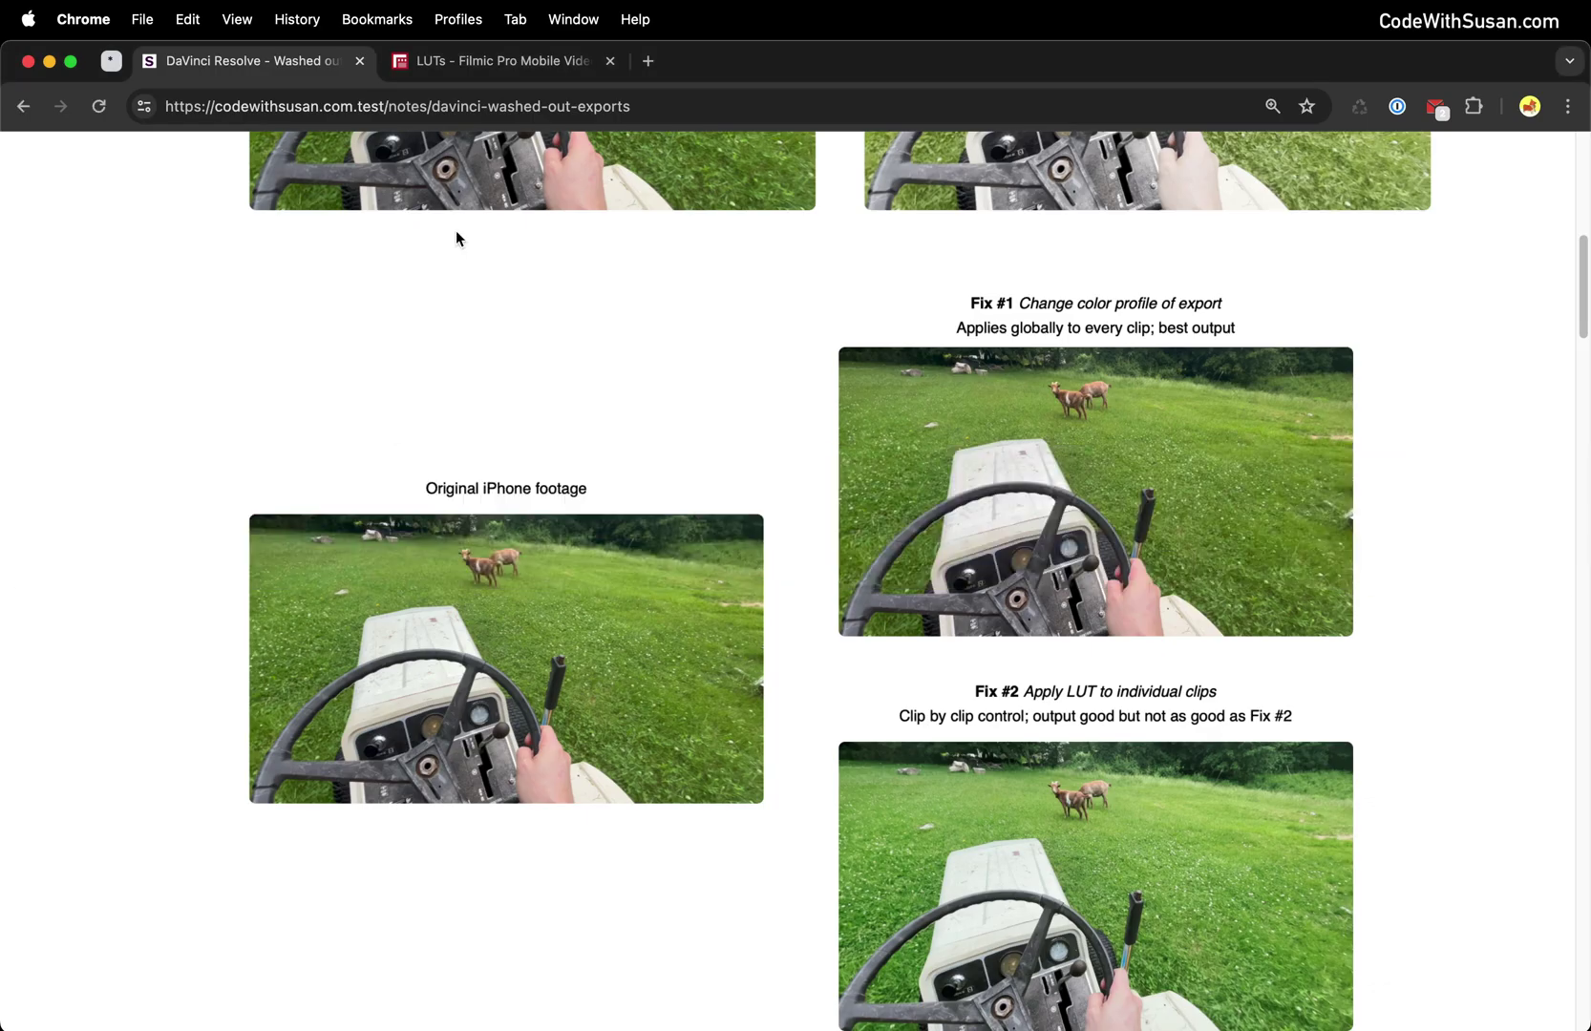
left_click(481, 63)
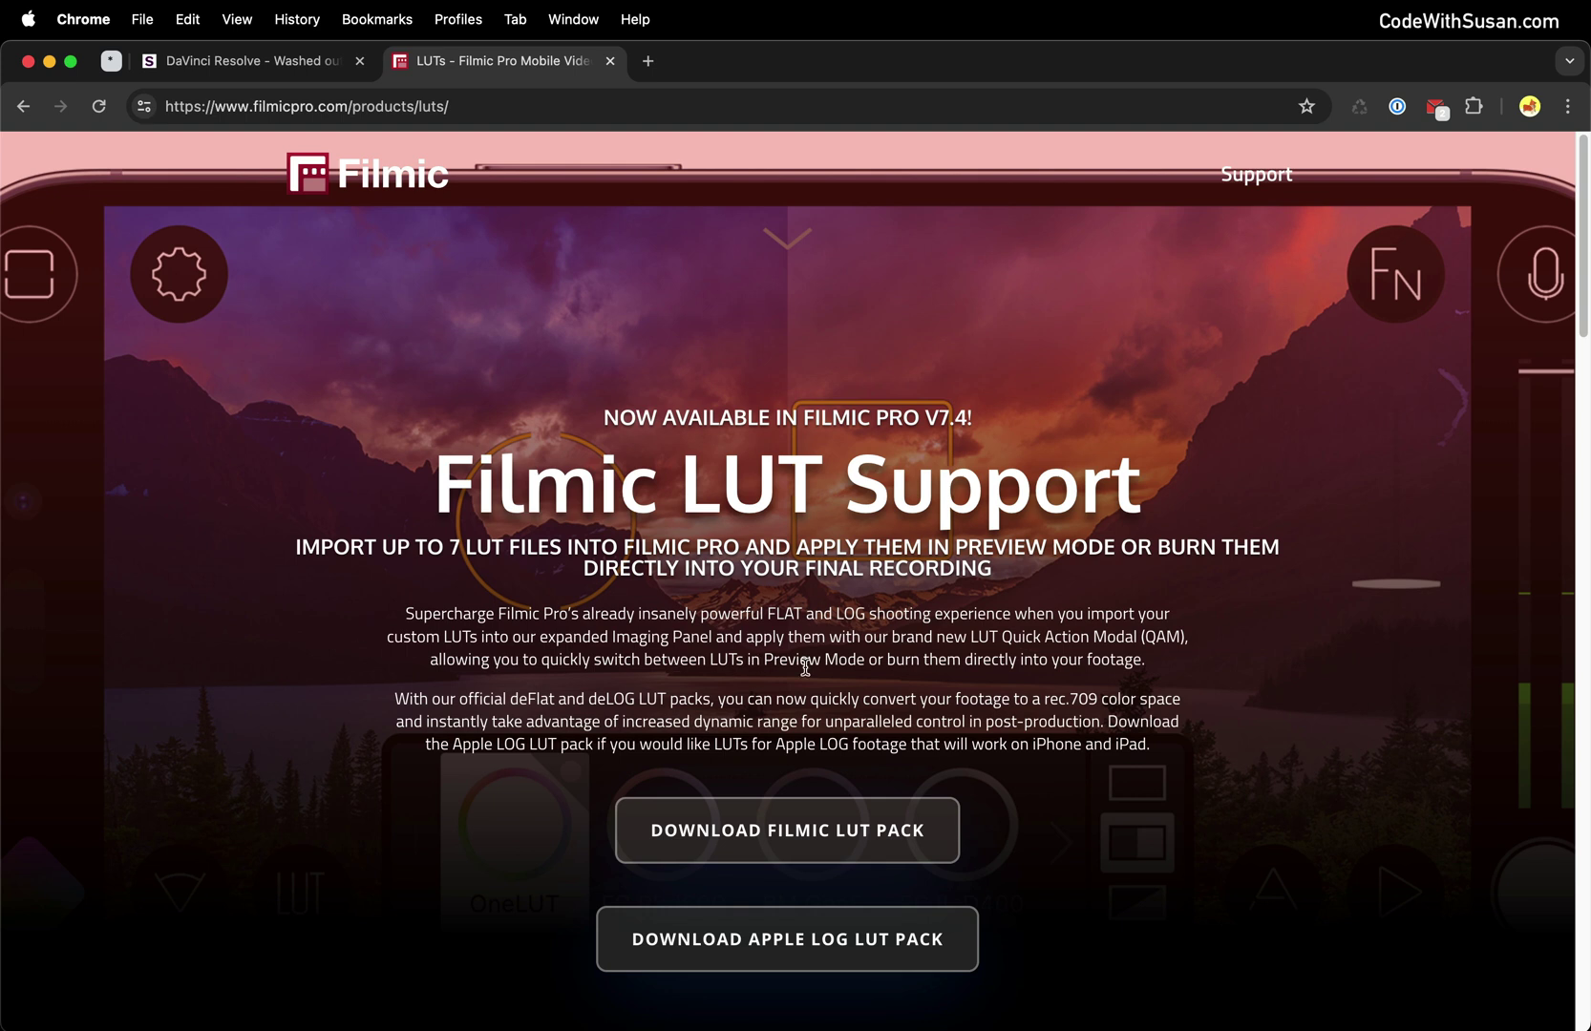
- Switch to Finder, extract Filmic_Pro_deLOG_LUT_Pack_May_2022.zip in Downloads, and expand the extracted folder with all its subfolders
key("super+Tab")
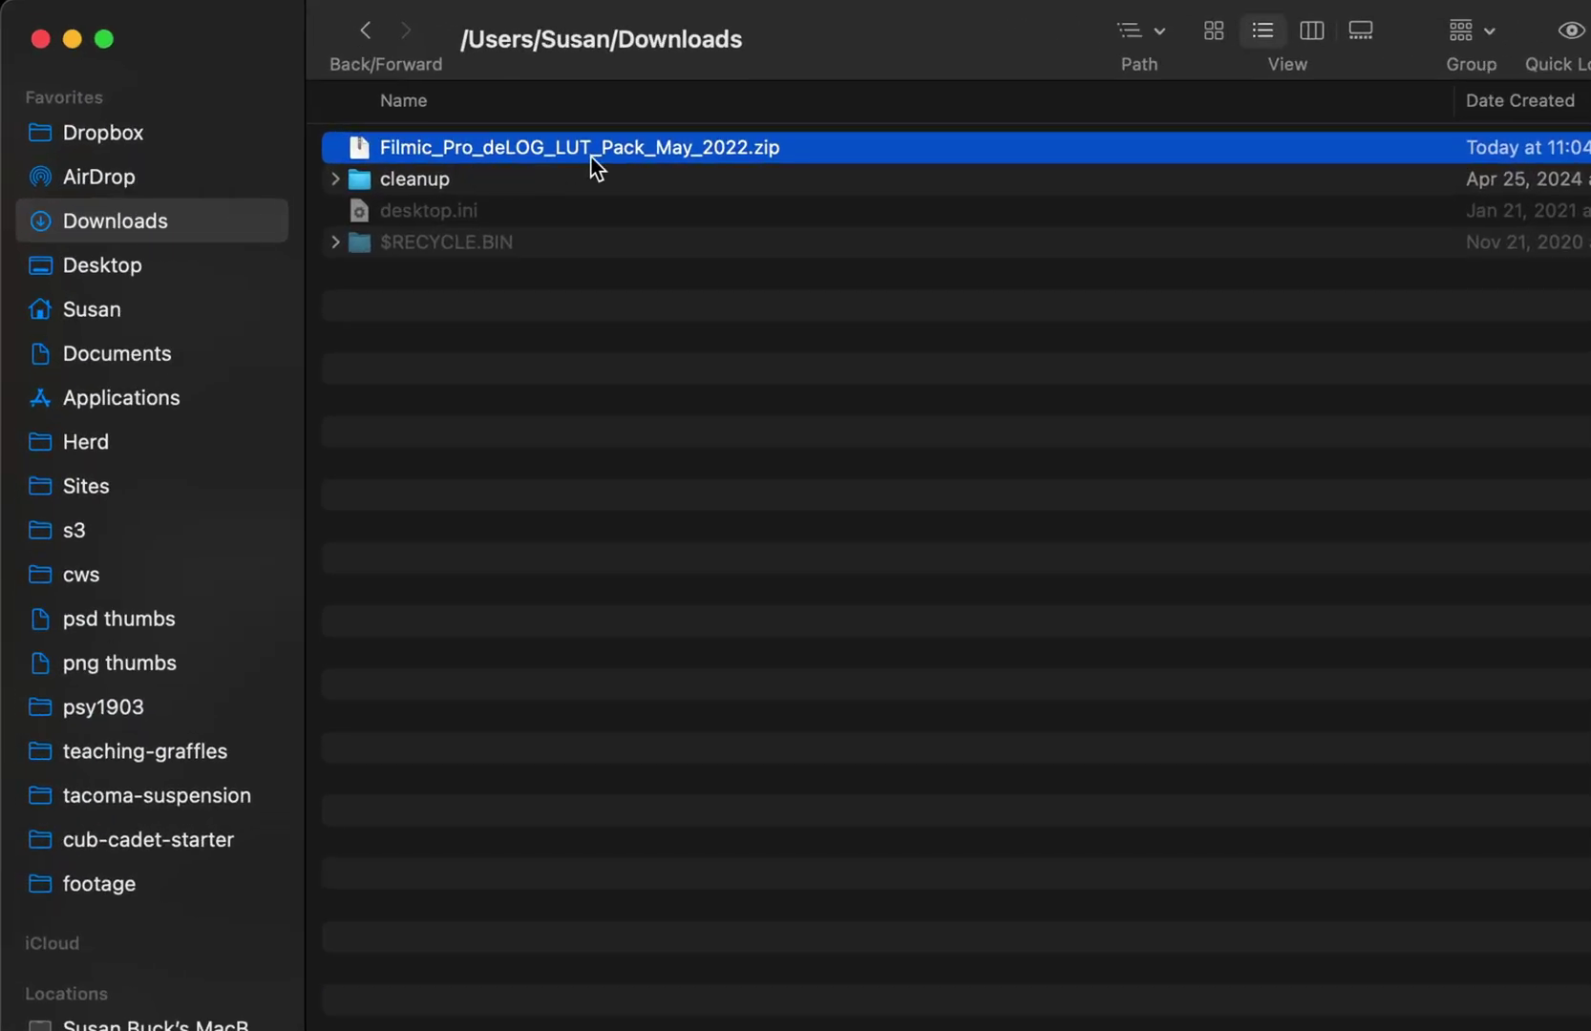
double_click(677, 157)
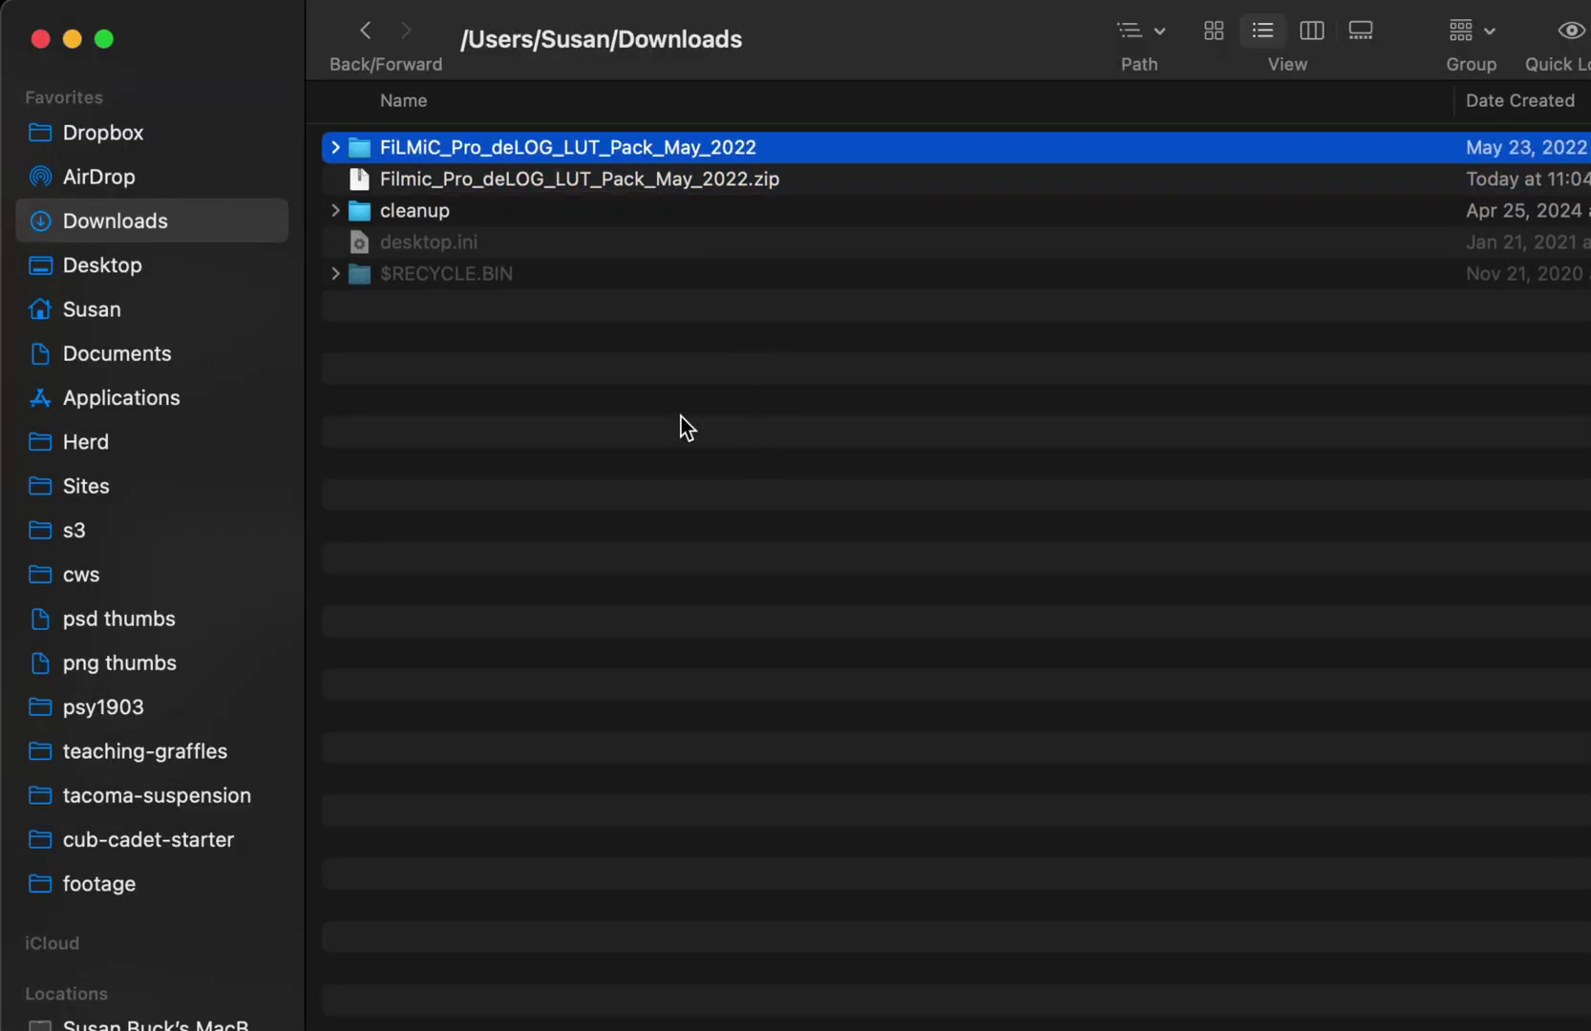
left_click(334, 147, "alt")
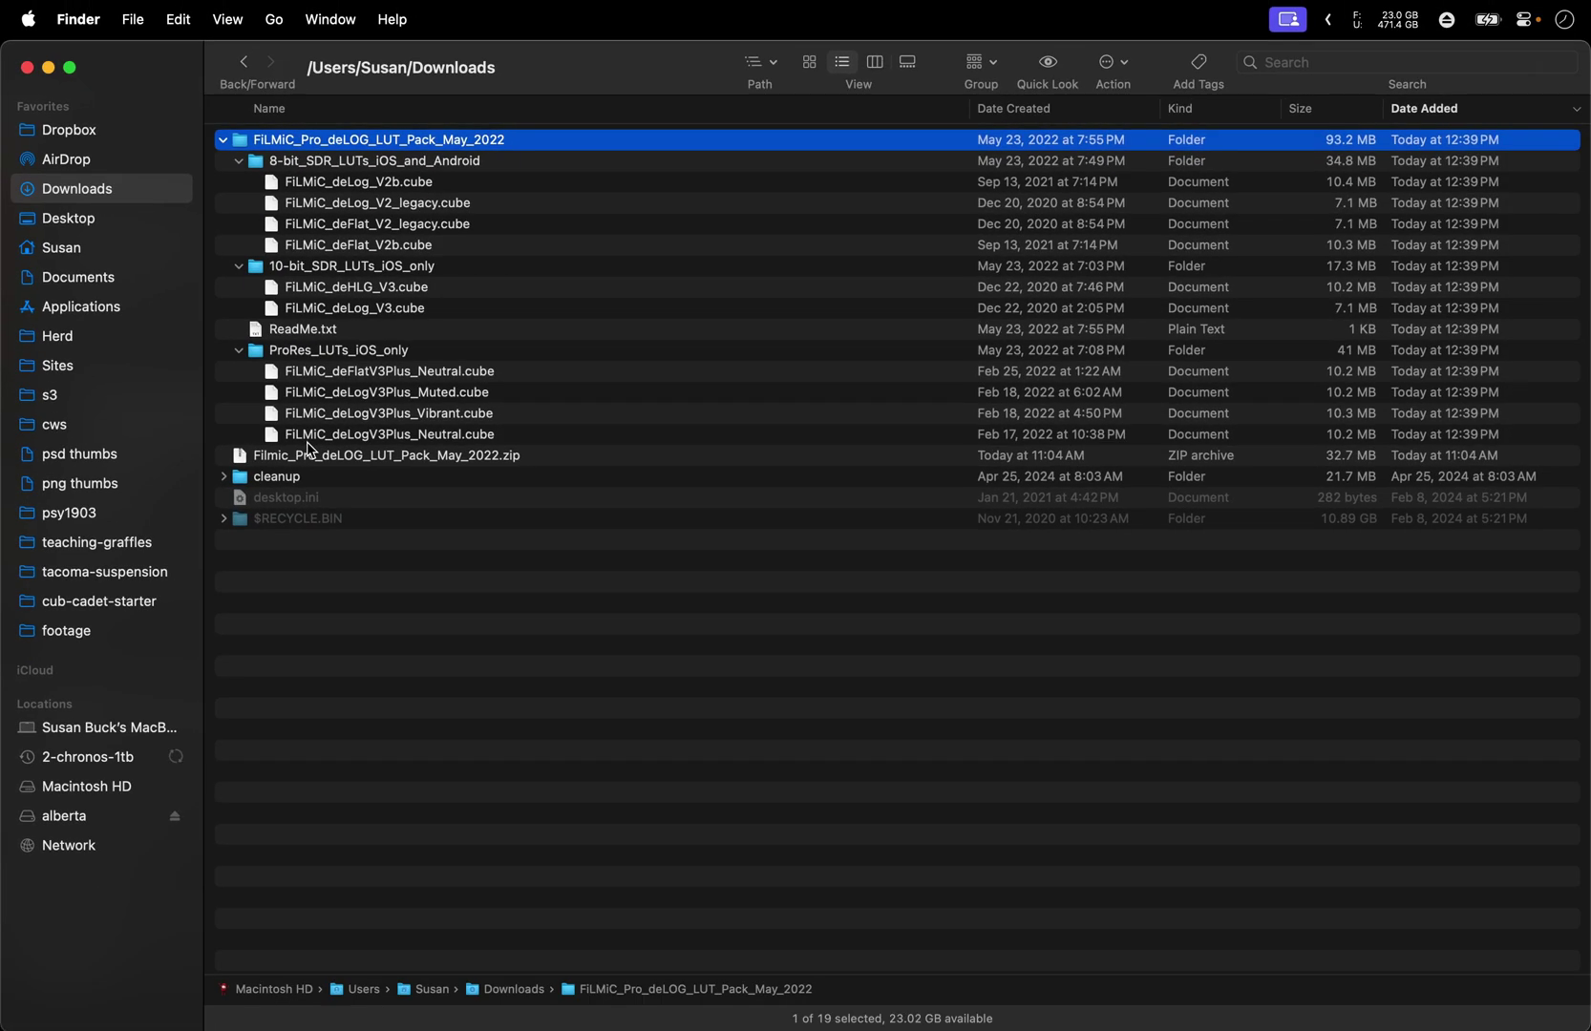
- Open DaVinci Resolve's LUT folder from the project's color management settings and copy the FiLMiC_Pro_deLOG_LUT_Pack_May_2022 folder from Downloads into it
key("super+Tab")
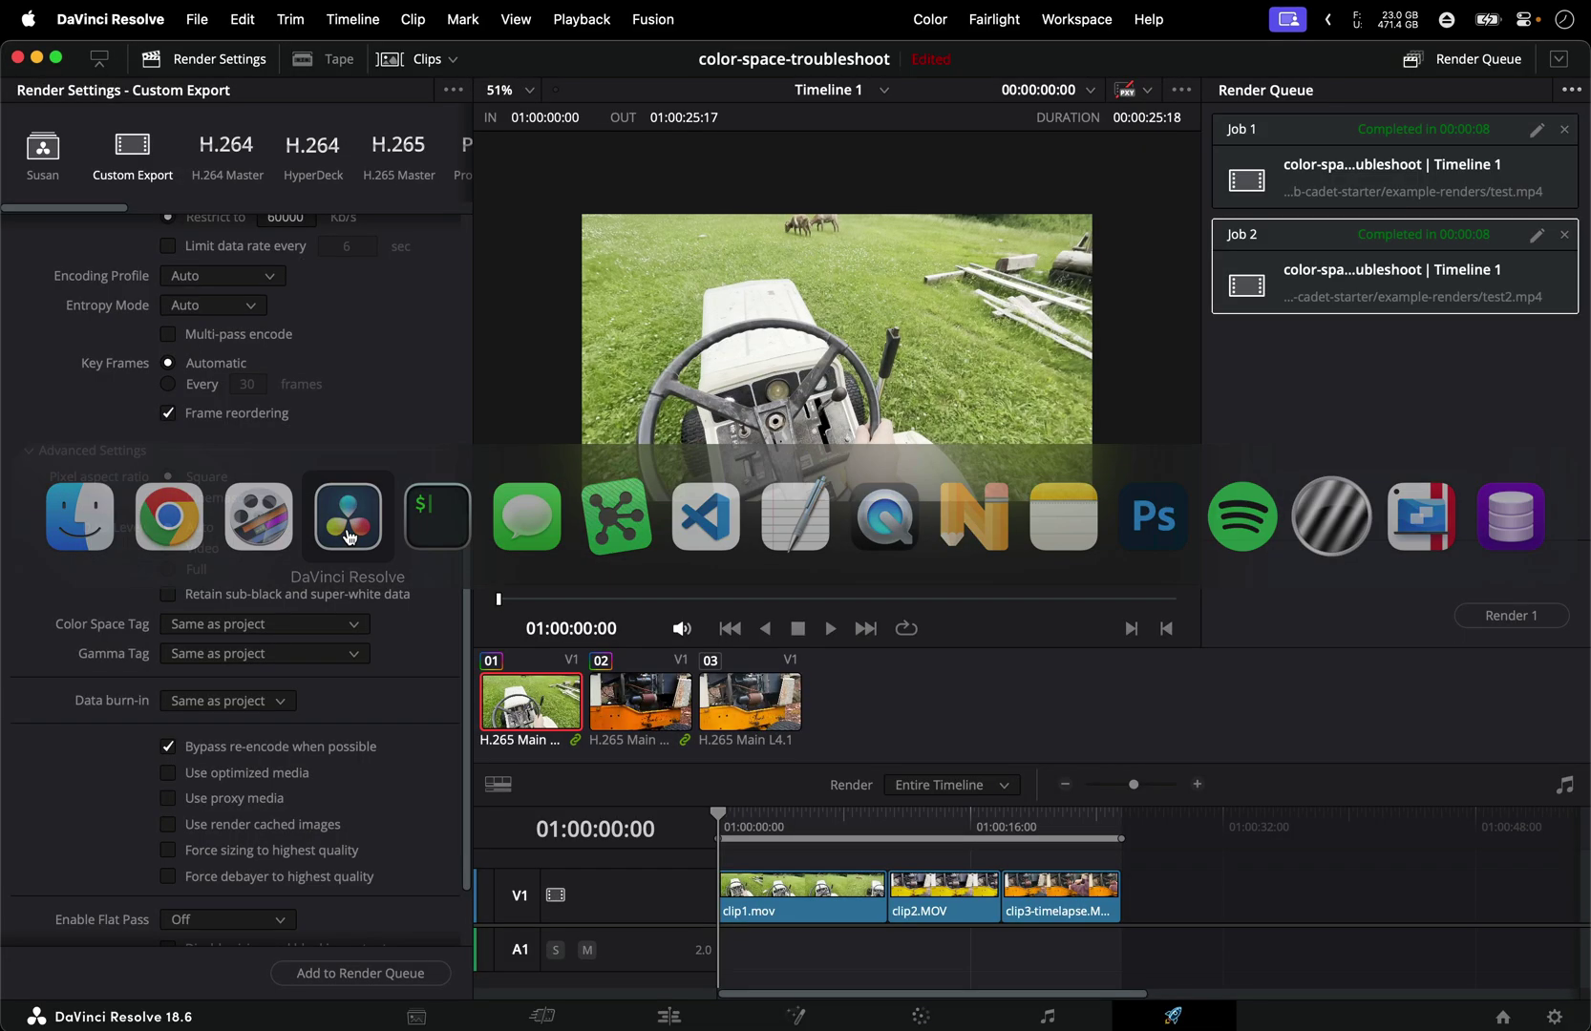
left_click(1555, 1017)
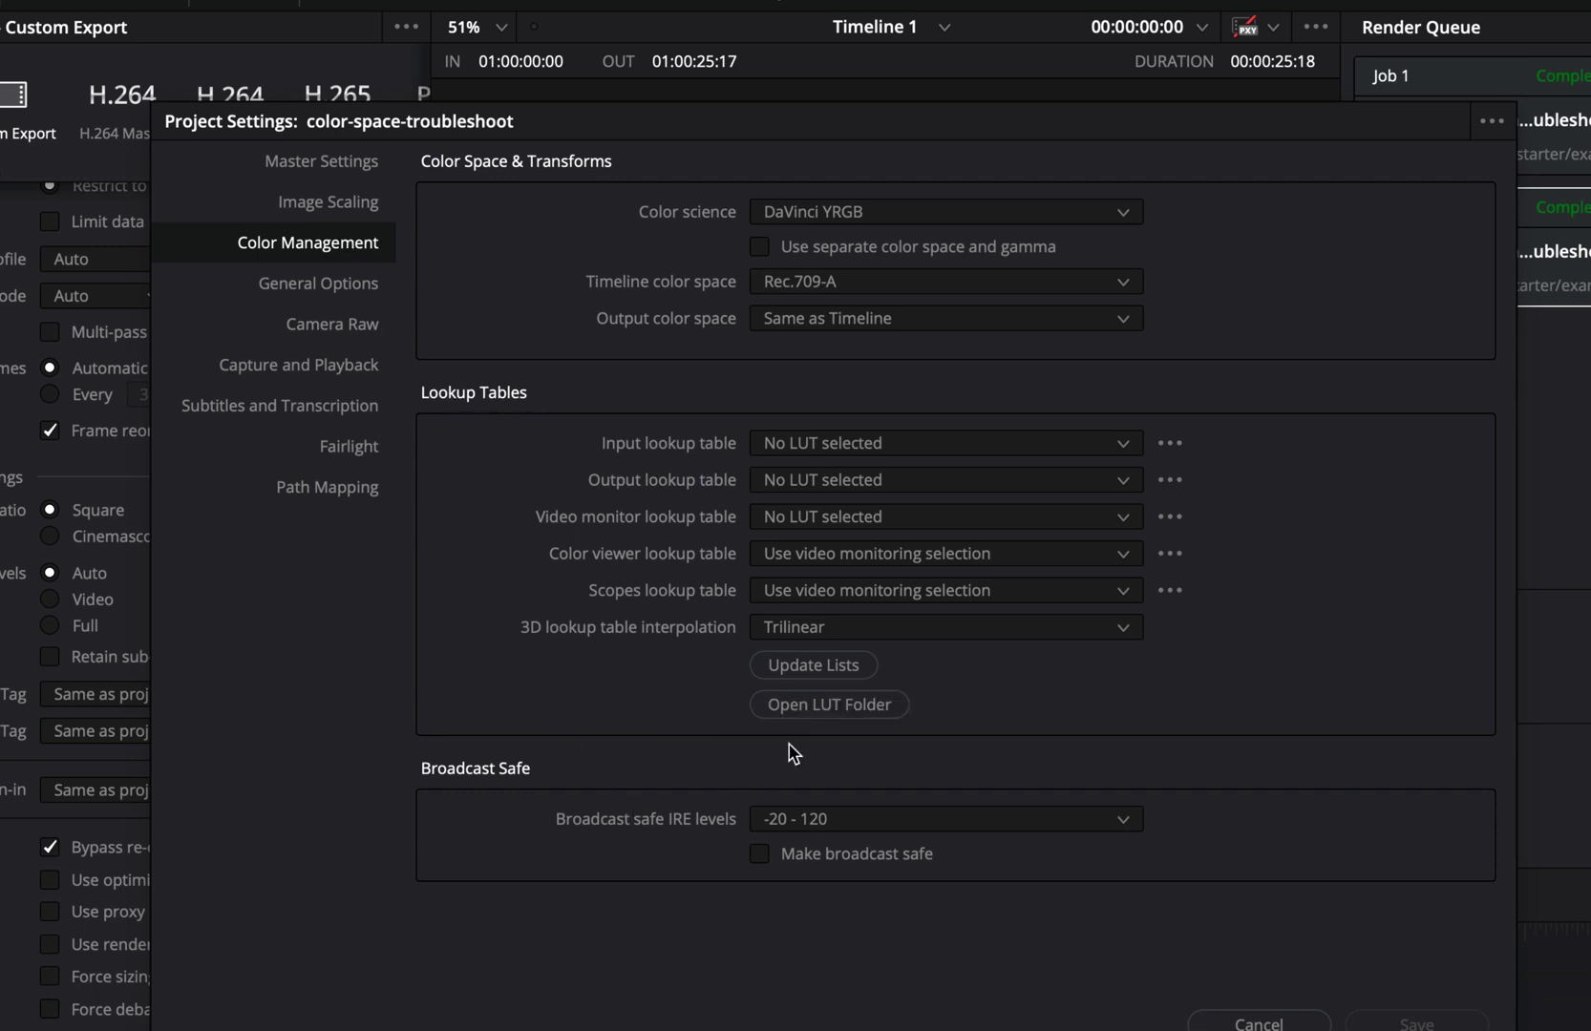
left_click(802, 707)
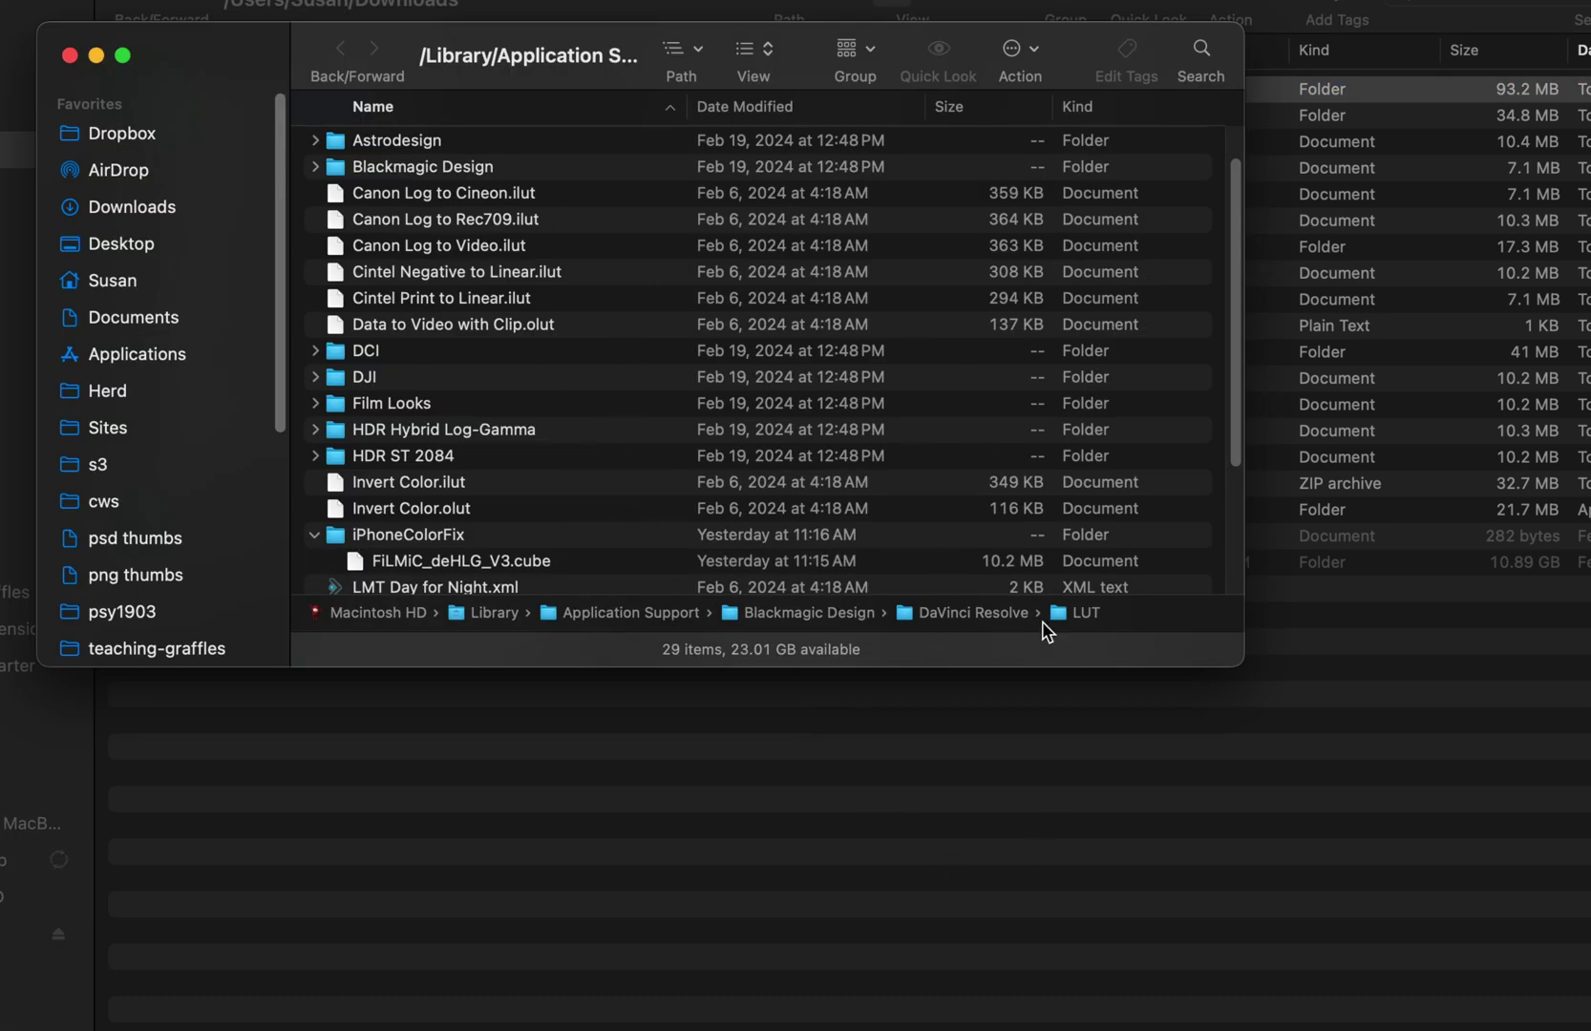
left_click_drag(306, 65, 292, 330)
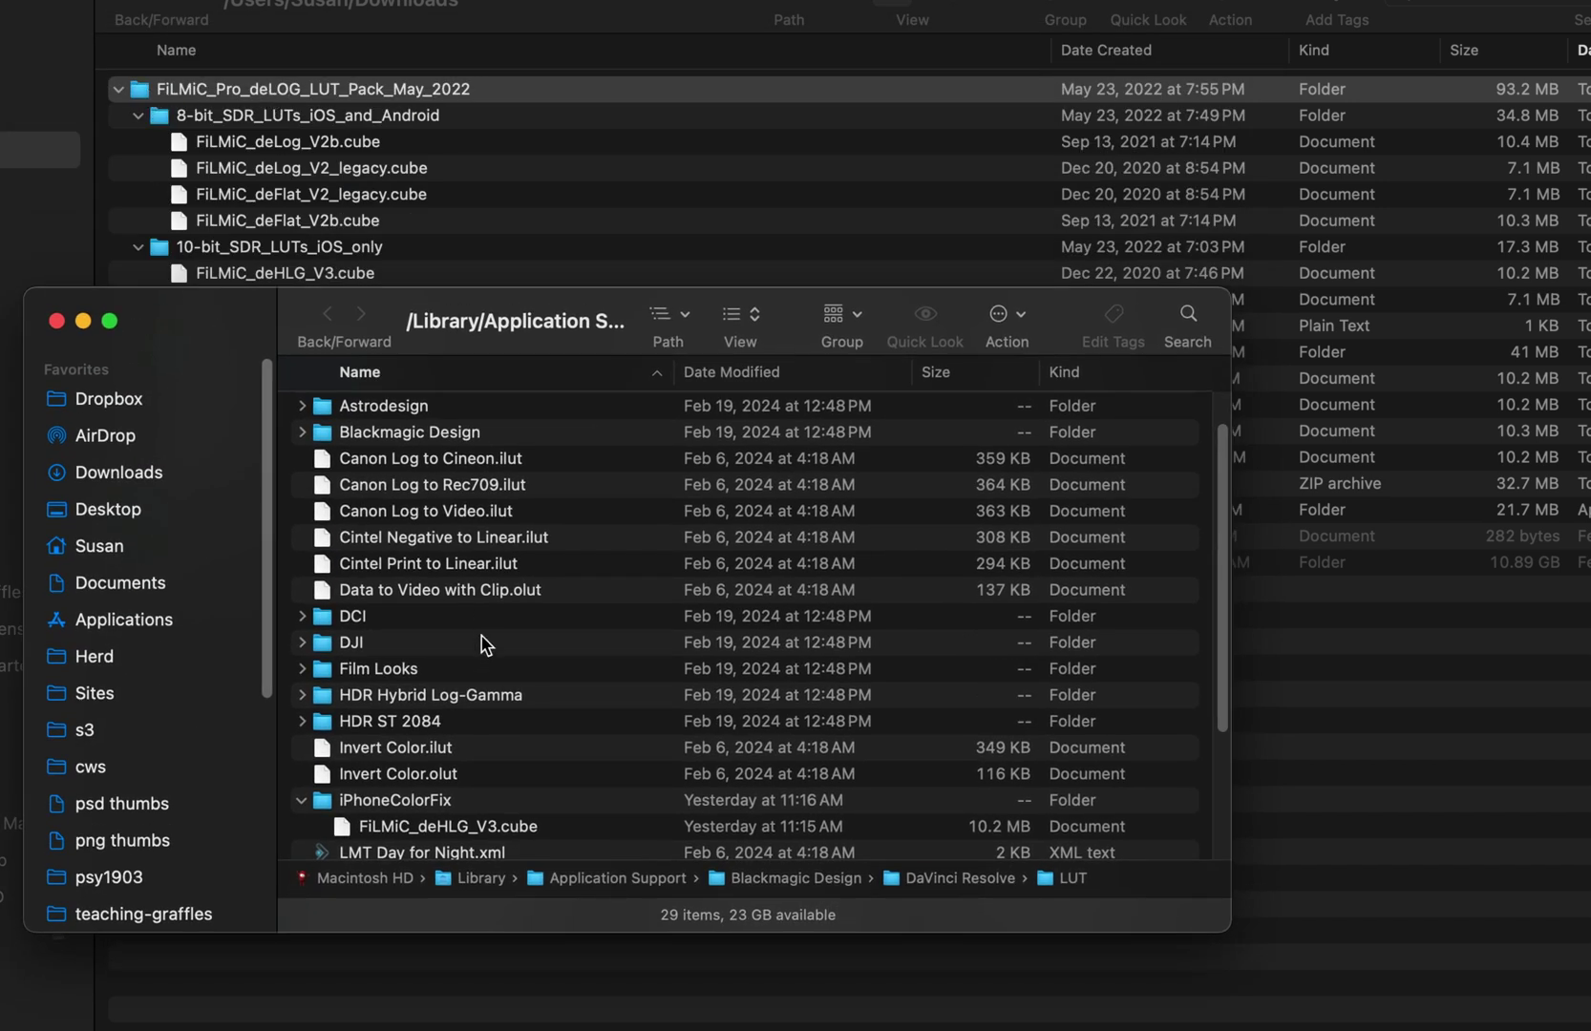
left_click_drag(160, 98, 576, 640)
- Return to DaVinci Resolve, update the lookup table lists in the project settings, and save
key("super+Tab")
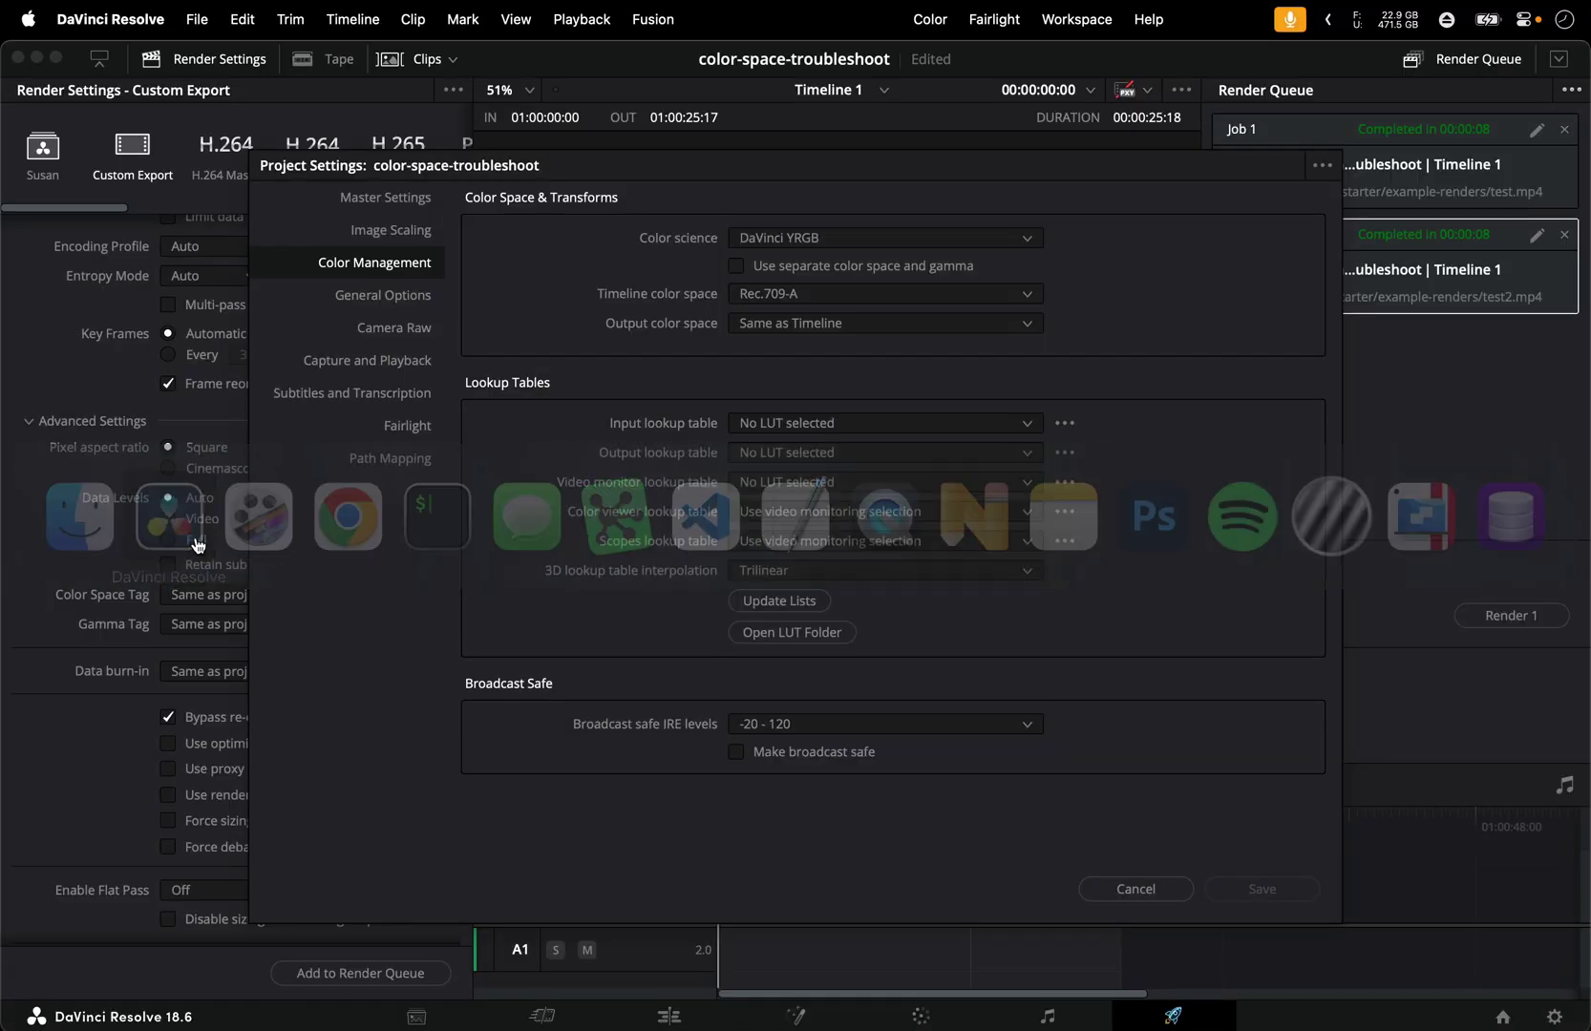
left_click(774, 604)
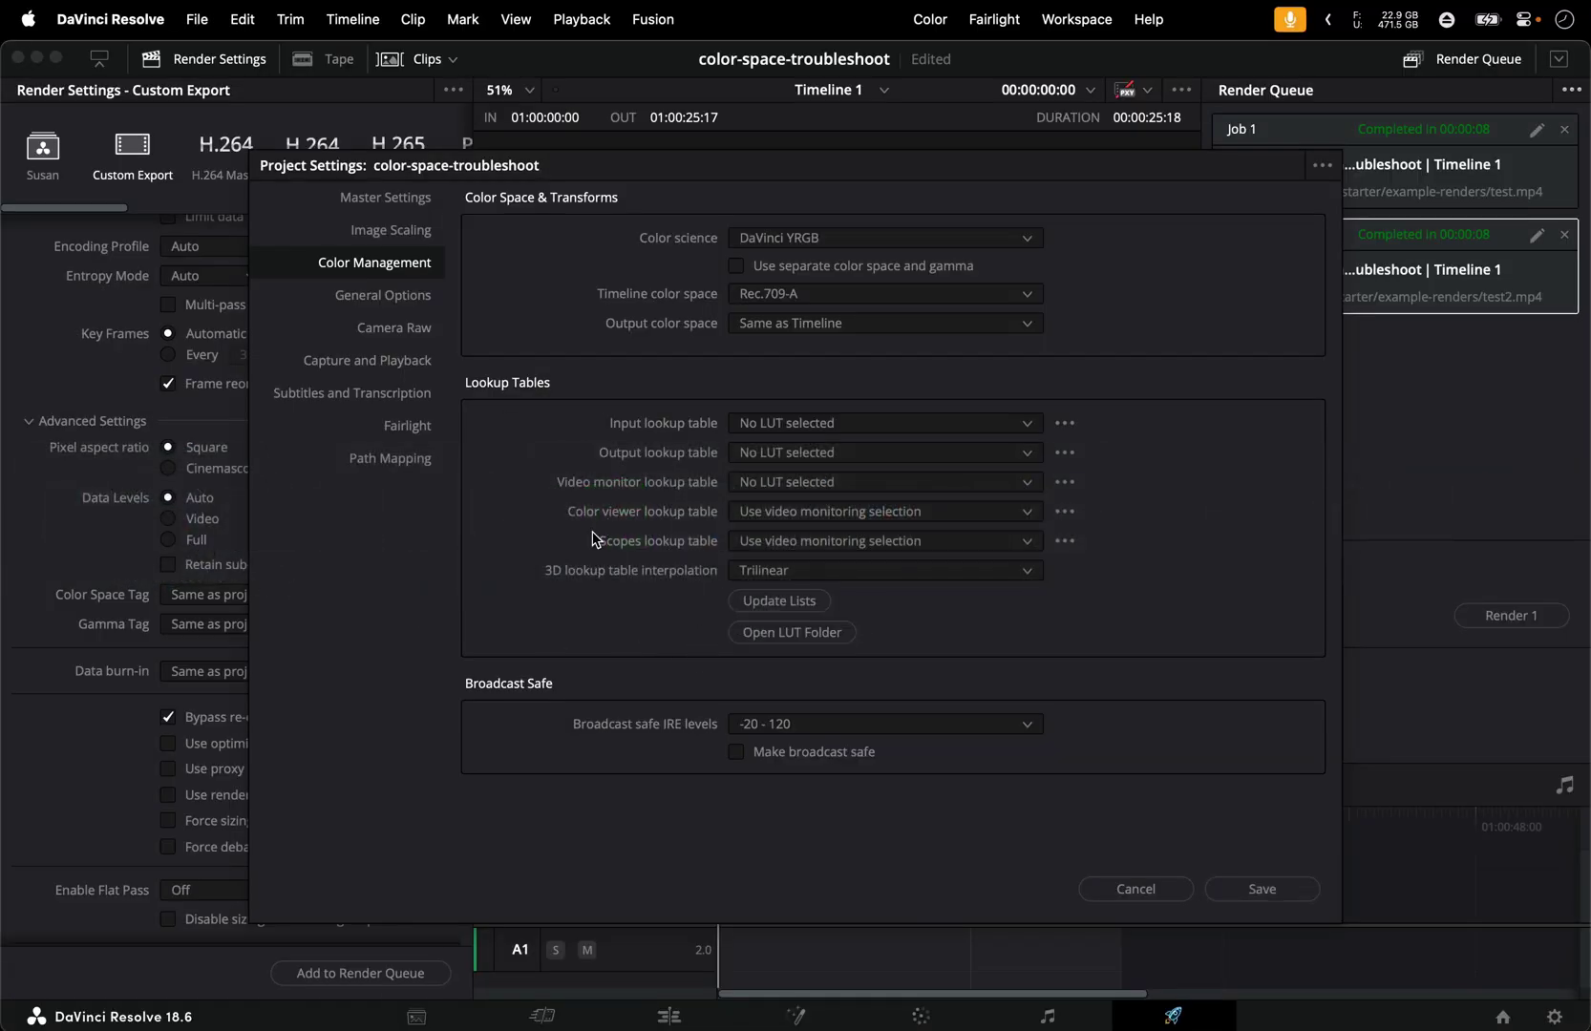
left_click(1263, 889)
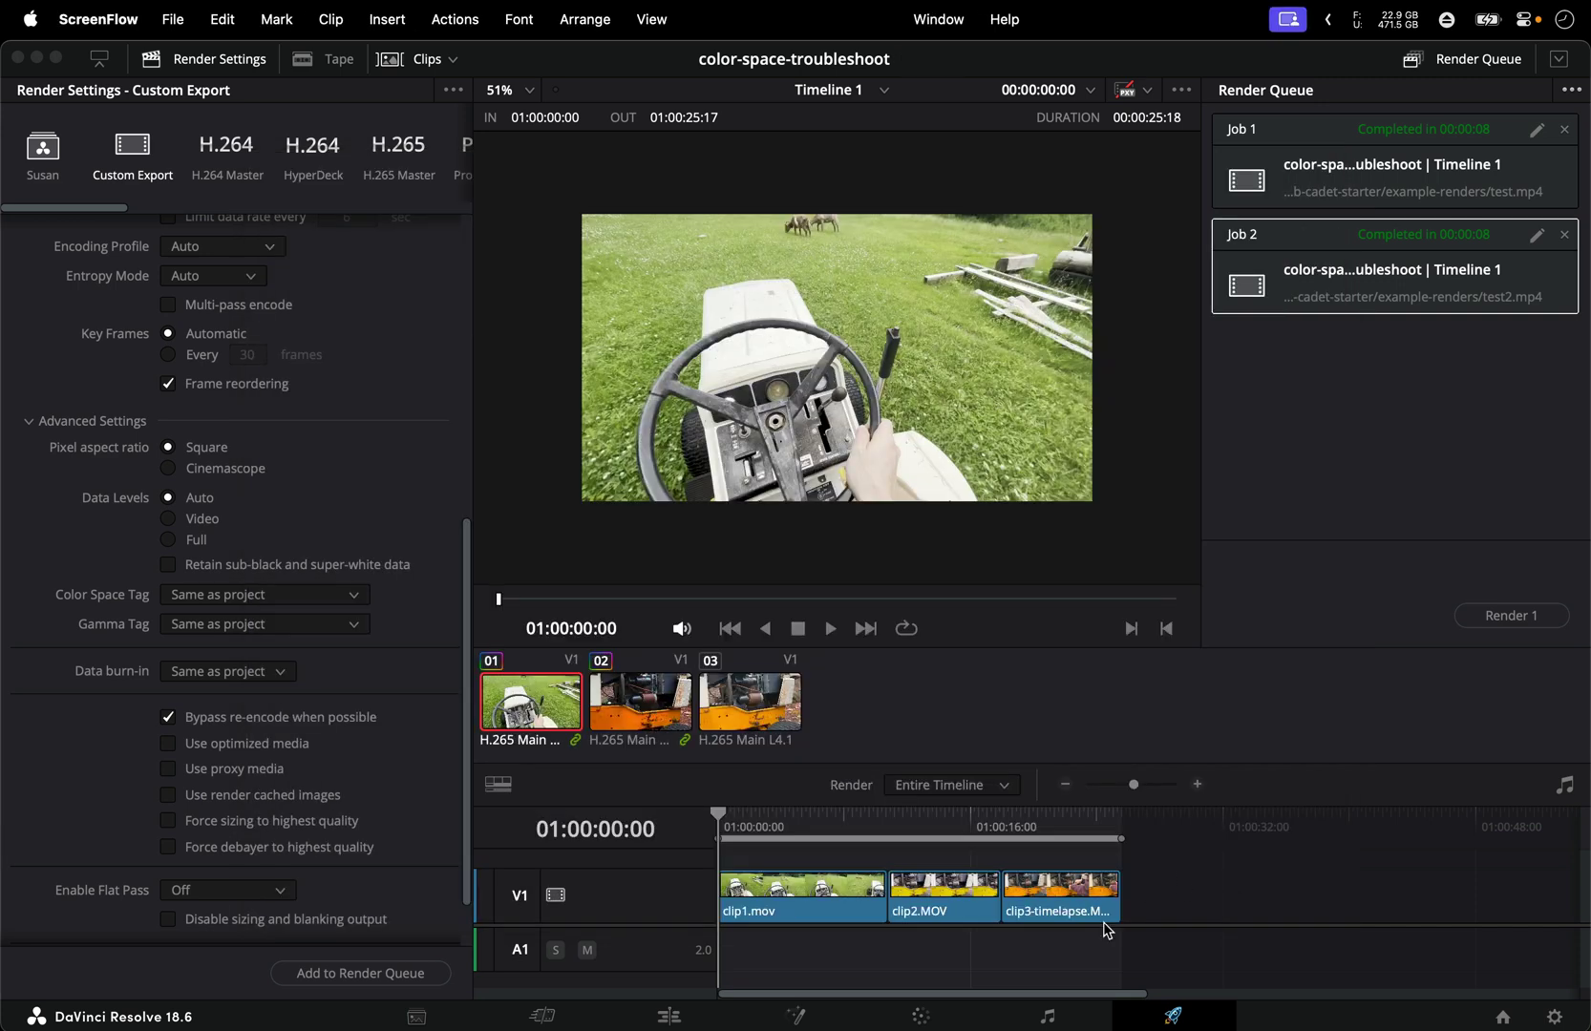
- Go to the Color page, widen the LUT folder list, and open the FiLMiC pack's 10-bit_SDR_LUTs_iOS_only folder
left_click(948, 1018)
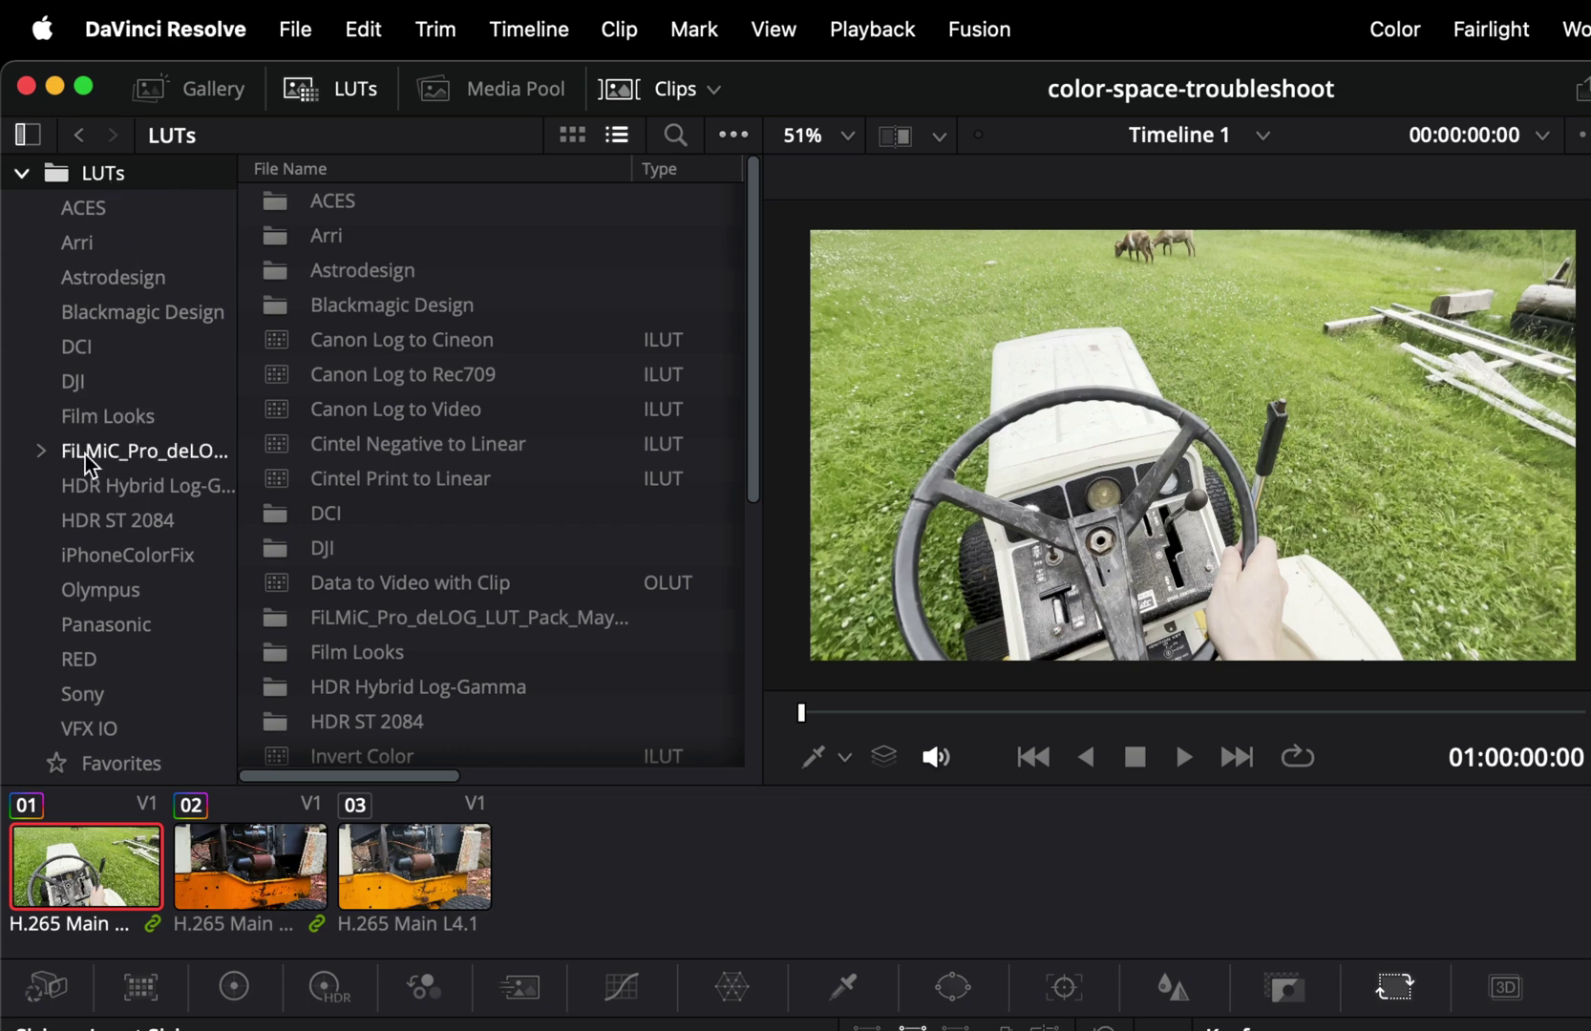
left_click_drag(237, 447, 382, 447)
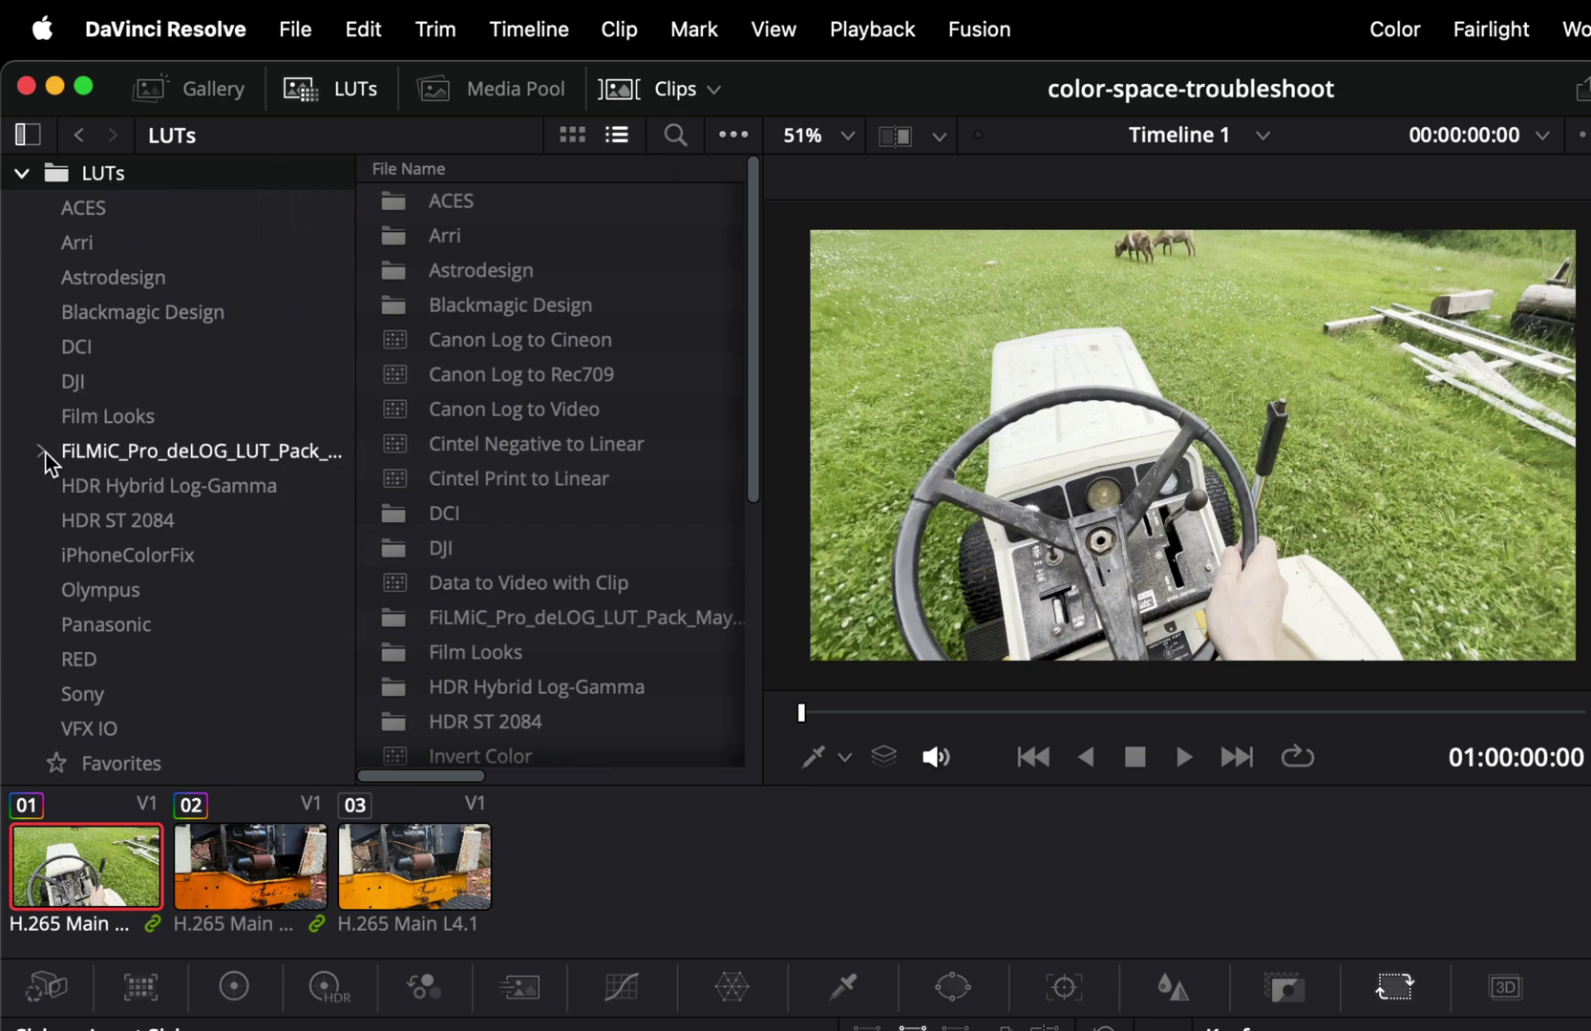
left_click(42, 453)
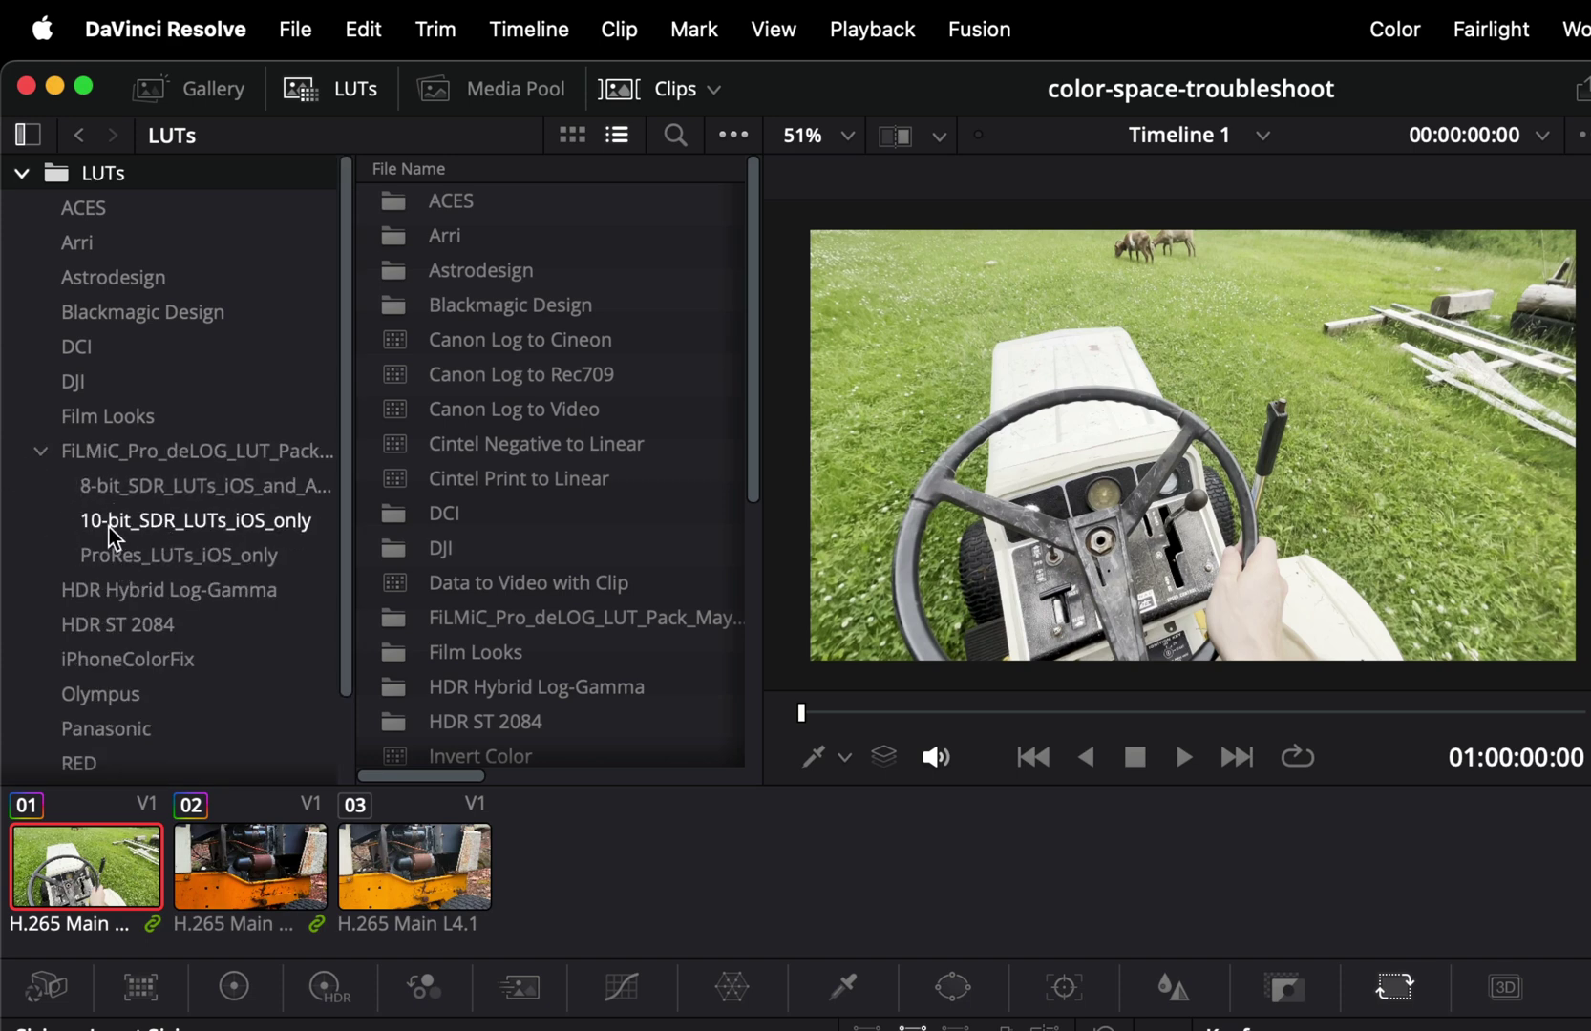
left_click(249, 529)
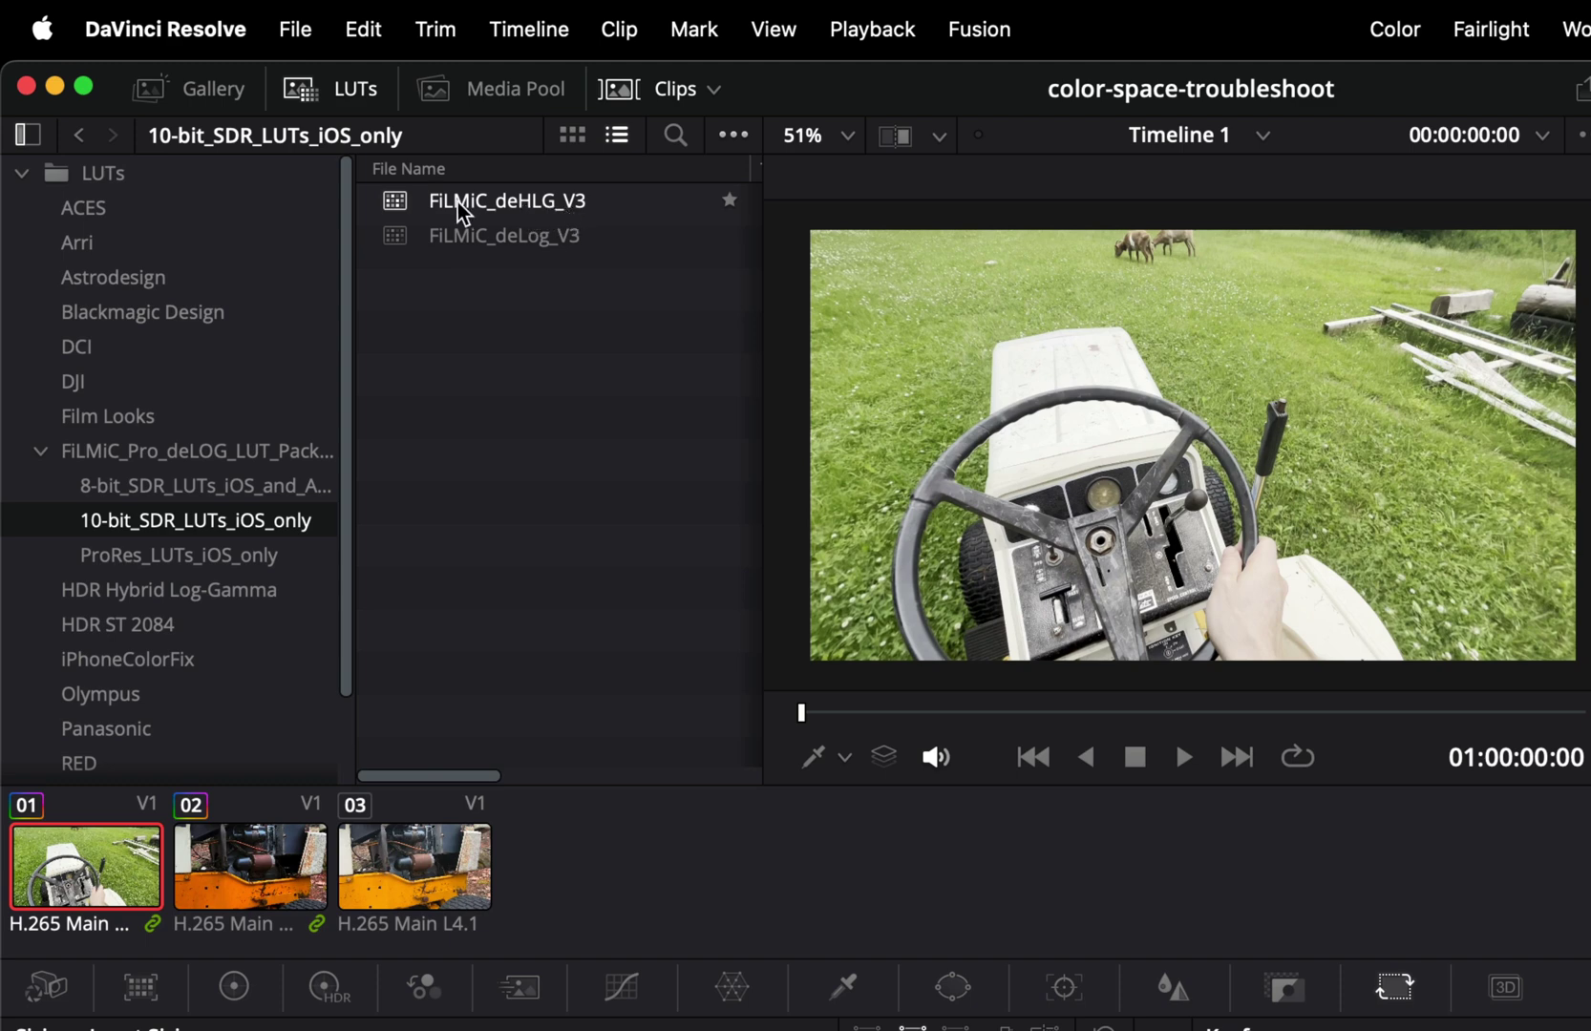
- Apply the FiLMiC_deHLG_V3 LUT to the first clip's node 01 and toggle the grade off and on to compare
left_click_drag(392, 205, 980, 301)
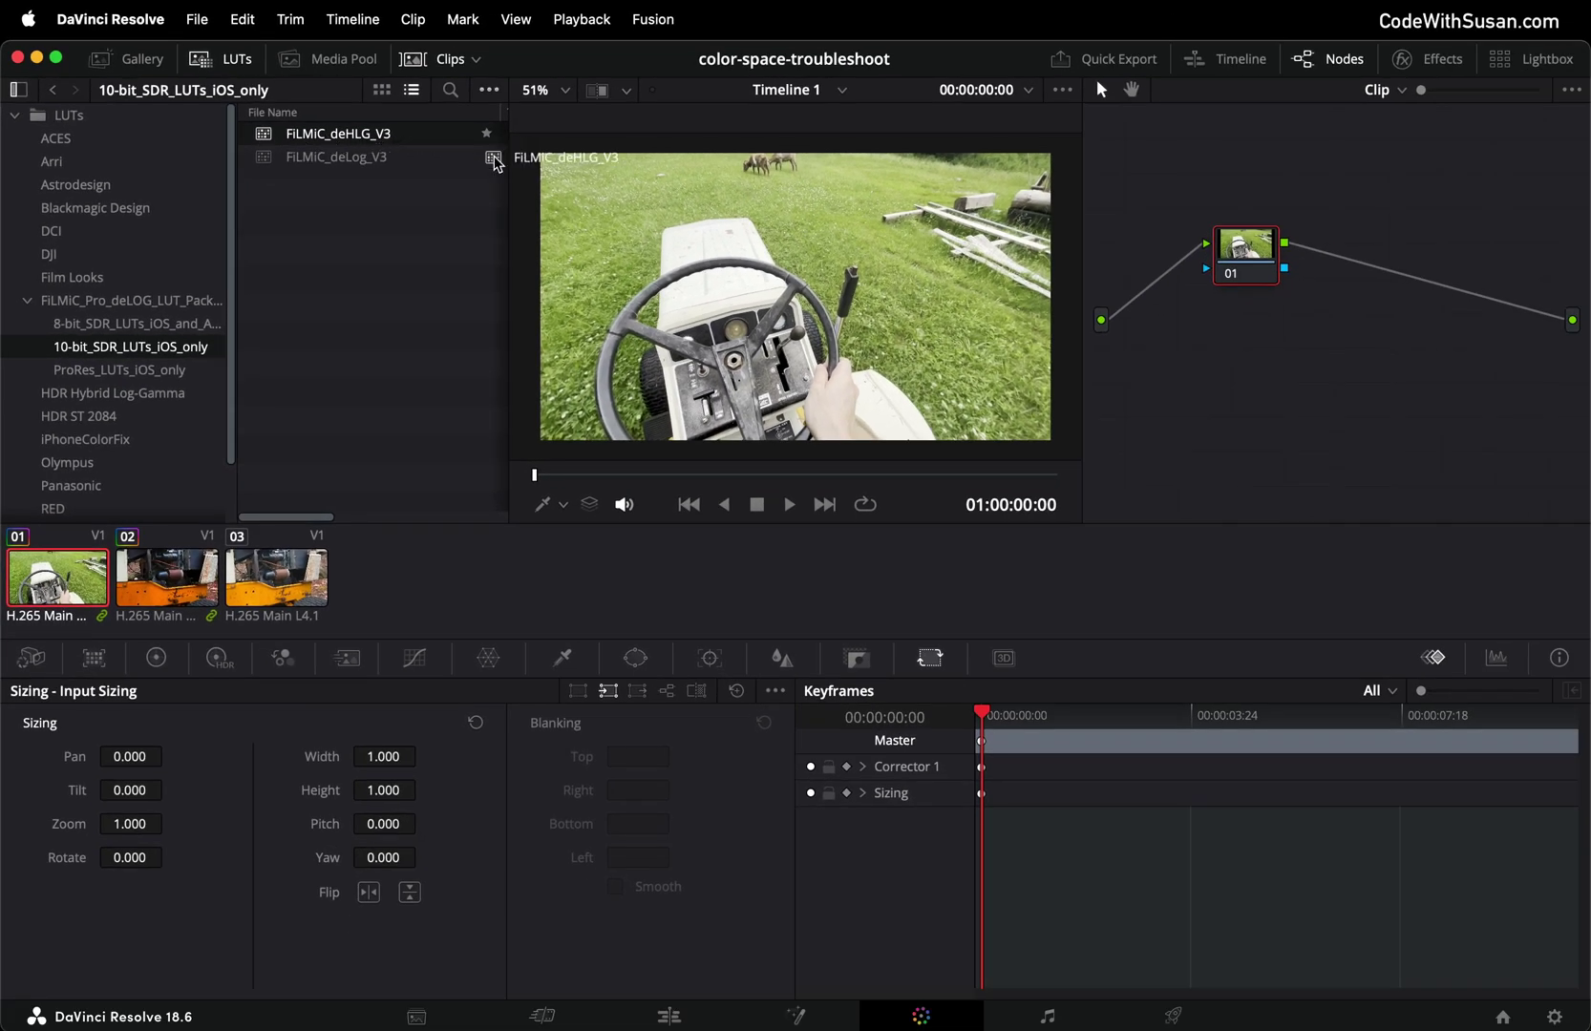
left_click_drag(653, 203, 1237, 251)
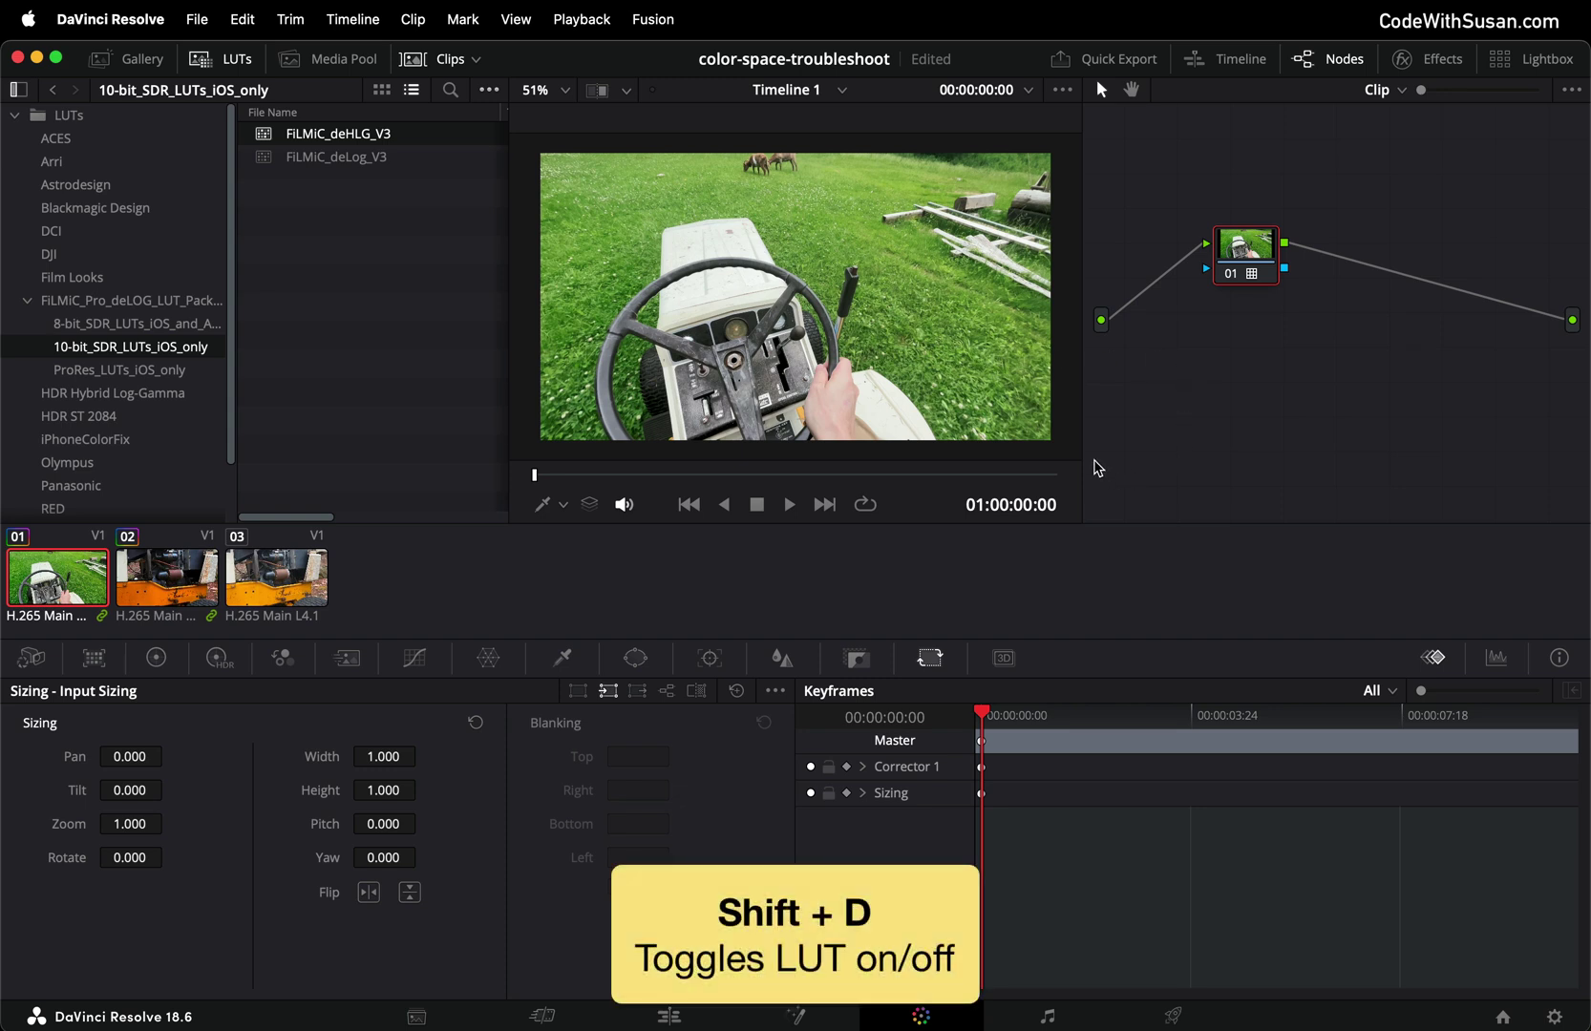
key("shift+d")
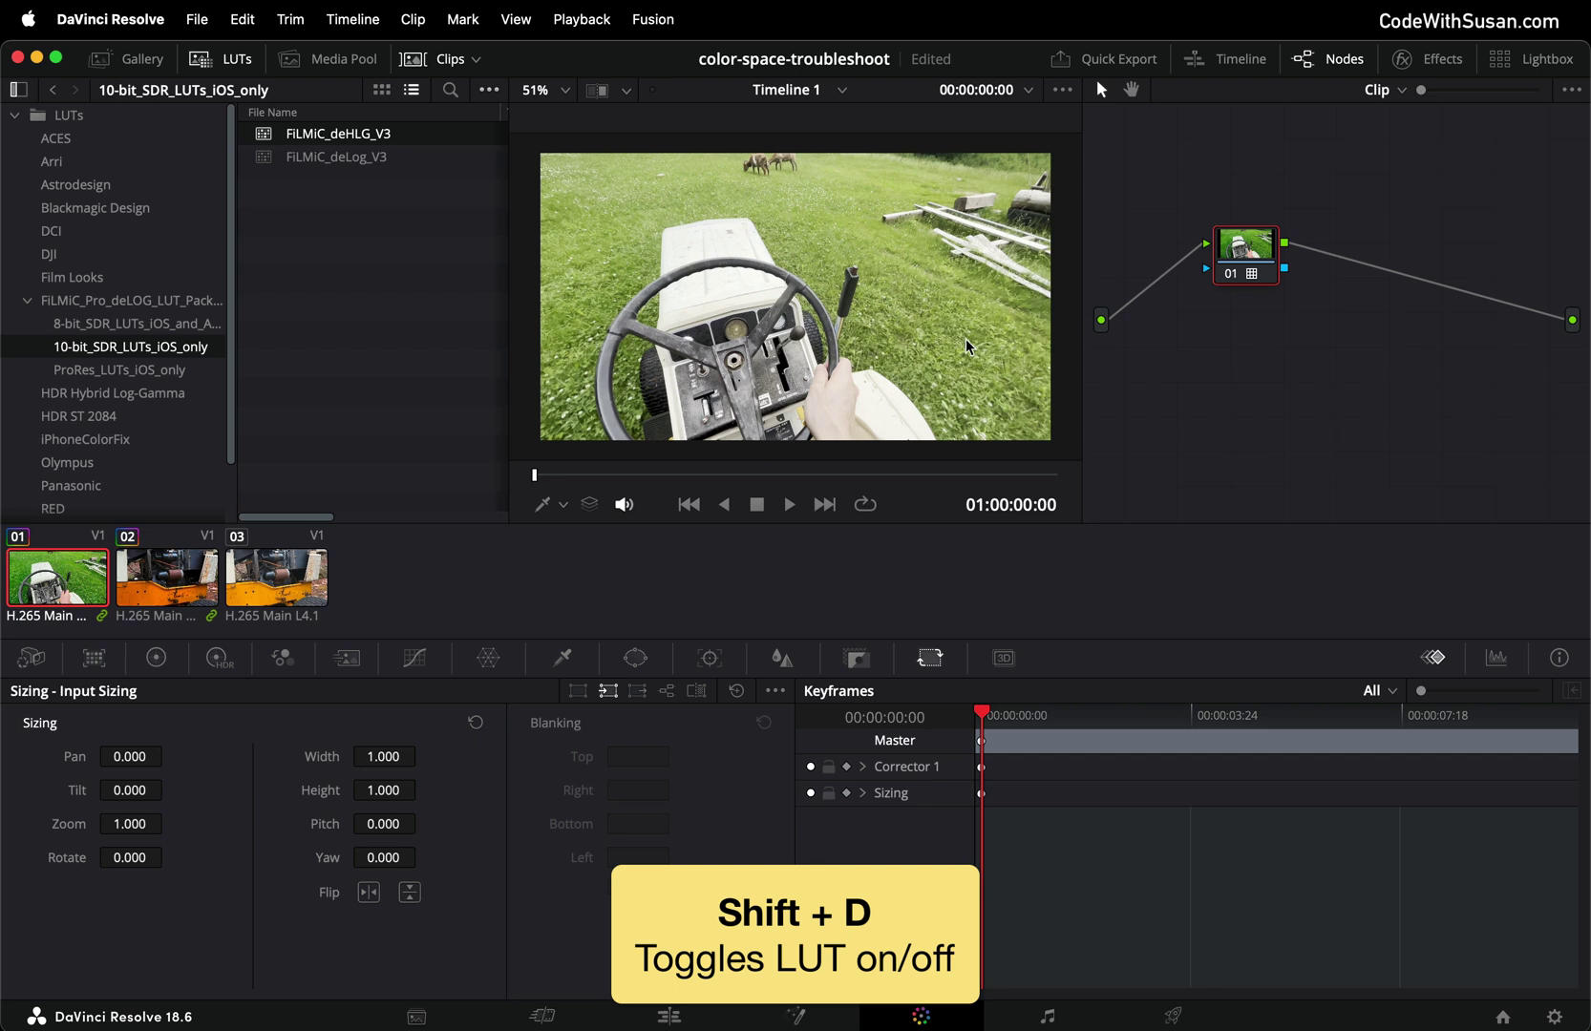
key("shift+d")
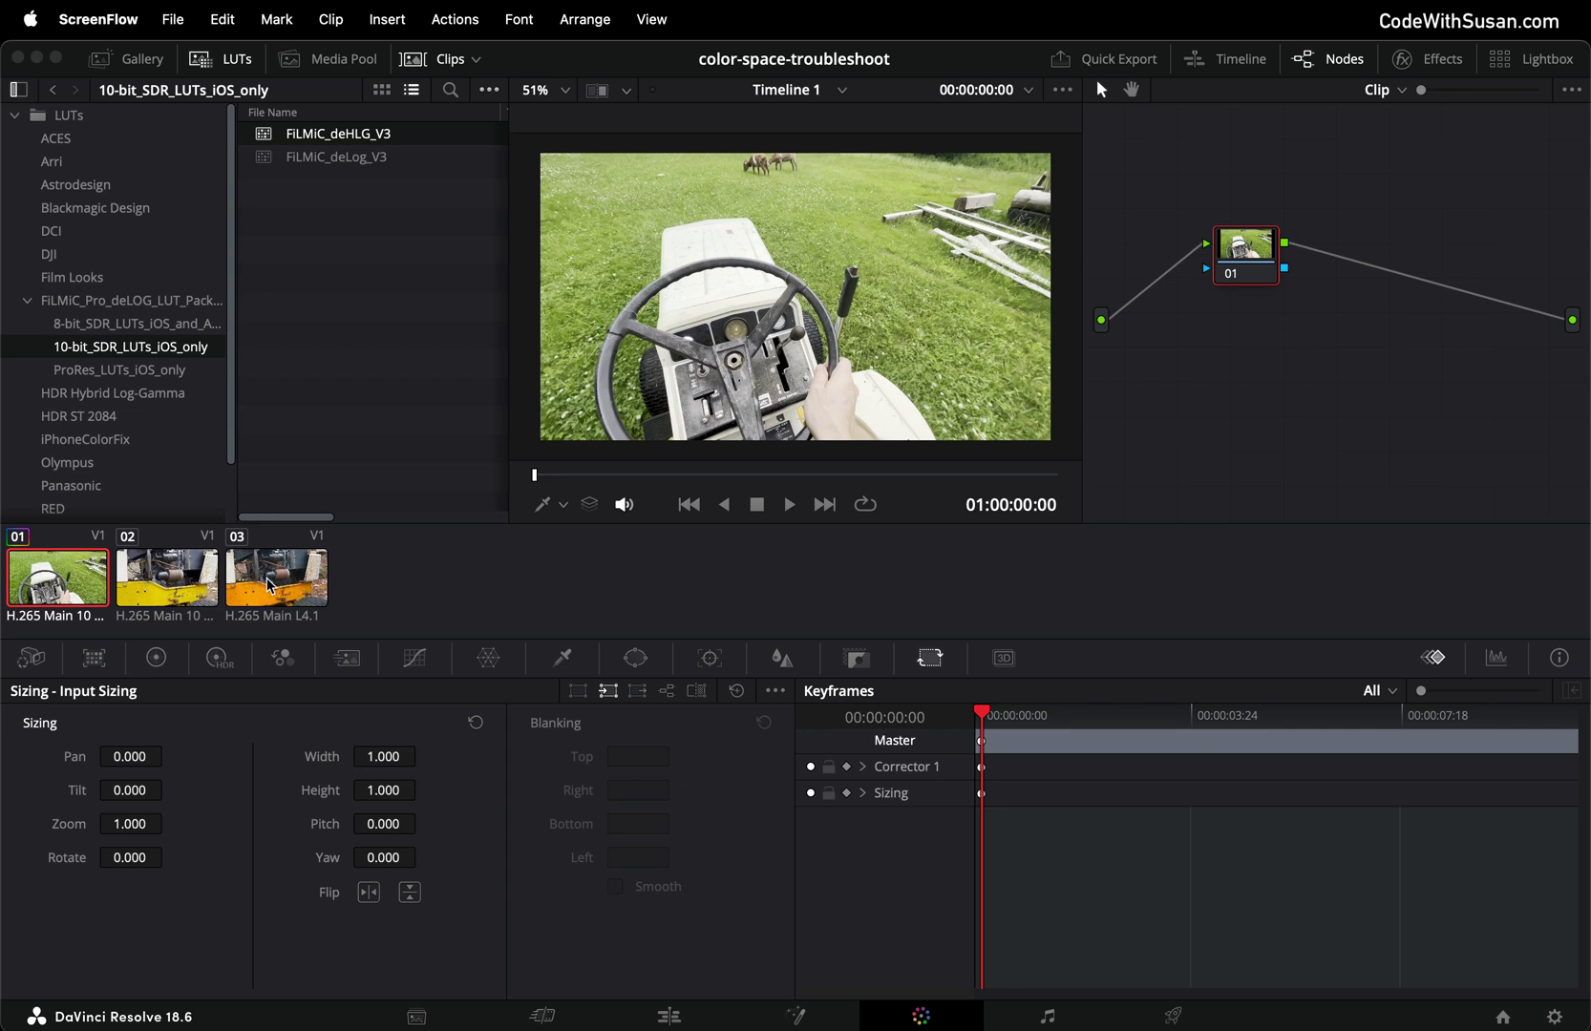
- Put clips 01 and 02 into a new group named iPhoneColorFix
left_click(59, 592)
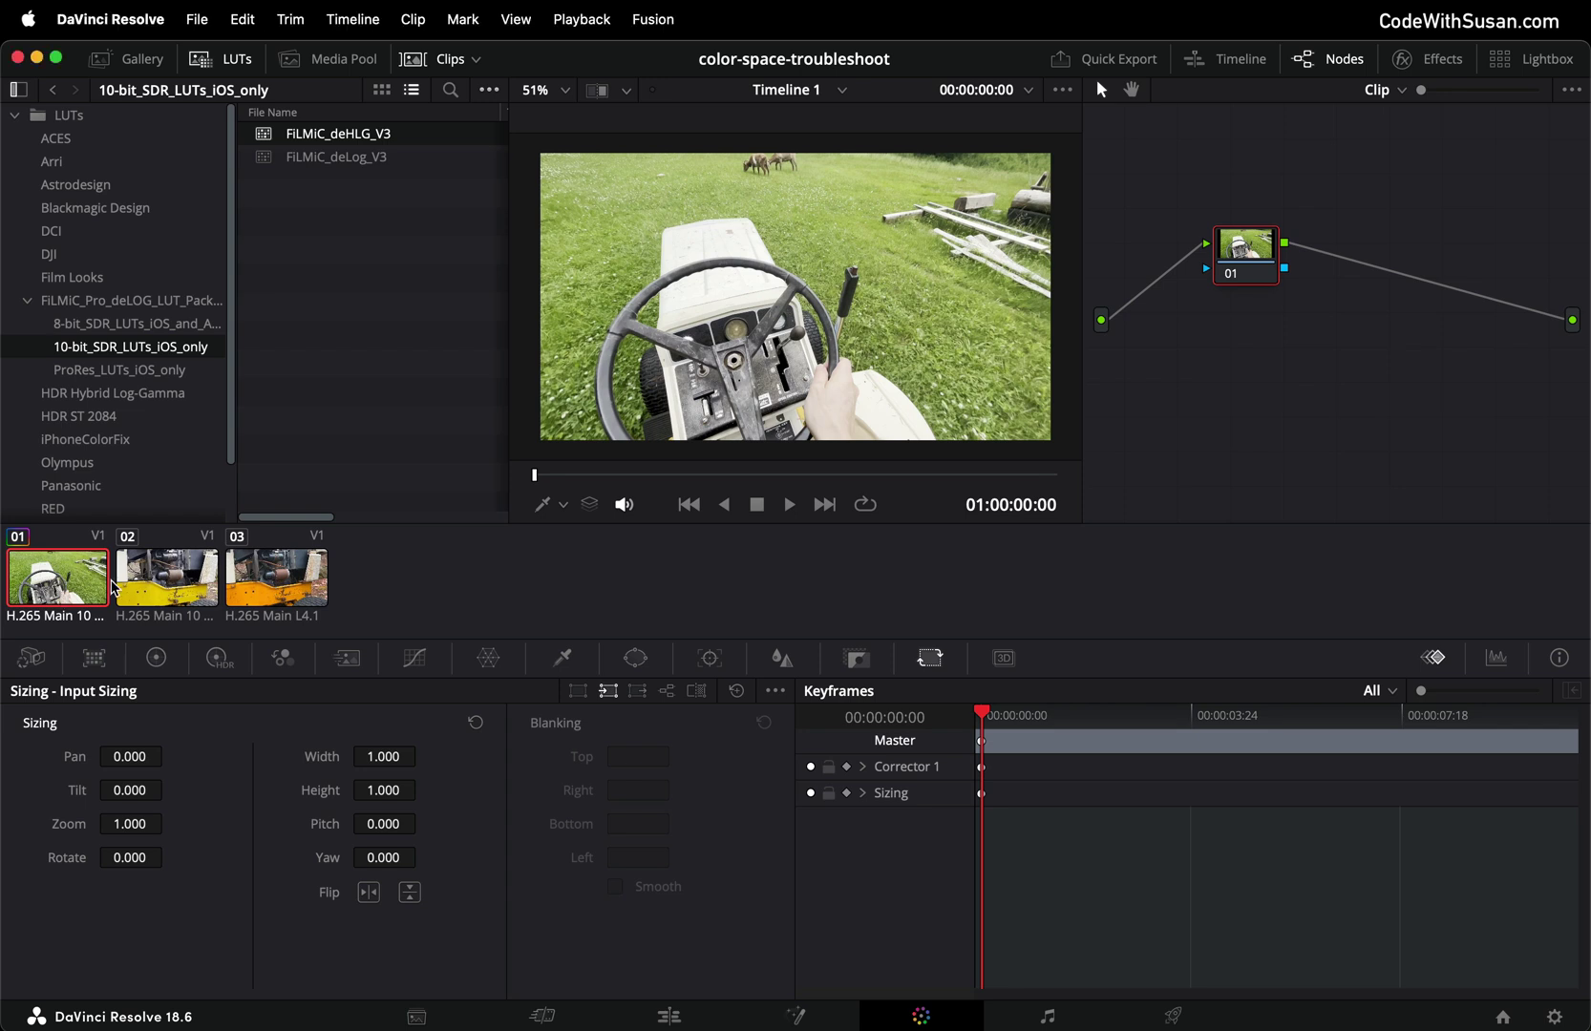
left_click(165, 579, "shift")
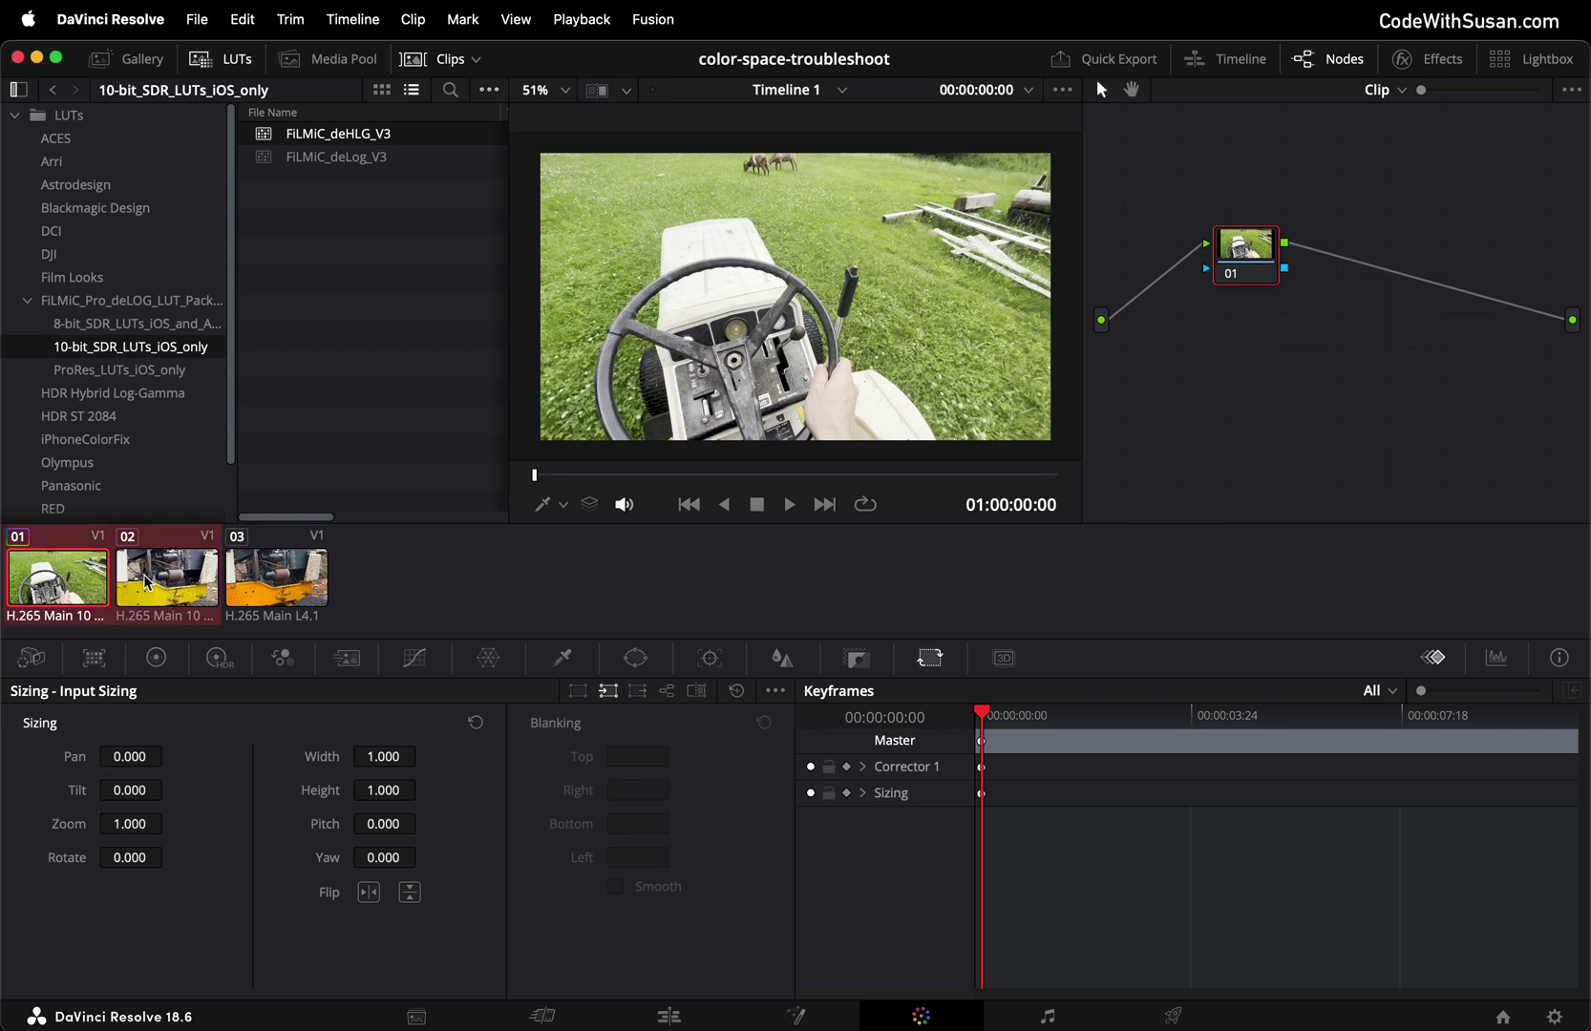
right_click(161, 585)
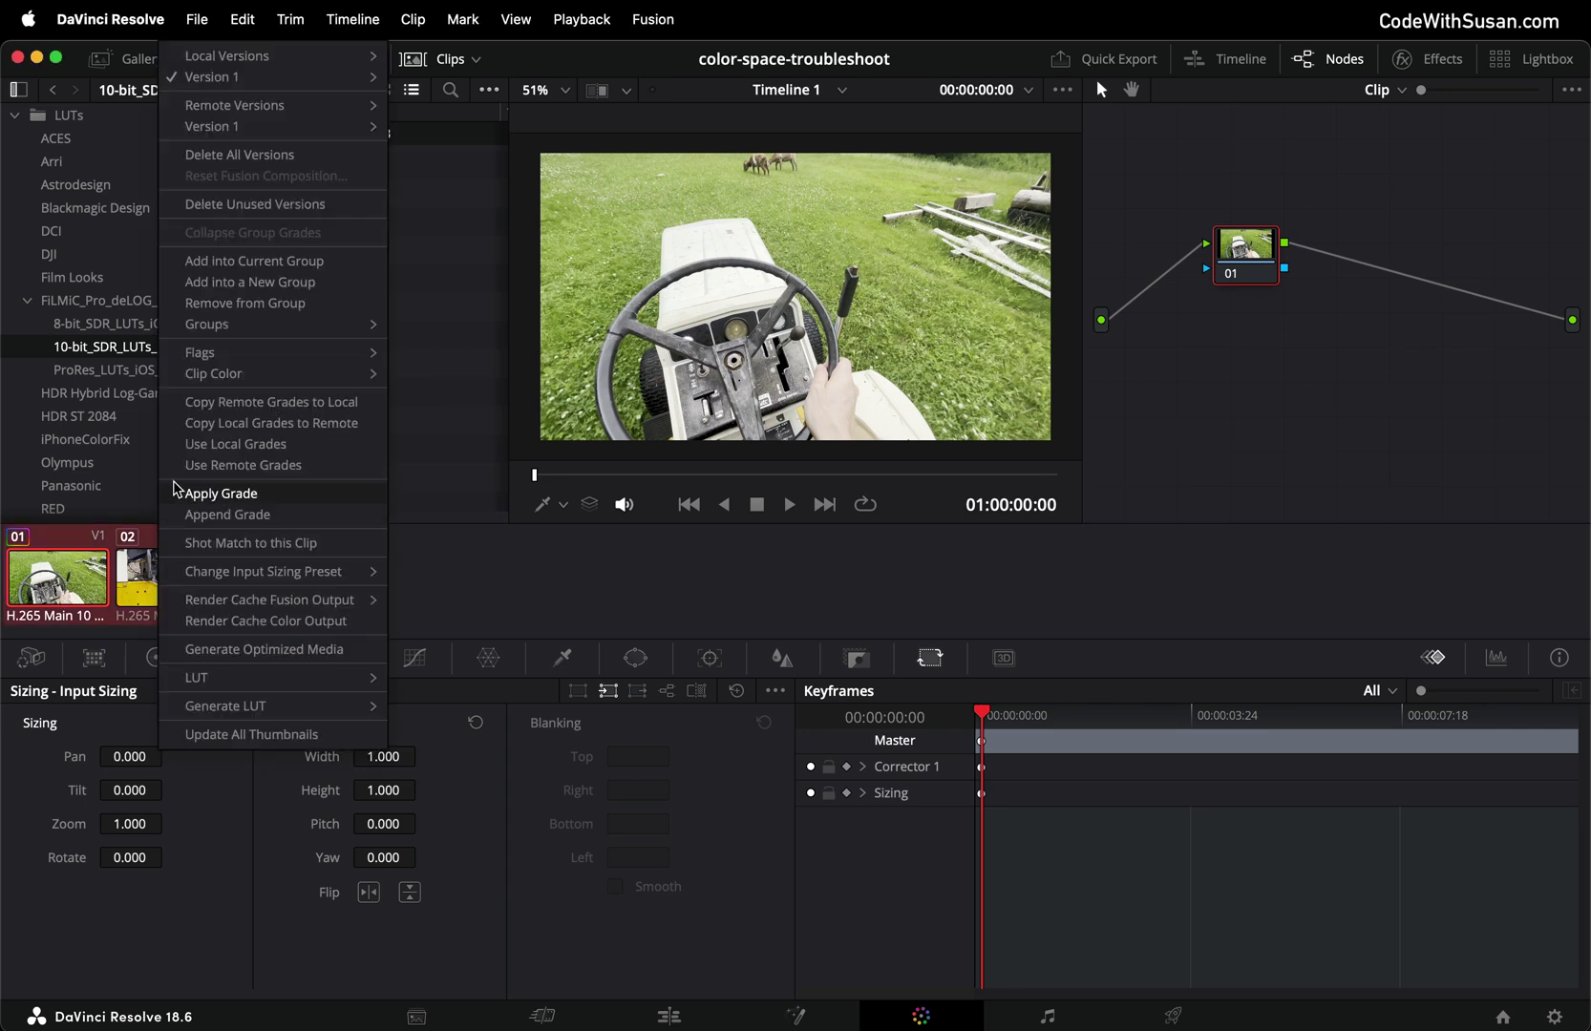
left_click(209, 287)
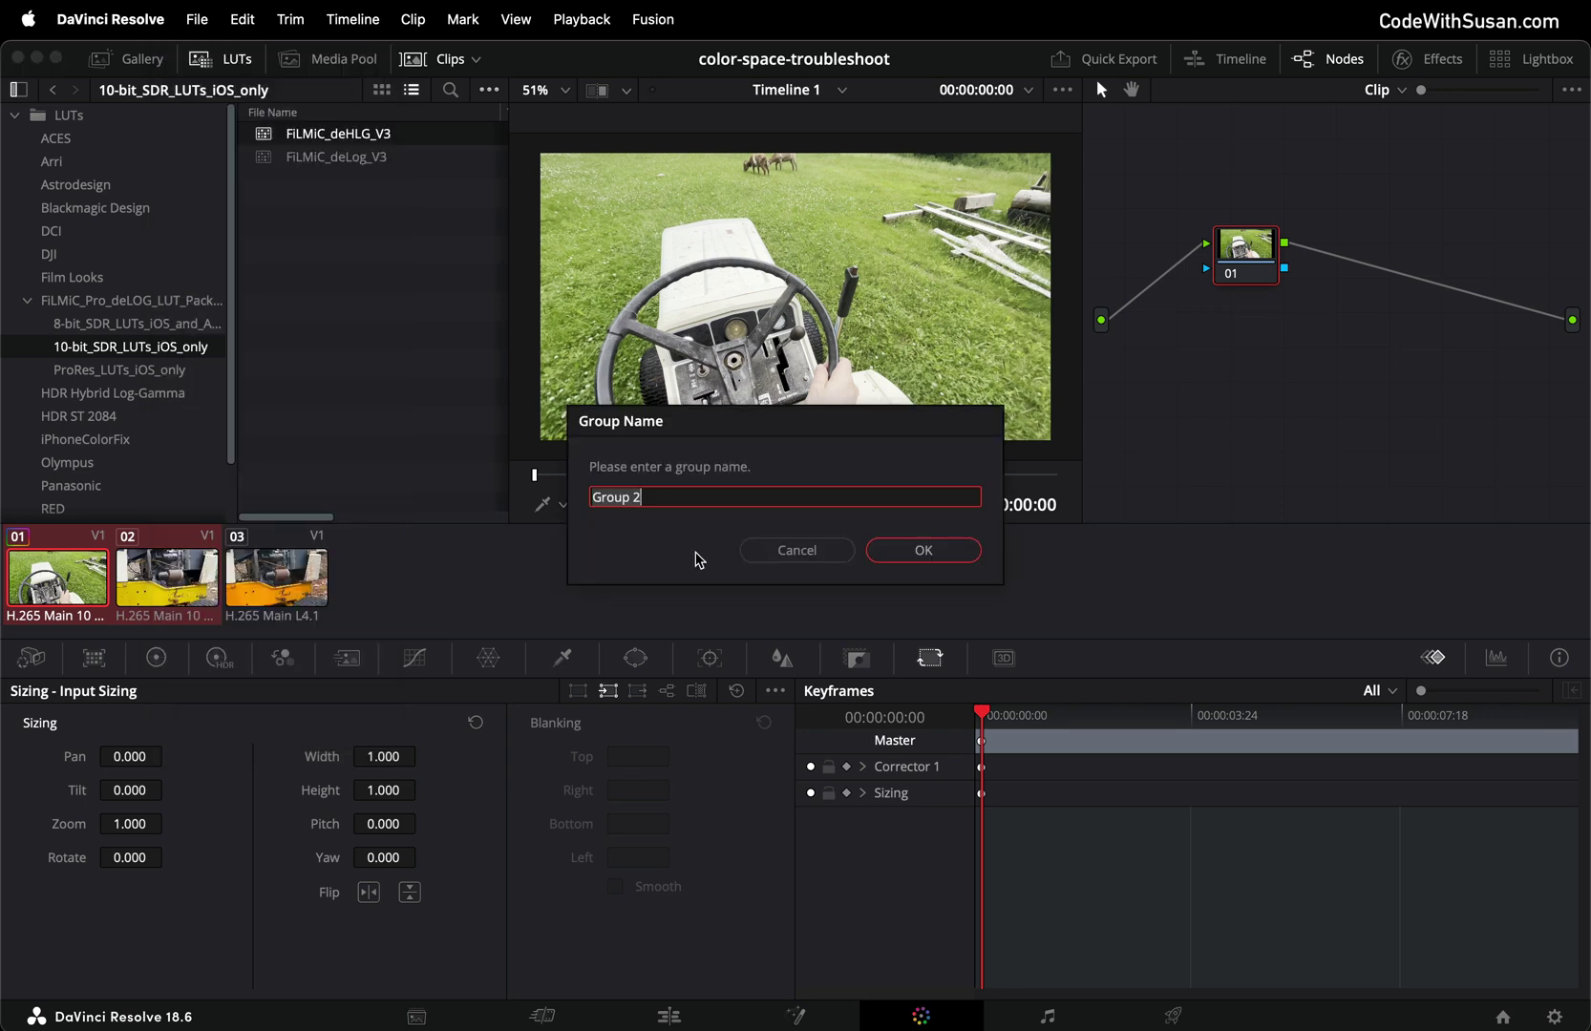
type("iPhoneColorFix")
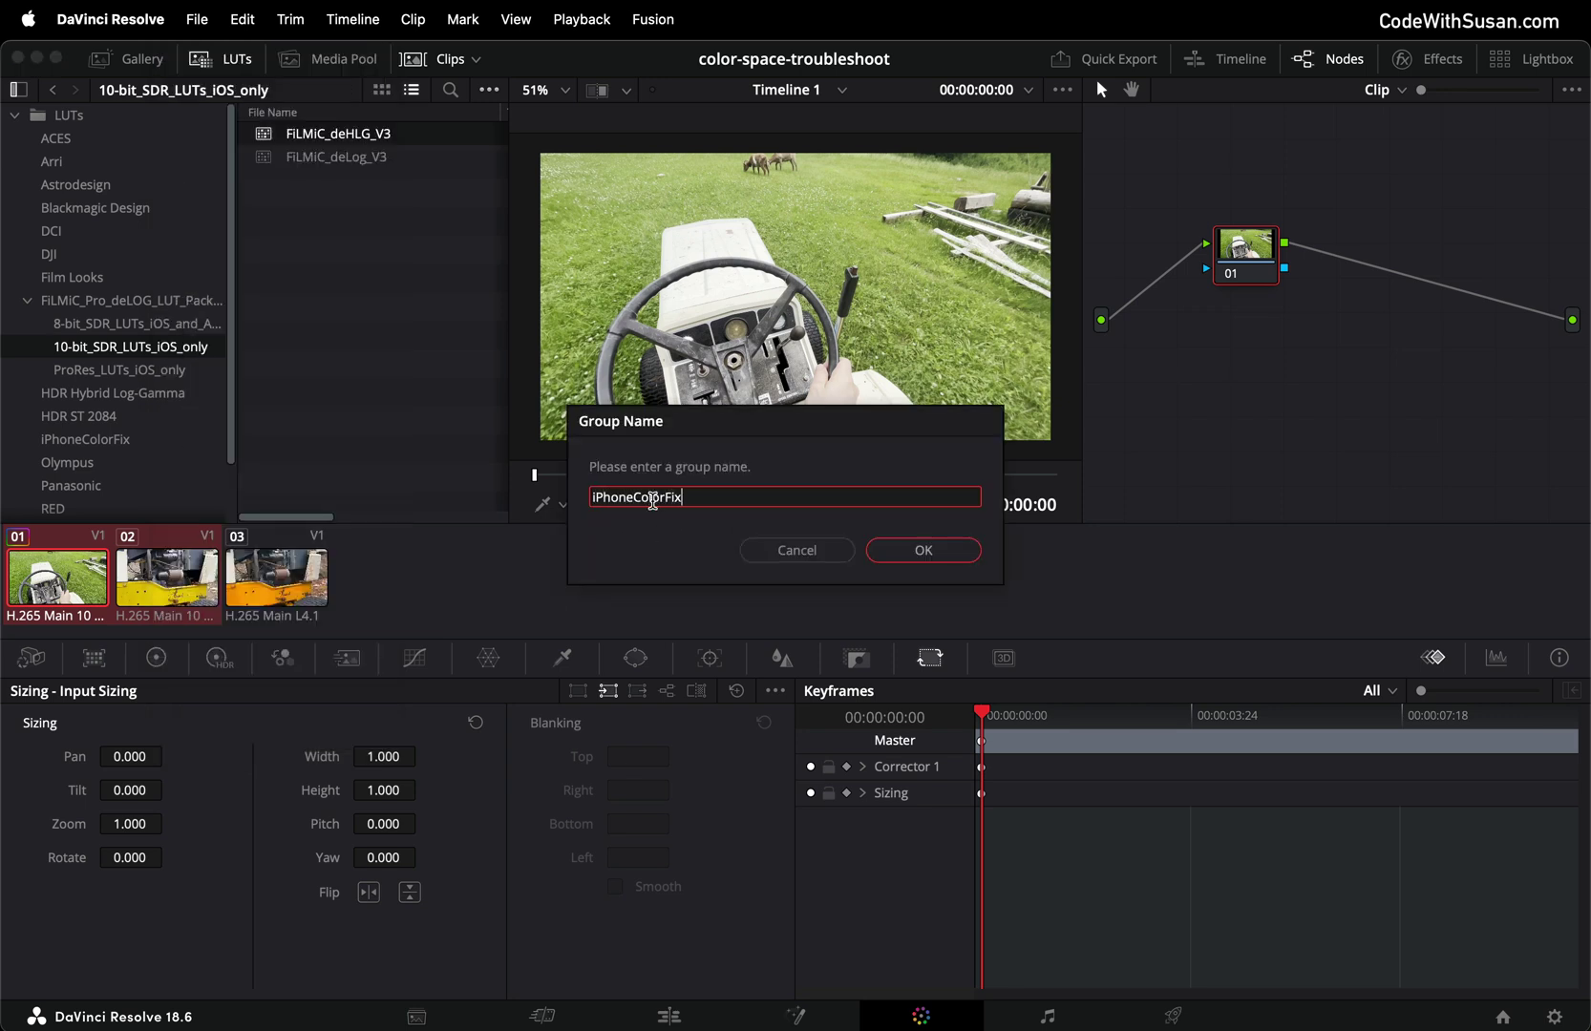
left_click(890, 551)
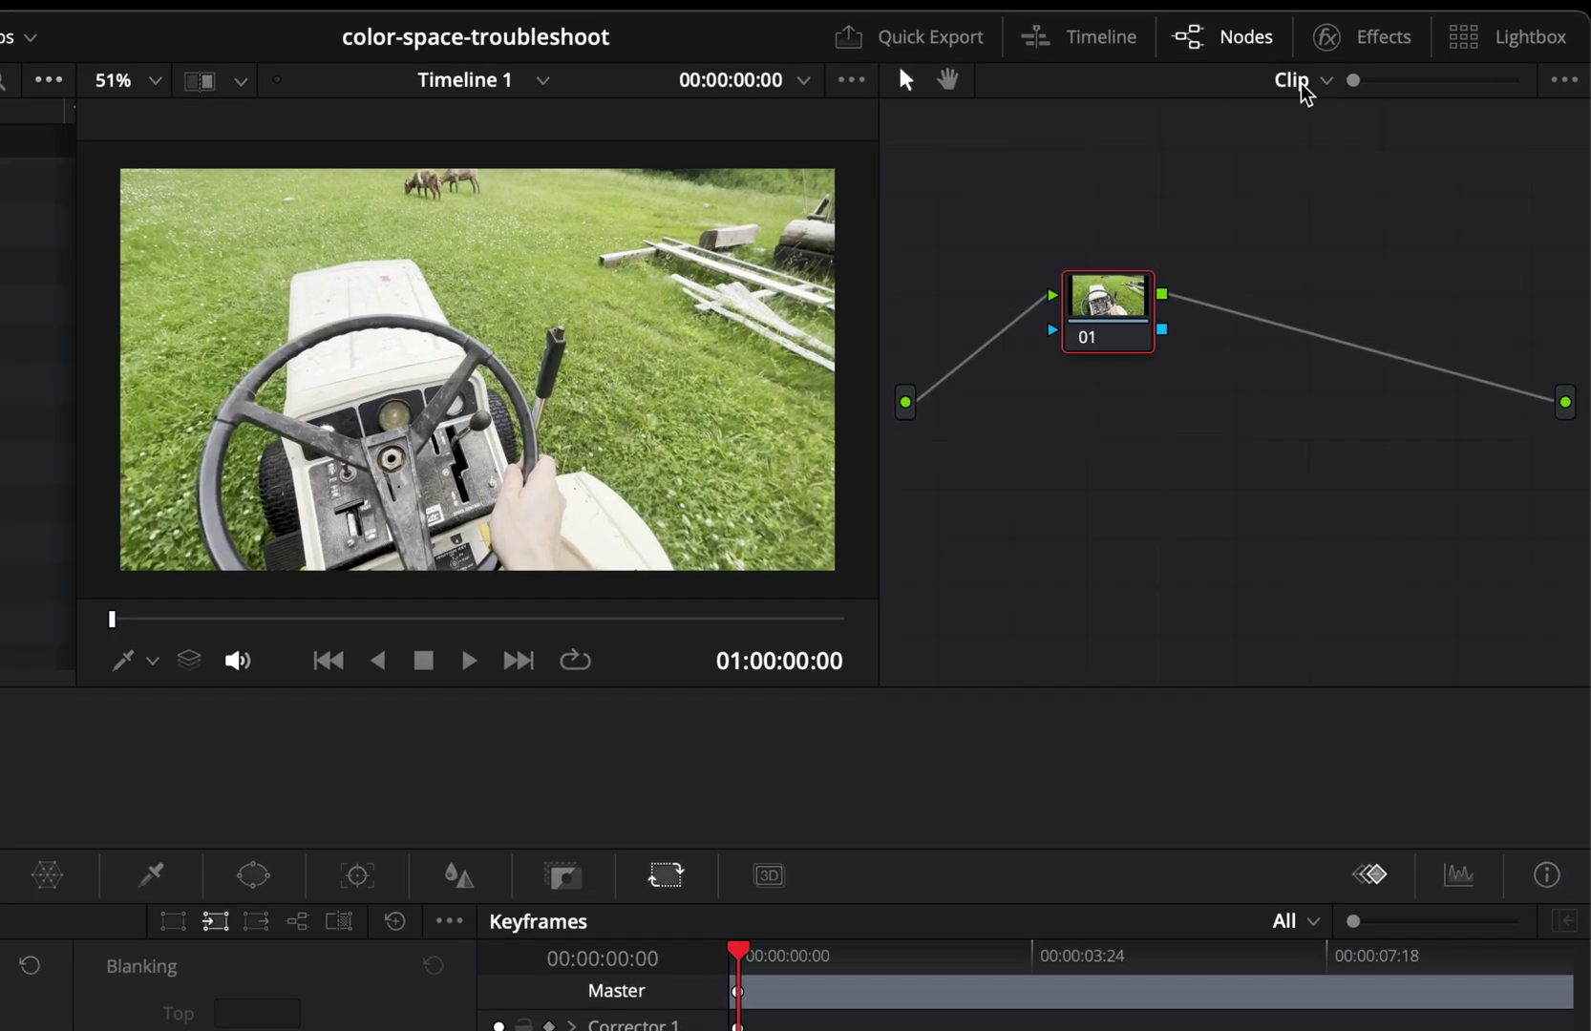
- Switch the node graph to Group Post-Clip and apply the FiLMiC_deHLG_V3 LUT to the group's node 01
left_click(1300, 82)
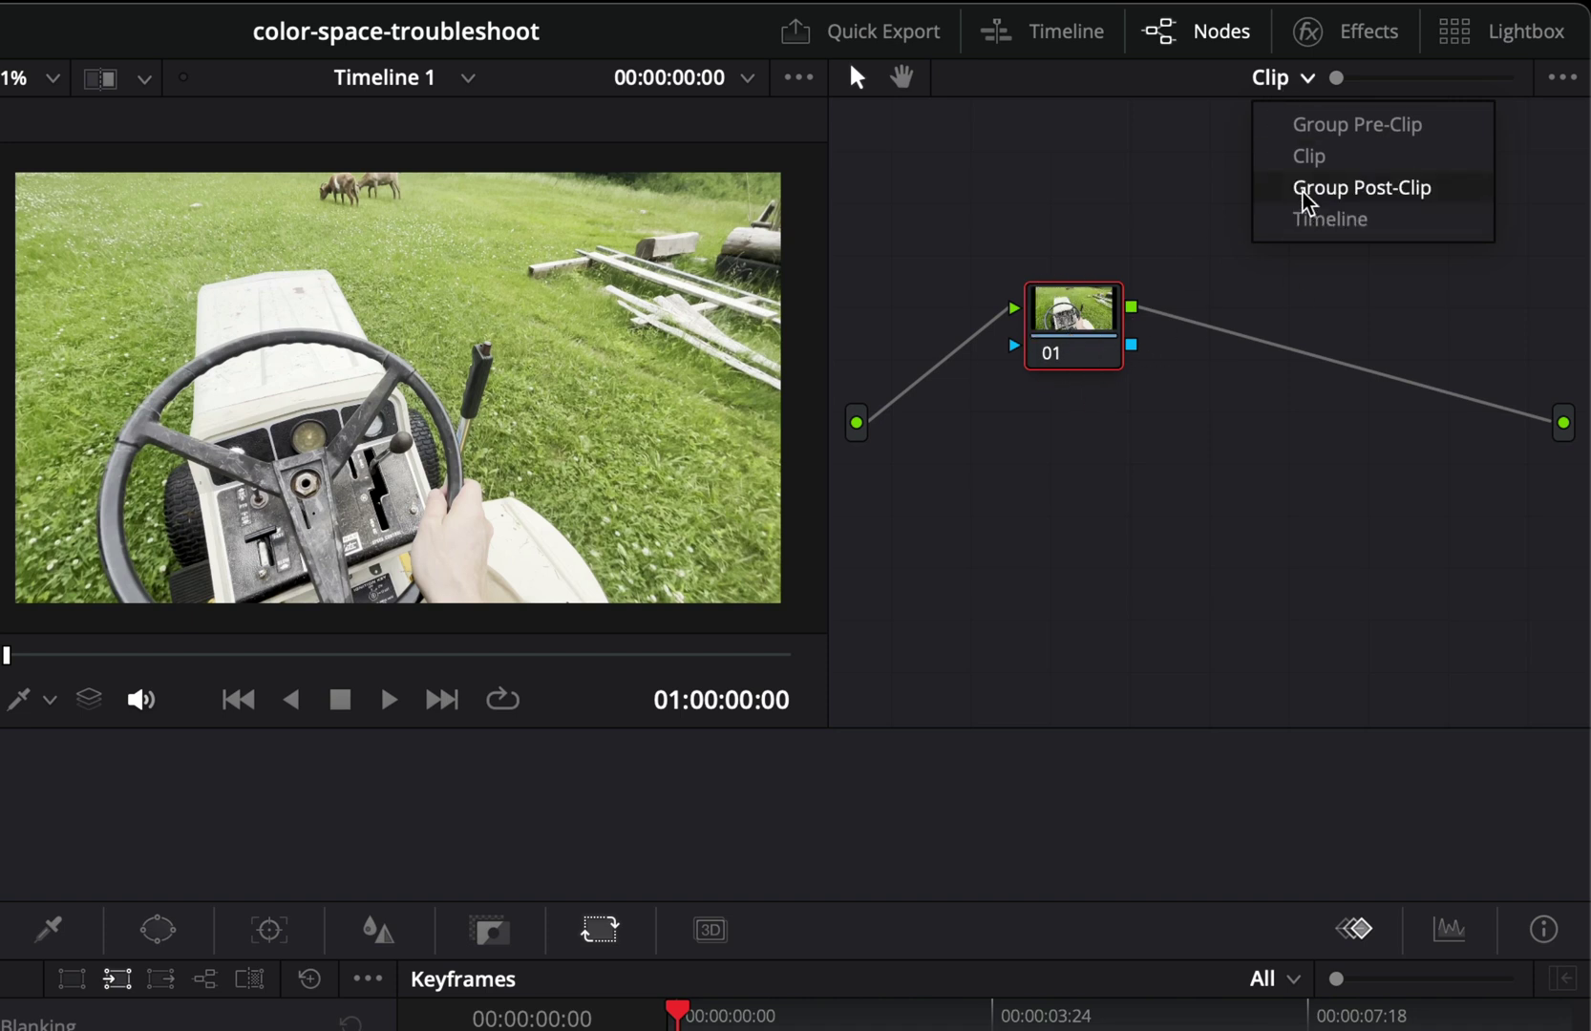
left_click(1356, 190)
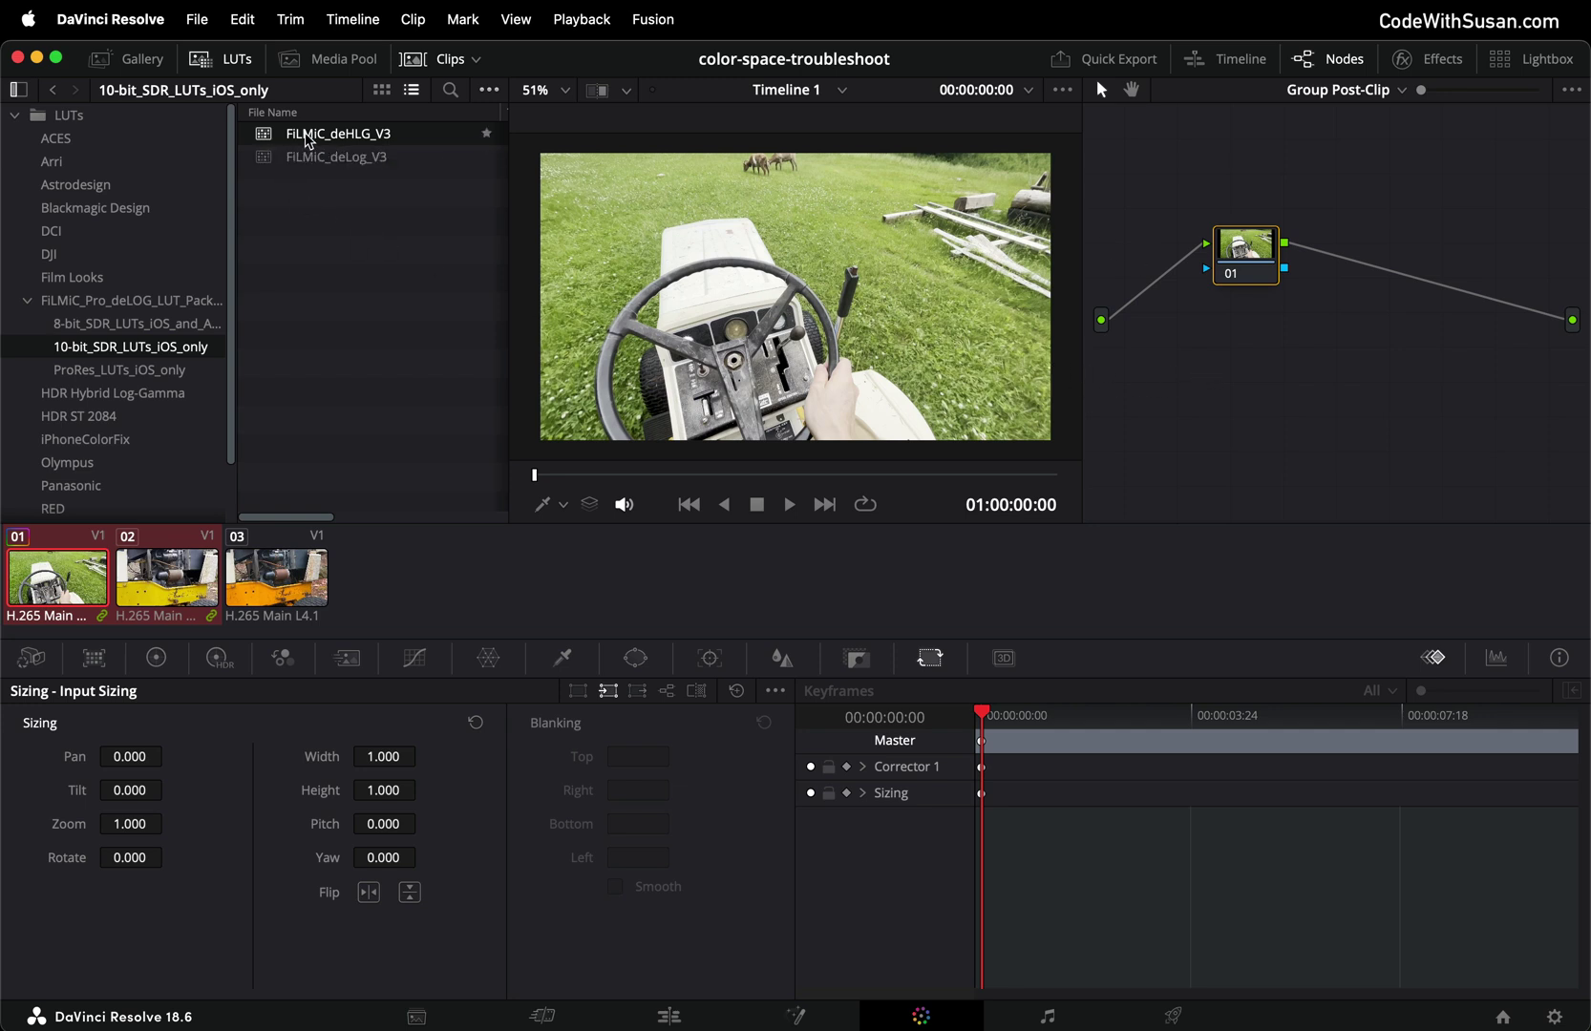
left_click_drag(307, 141, 1237, 242)
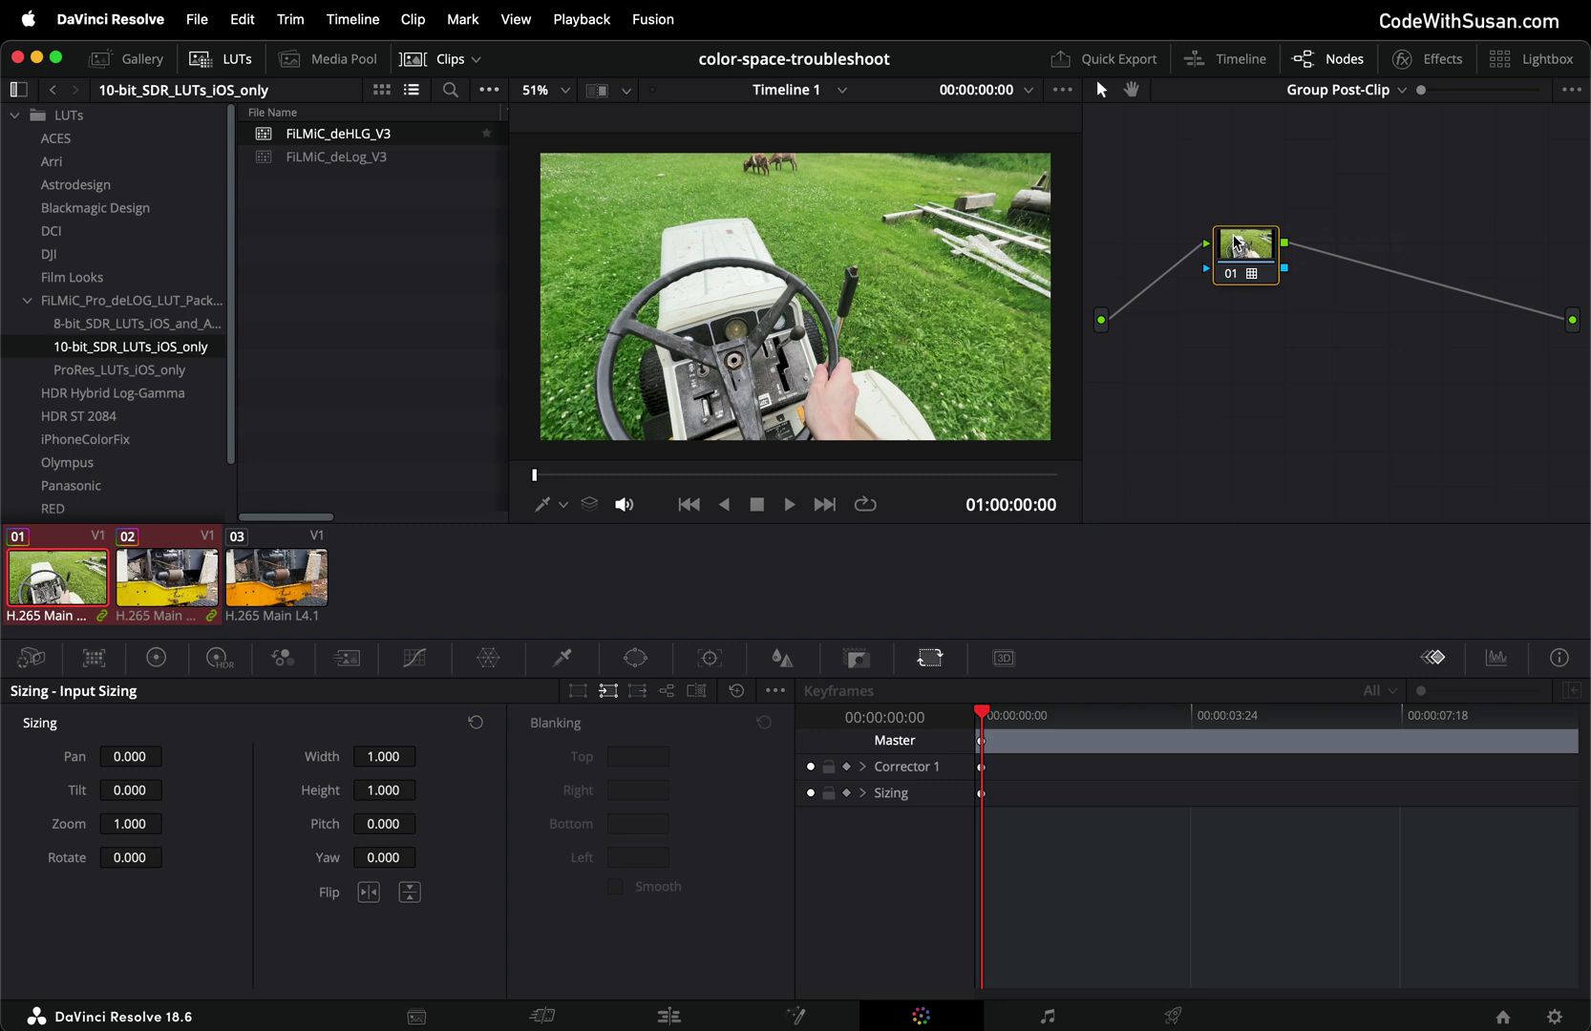
- Check the group grade by switching between clips 01 and 02, and compare it with ungrouped clip 03
left_click(120, 592)
left_click(76, 592)
left_click(132, 571)
left_click(75, 573)
left_click(127, 570)
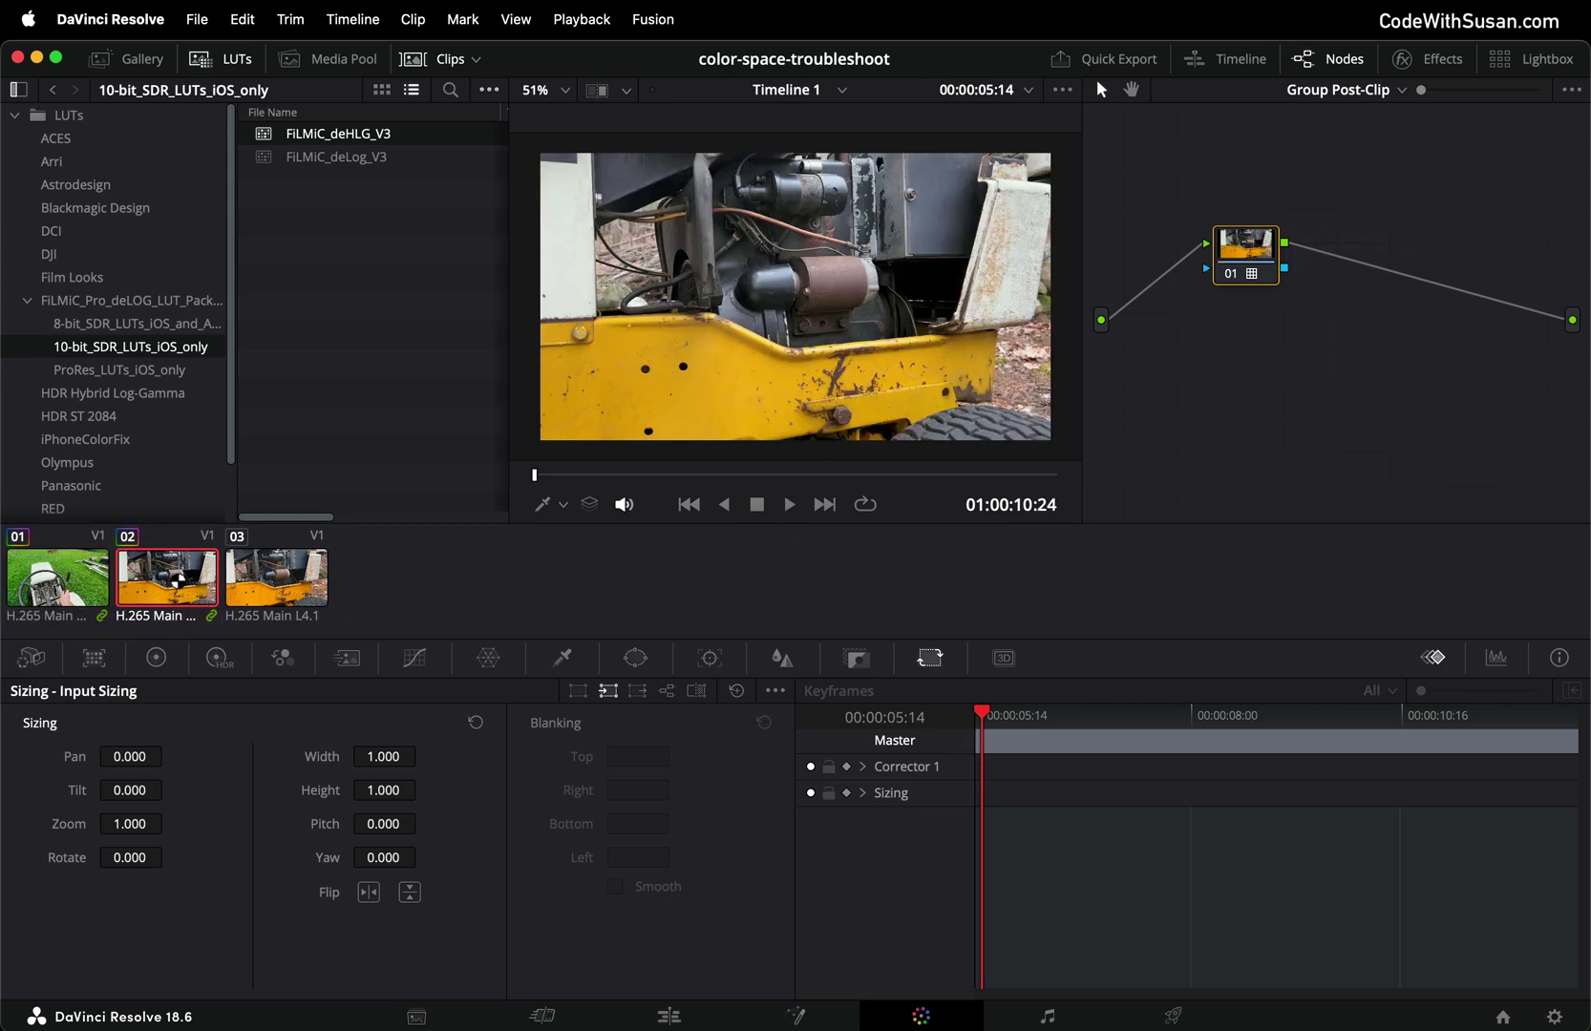
left_click(246, 585)
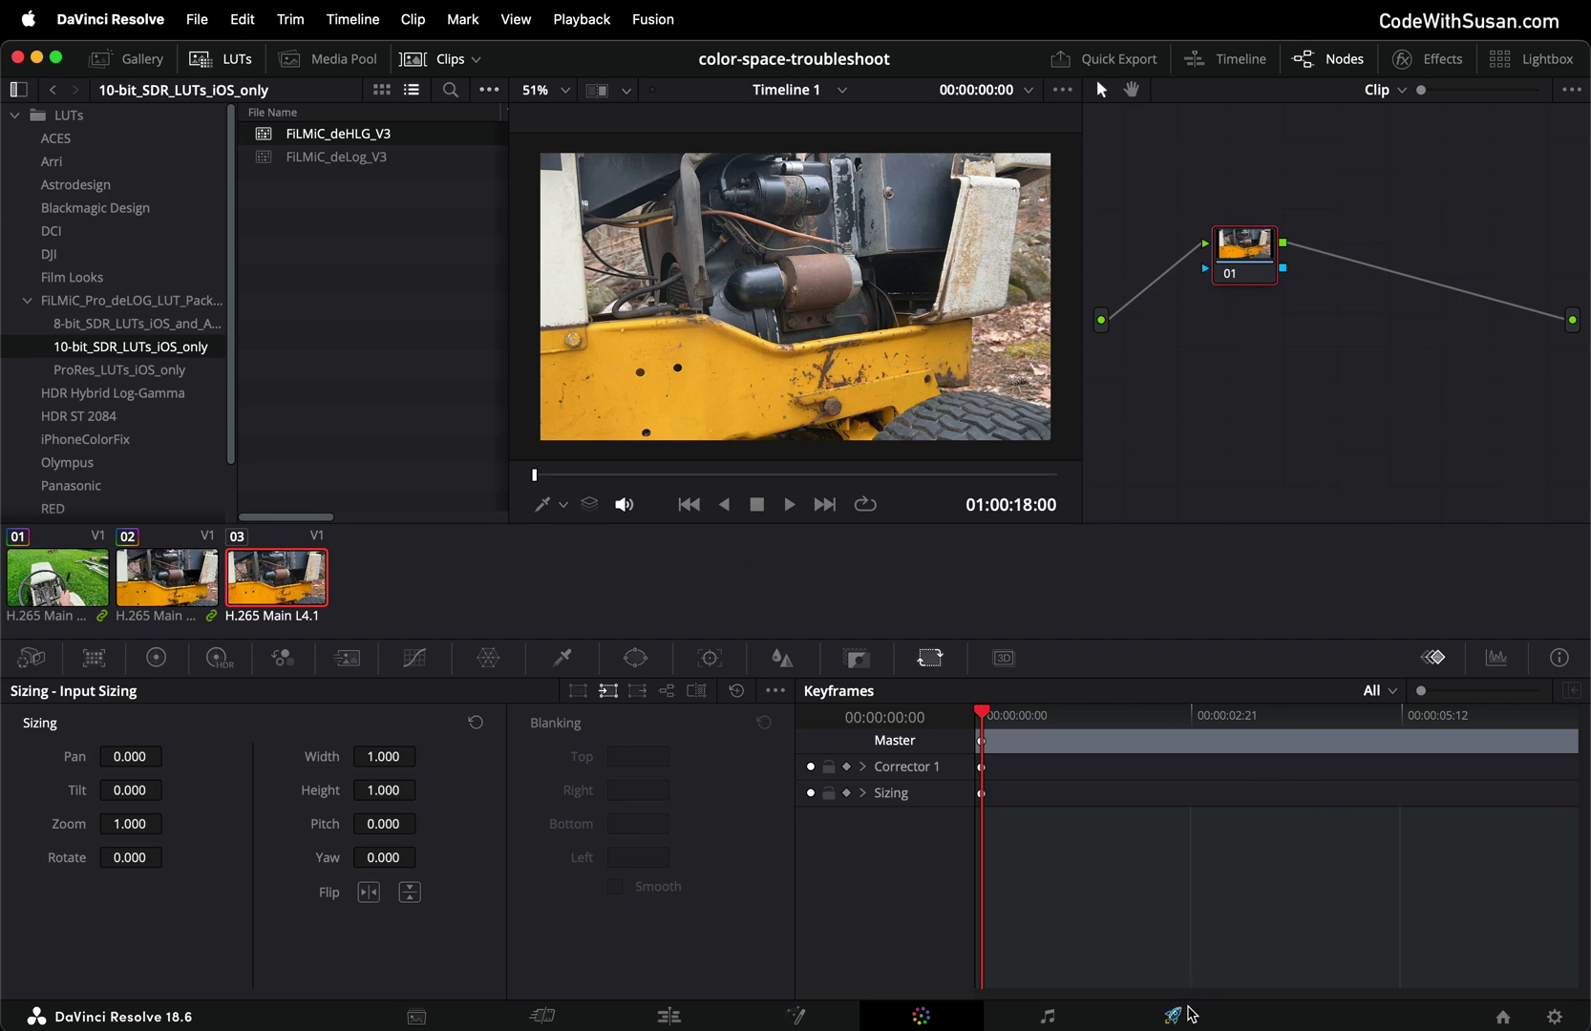
- Review the Deliver page's color space and gamma tags and the project's color management settings, leaving them as they are
left_click(1189, 1014)
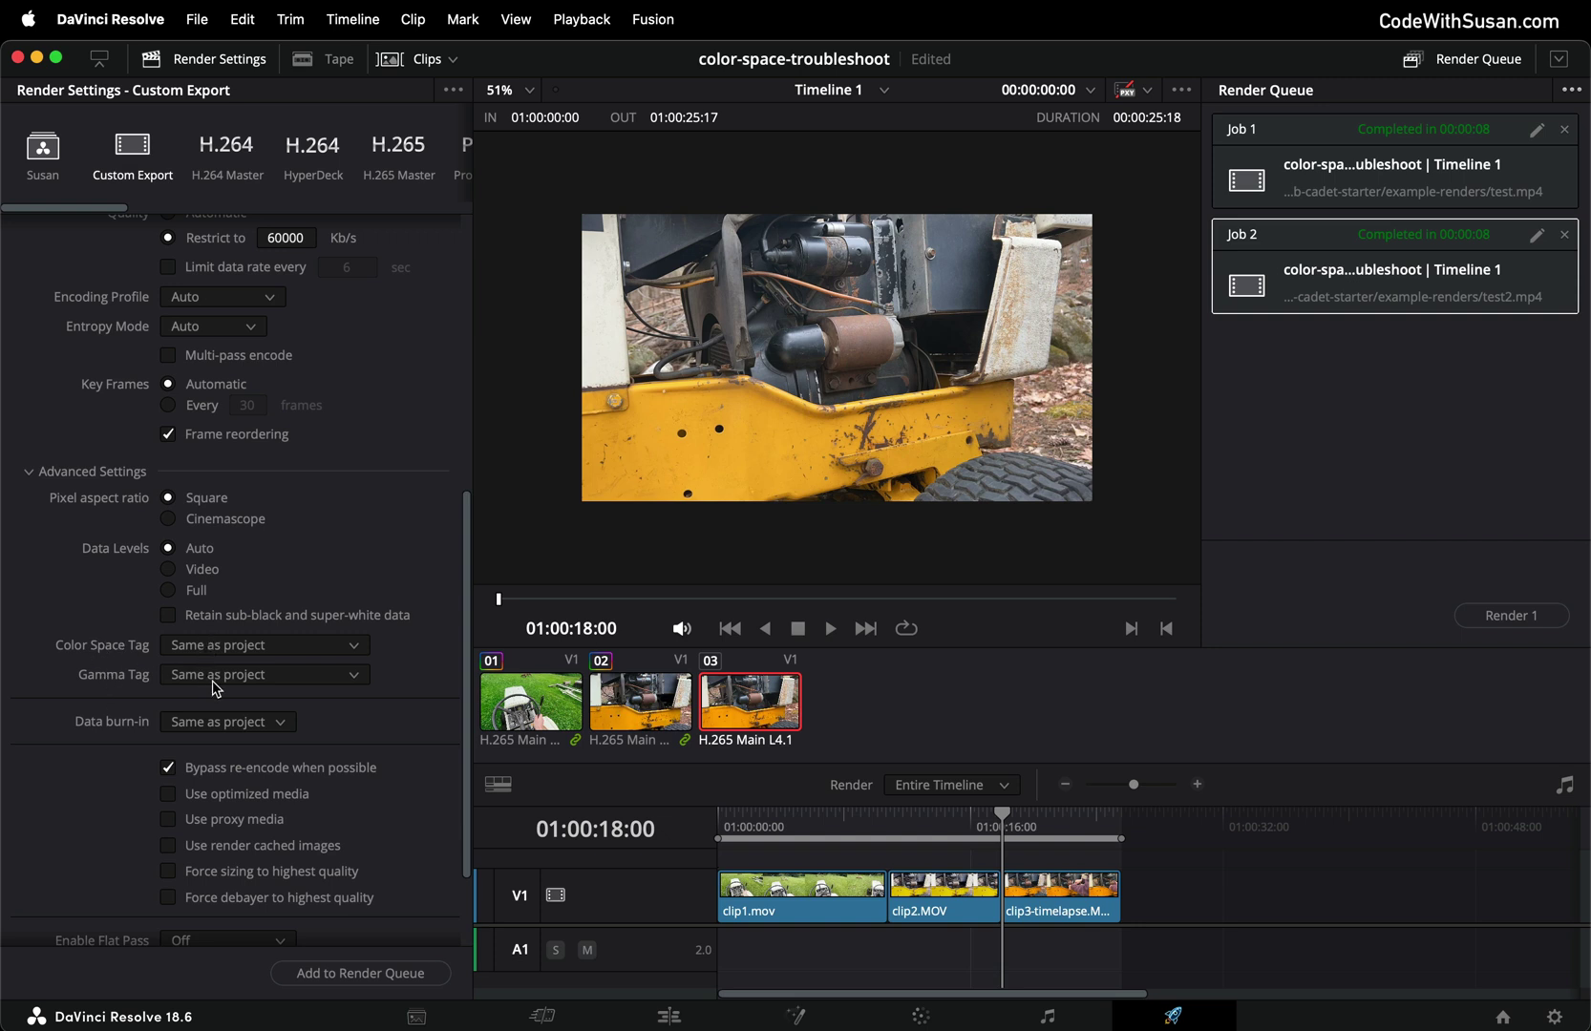
left_click(1554, 1016)
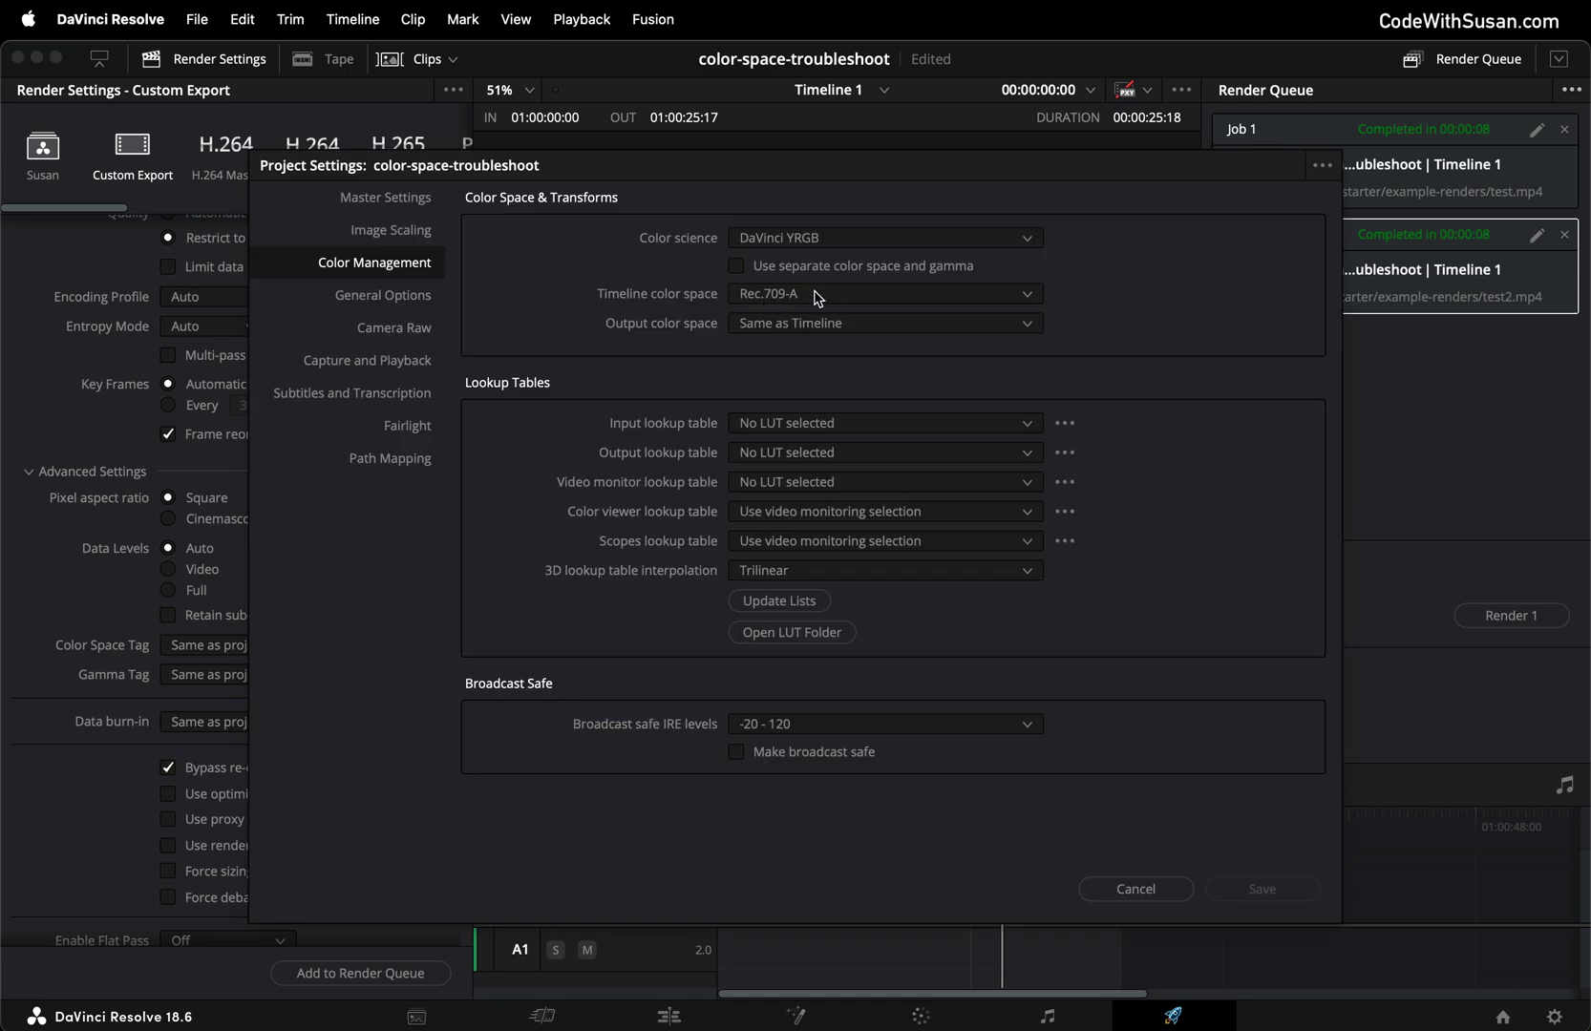
left_click(1169, 896)
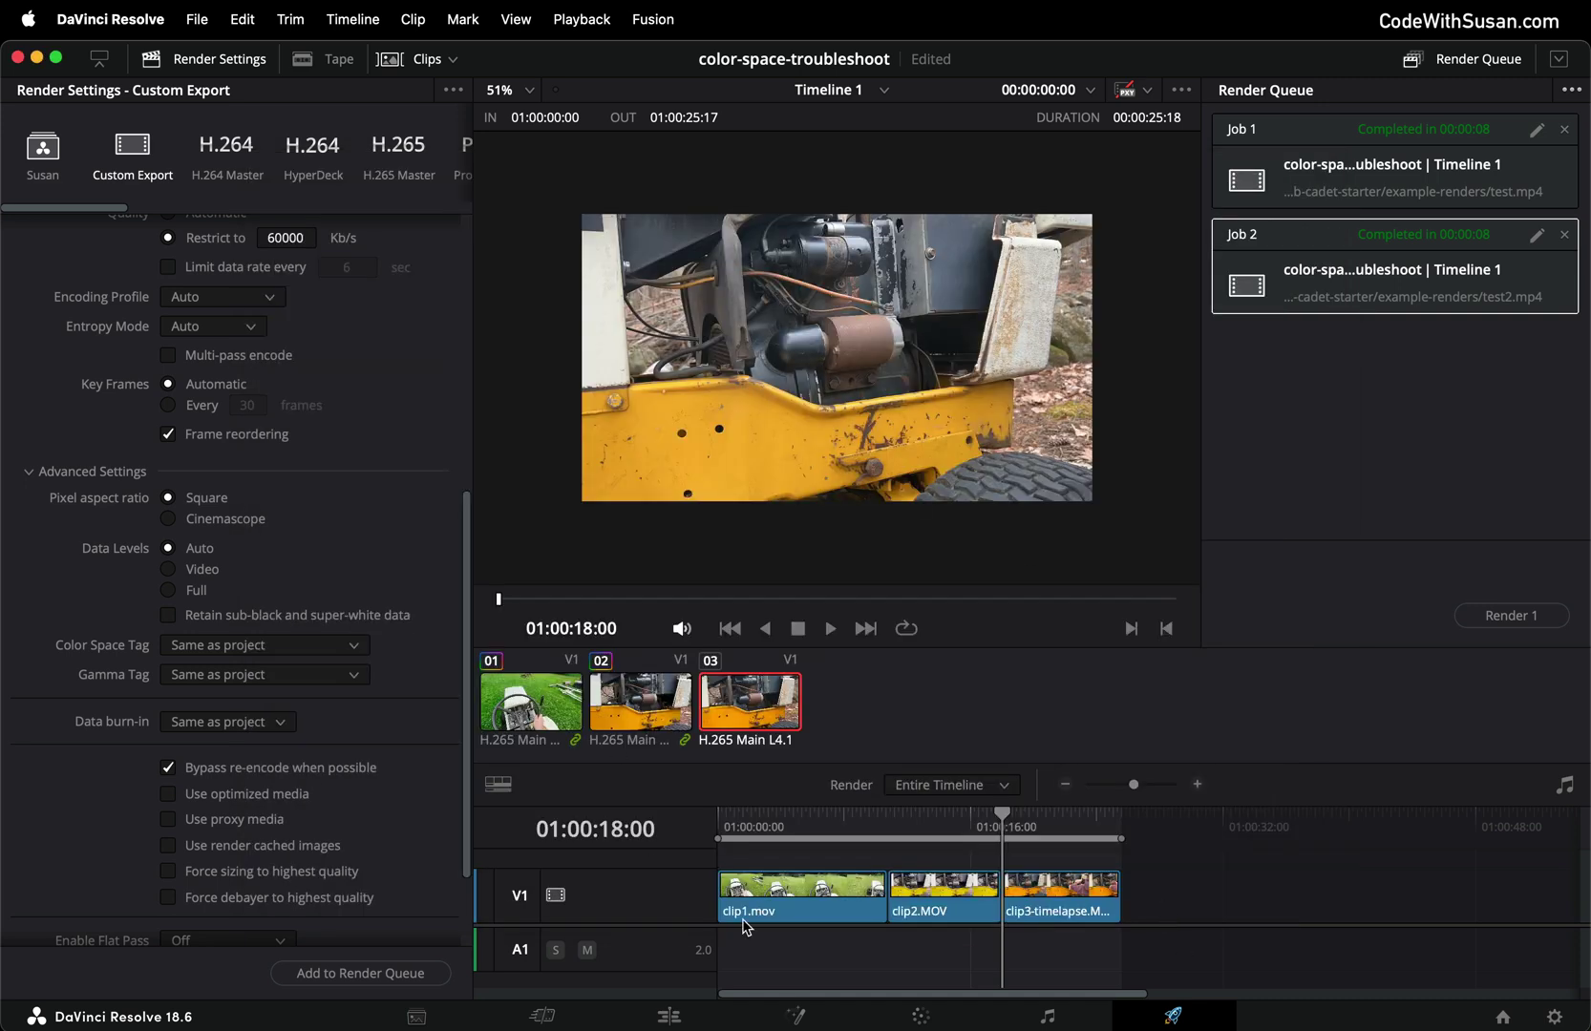